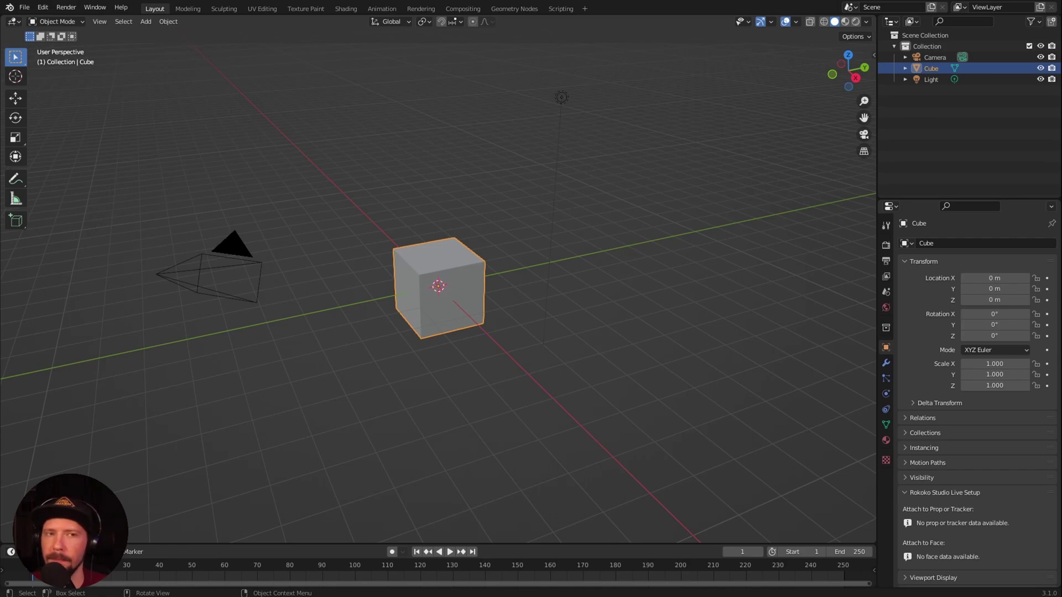
Open the recent file record_B_01.blend, discarding the changes to the current scene
left_click(384, 379)
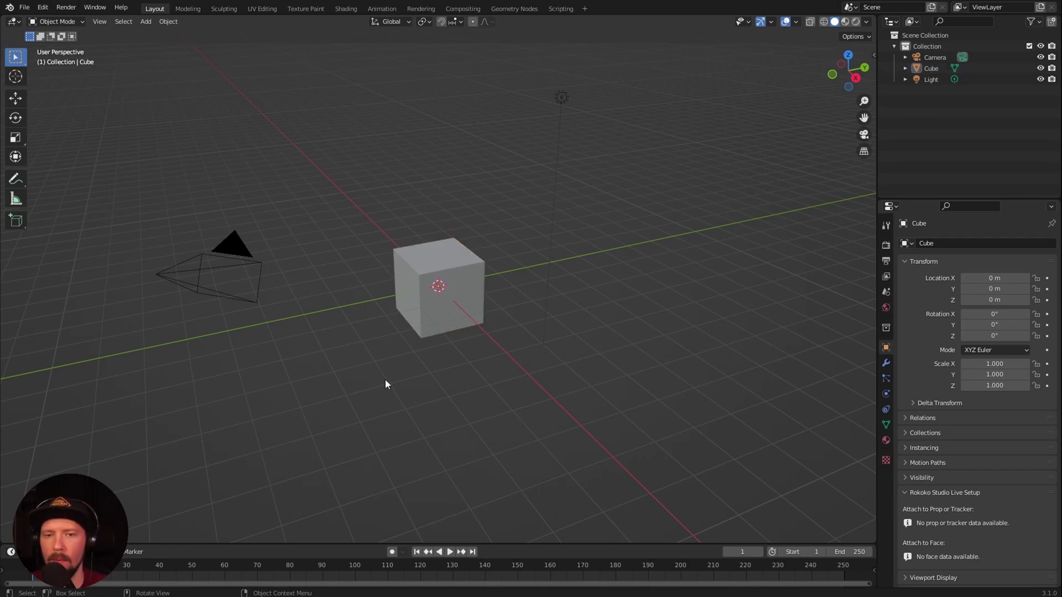
left_click(24, 6)
mouse_move(75, 41)
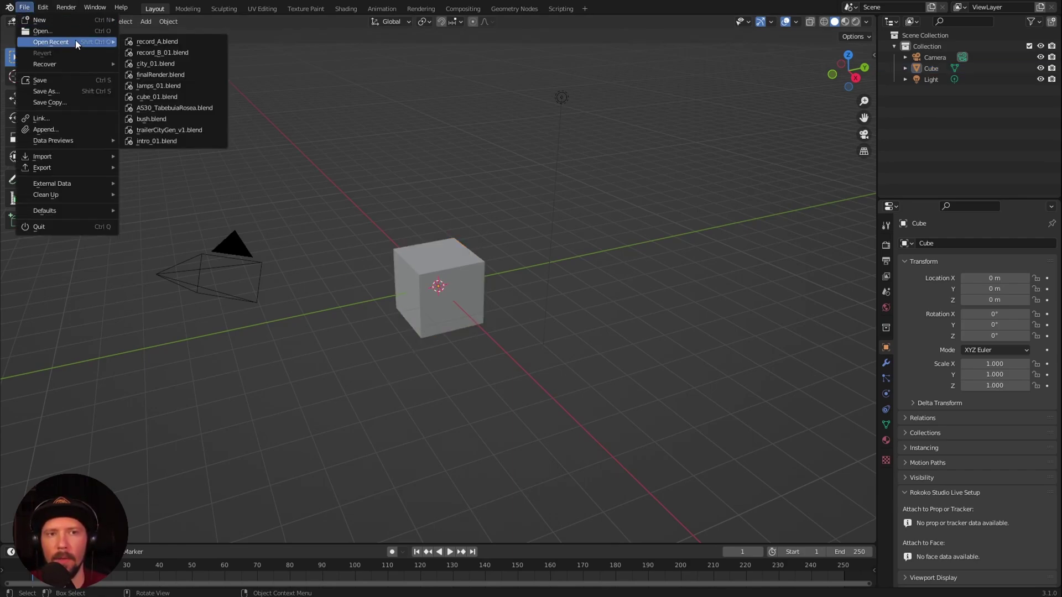
left_click(188, 53)
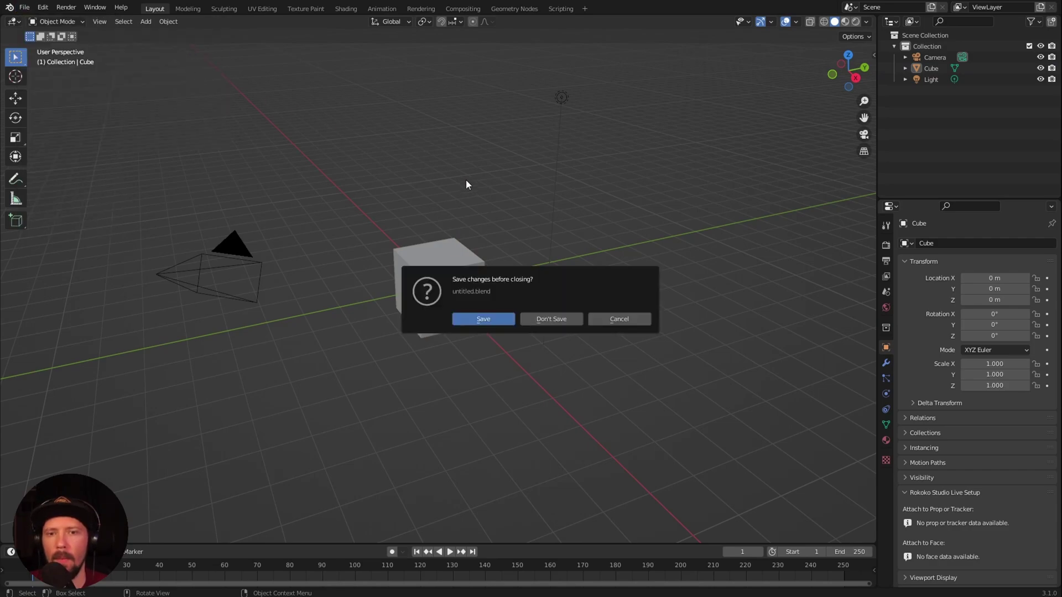
left_click(549, 321)
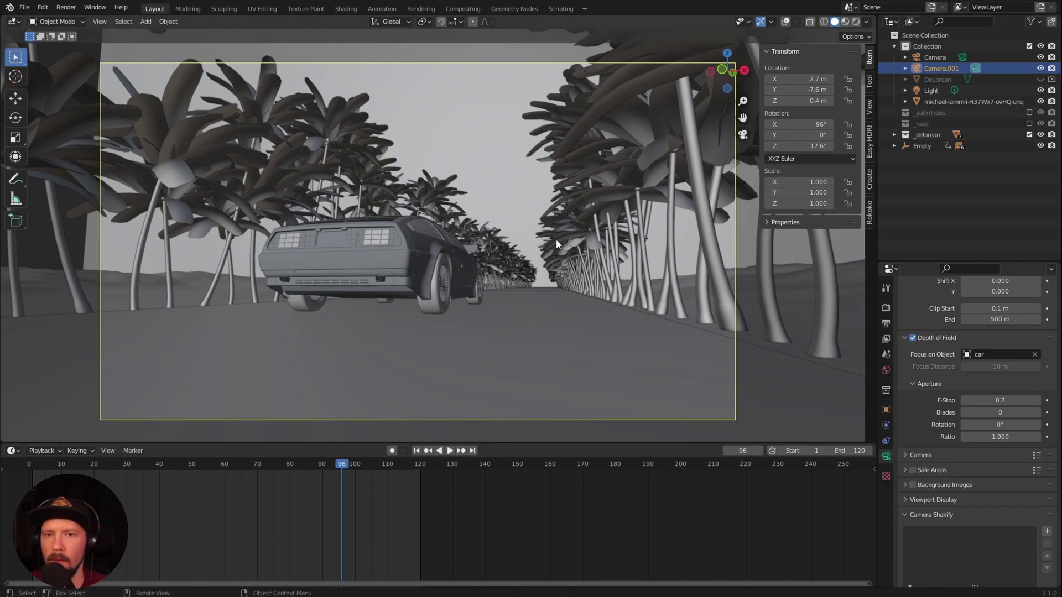
Unhide the DeLorean object and copy it to the clipboard
left_click(936, 79)
left_click(1038, 79)
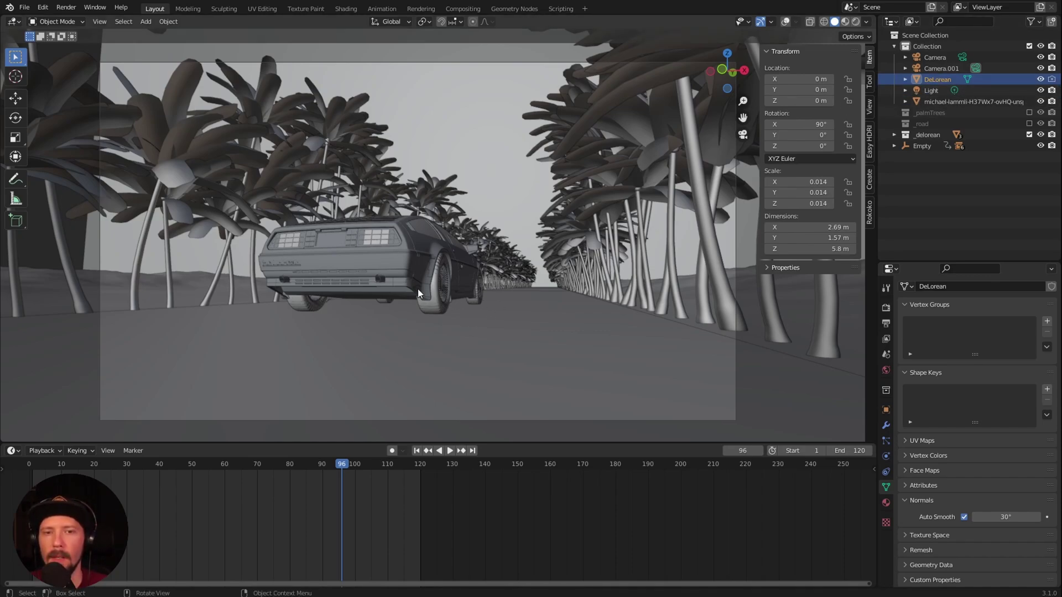
key("ctrl+c")
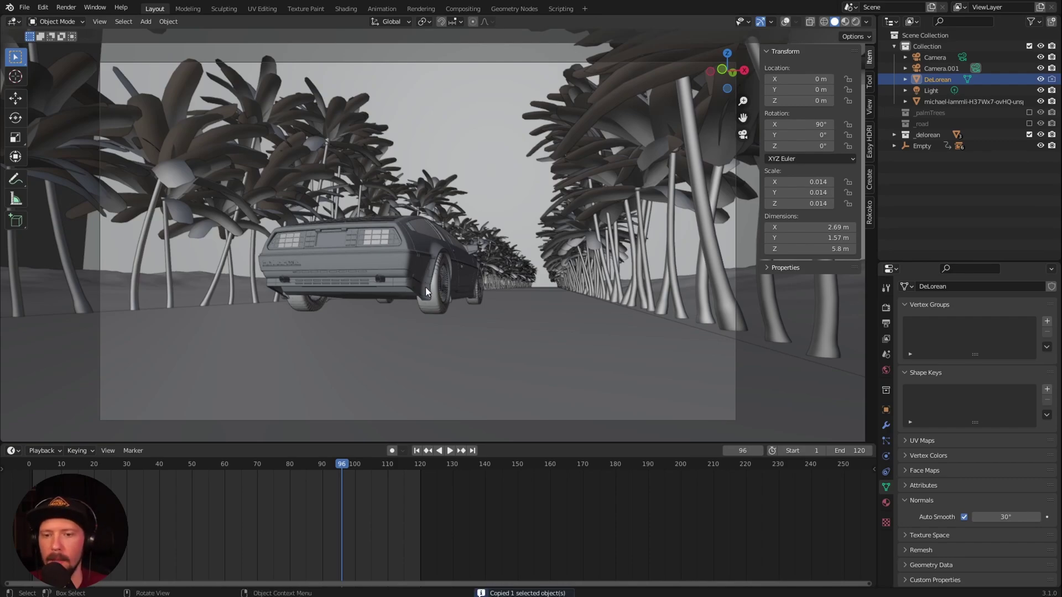
Create a new General file without saving the changes to the palm tree scene
left_click(25, 7)
mouse_move(47, 21)
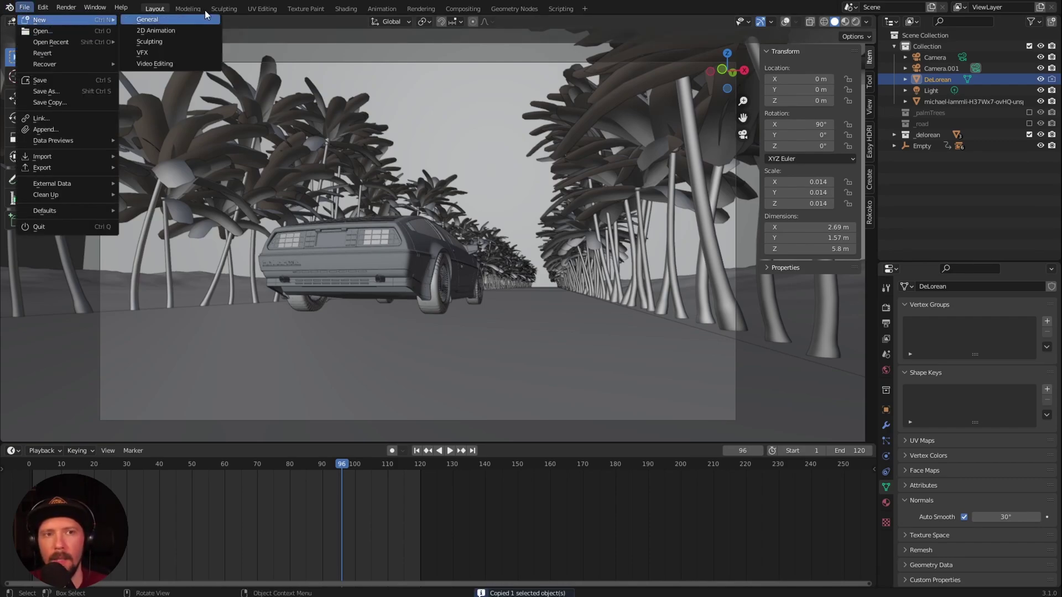
left_click(191, 20)
left_click(549, 319)
middle_click_drag(513, 352, 466, 328)
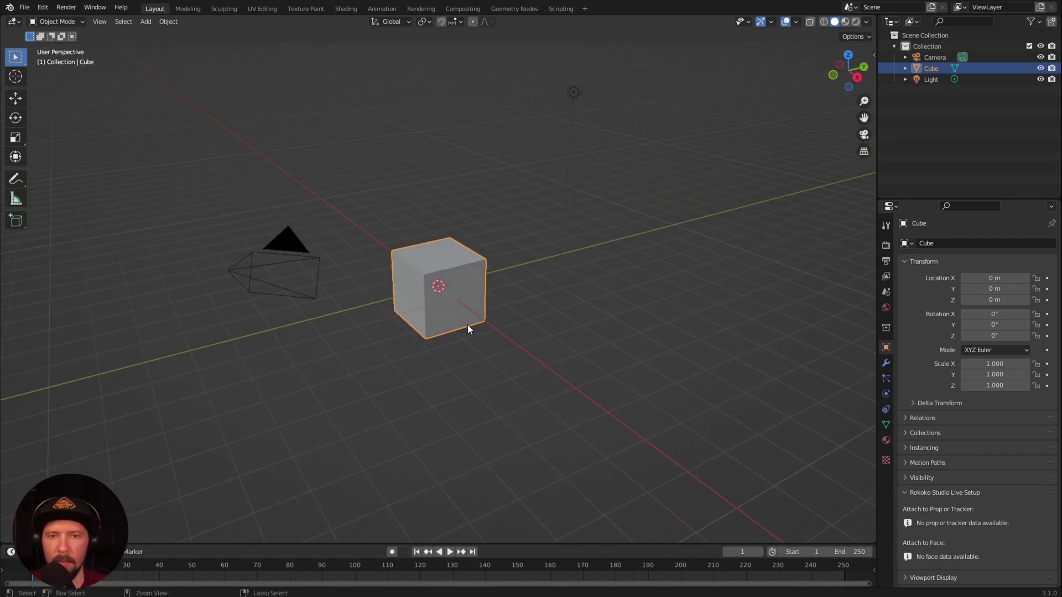
Paste the copied DeLorean into the new scene and delete the default cube
key("ctrl+v")
key("x")
left_click(458, 357)
Add a plane mesh at the world origin and hide the DeLorean in the viewport
key("shift+a")
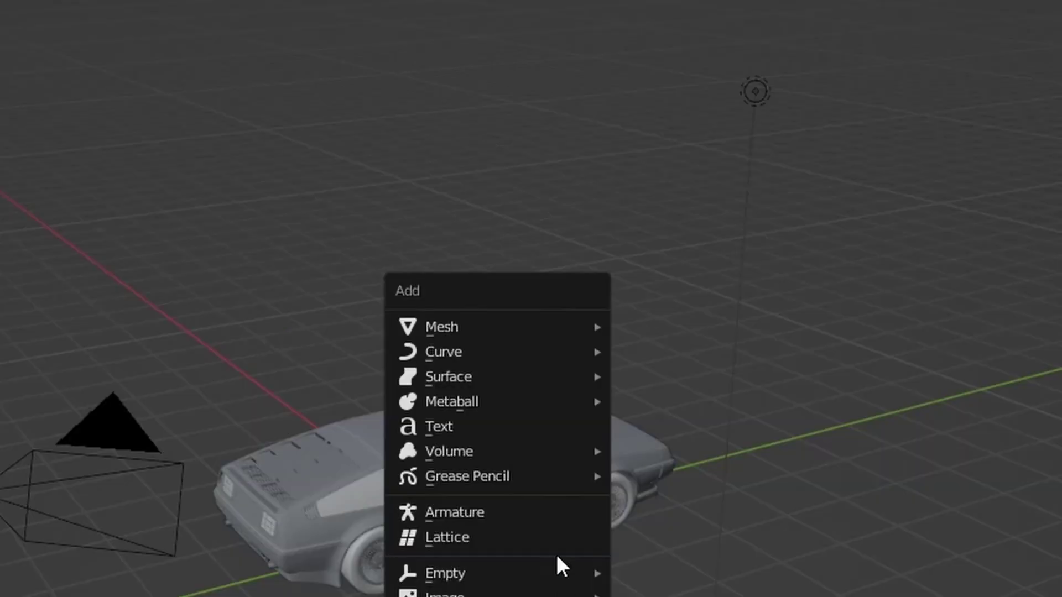
mouse_move(472, 199)
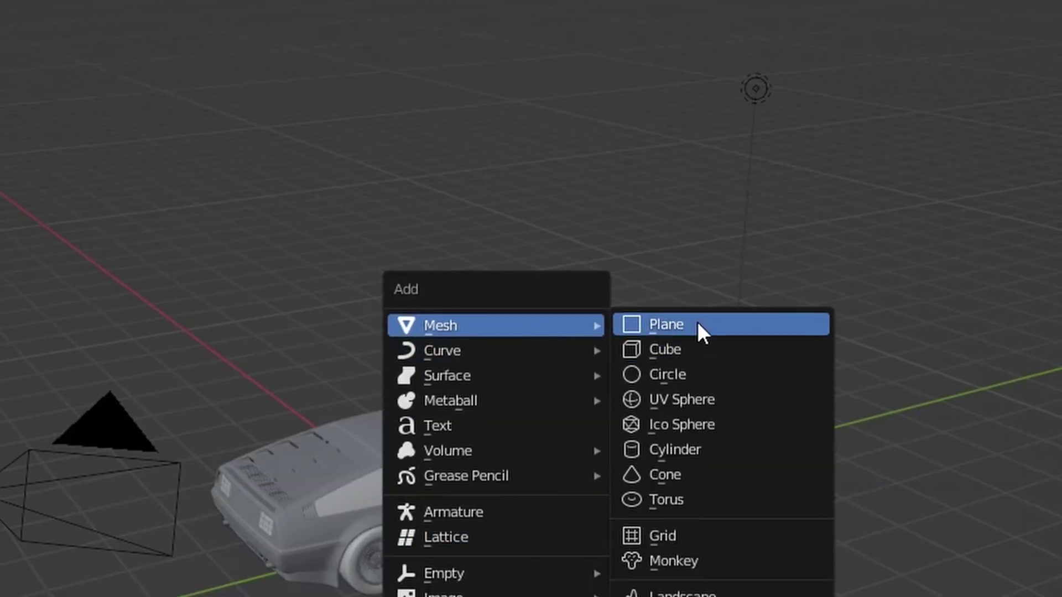
left_click(697, 326)
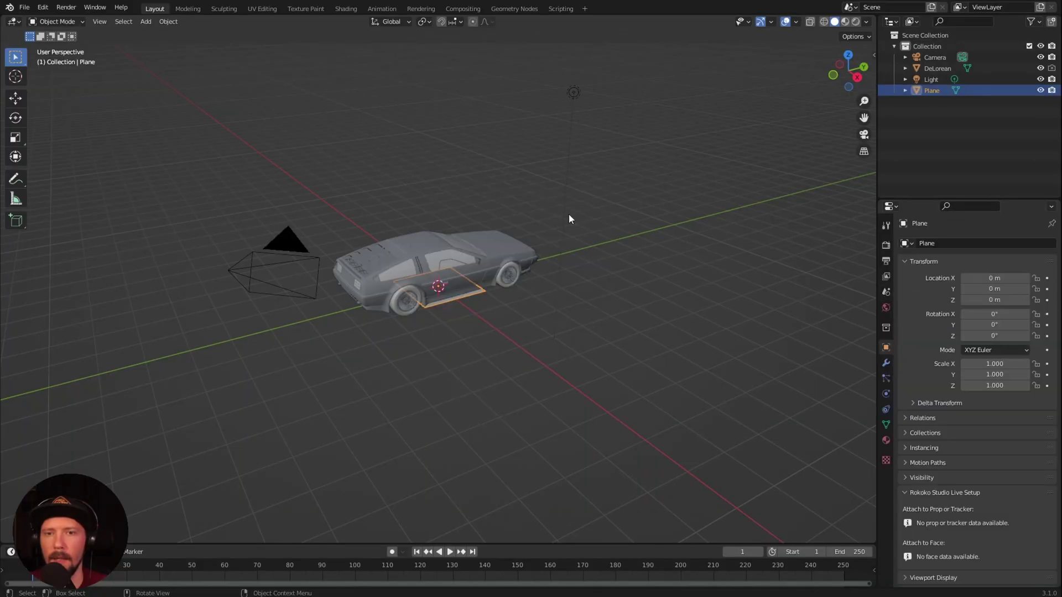
left_click(1040, 68)
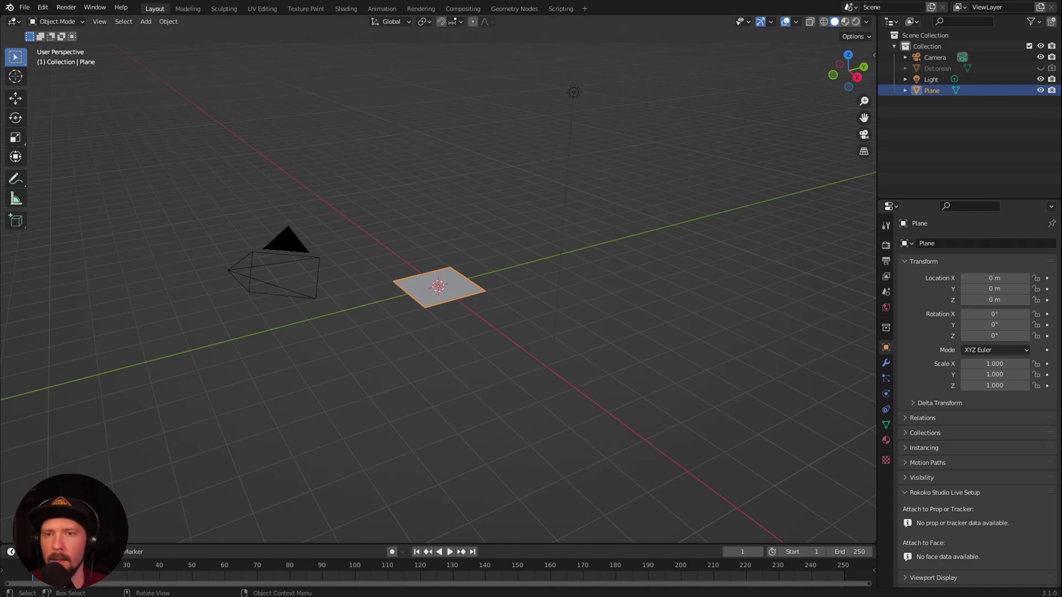
left_click(716, 133)
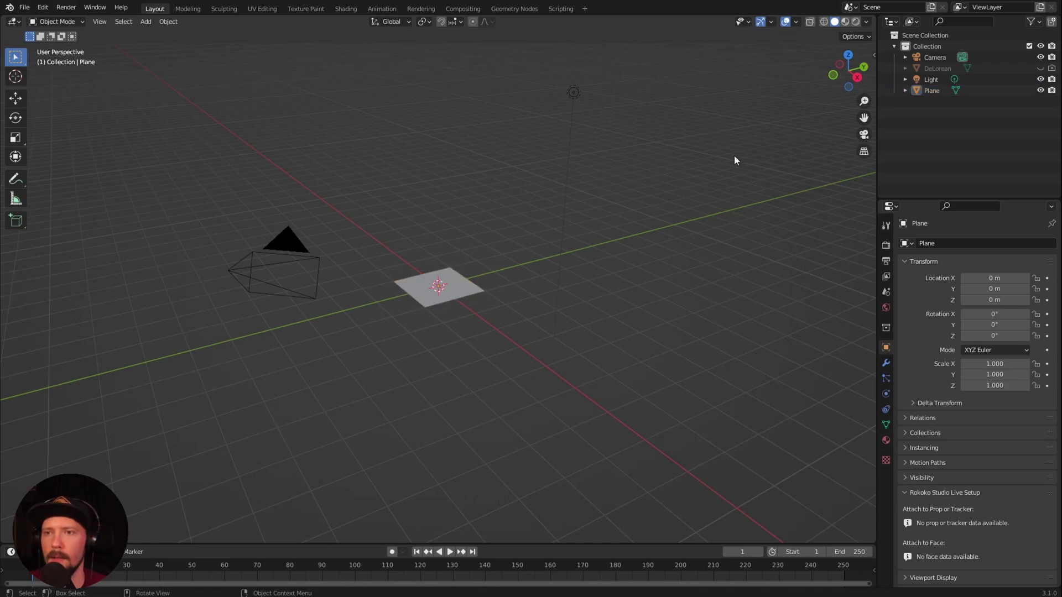
Set the plane's dimensions to 20 m in X and 40 m in Y
key("n")
left_click(452, 294)
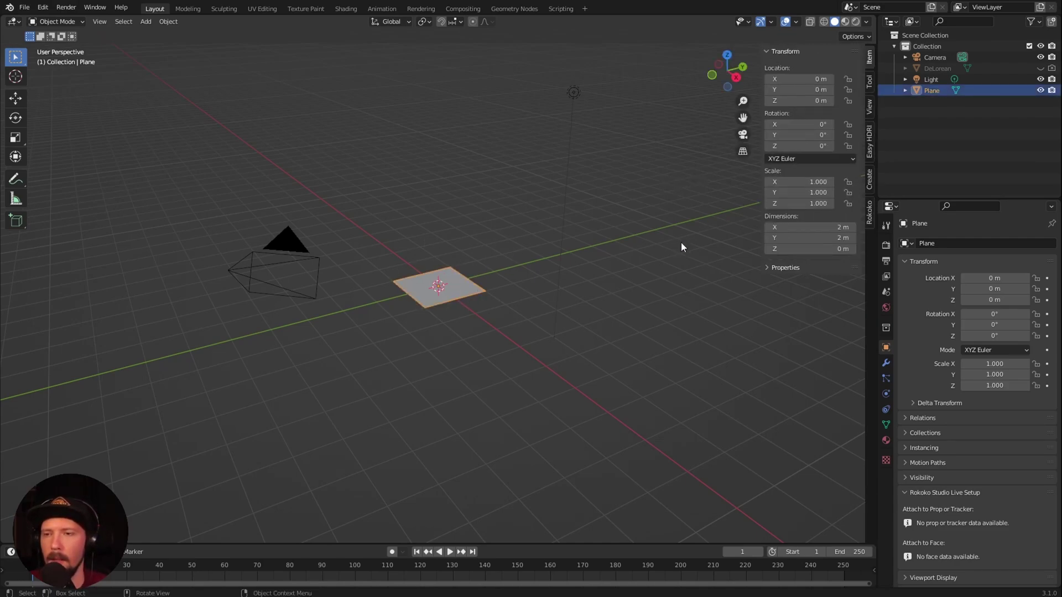
left_click(837, 228)
type("20")
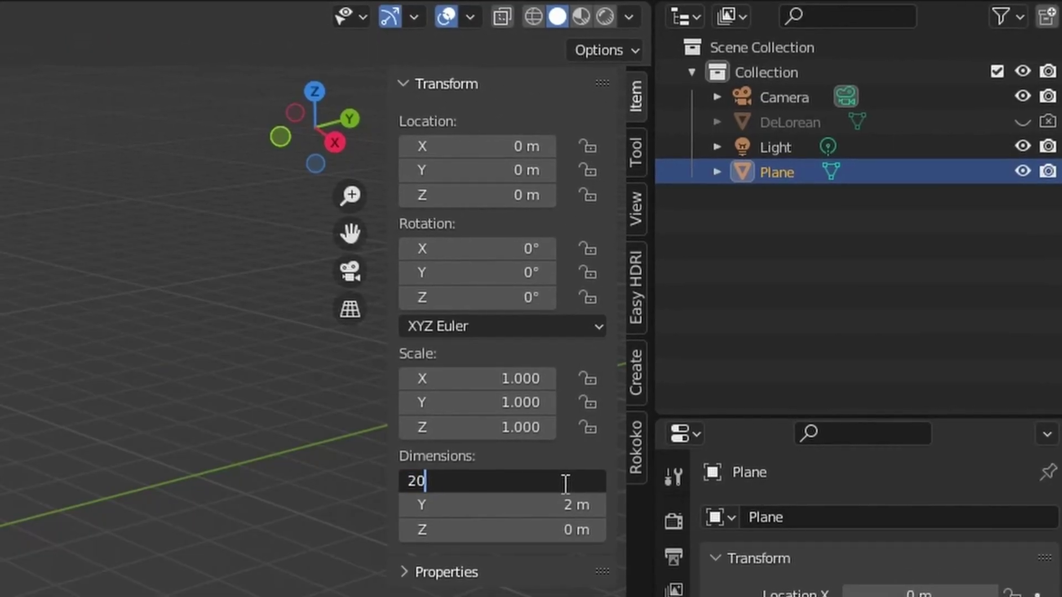
key("Tab")
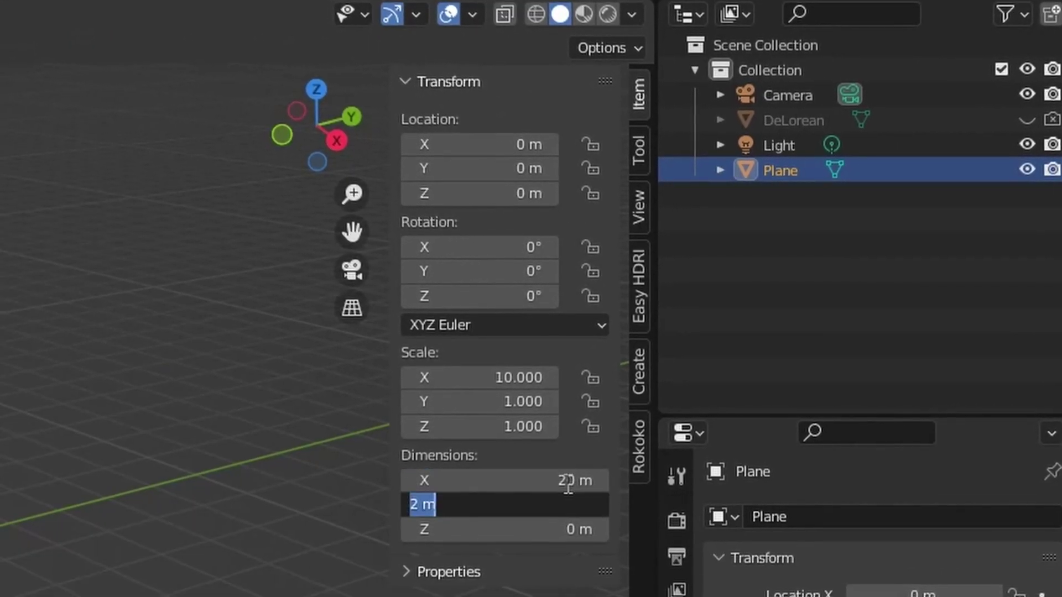
type("40")
key("Return")
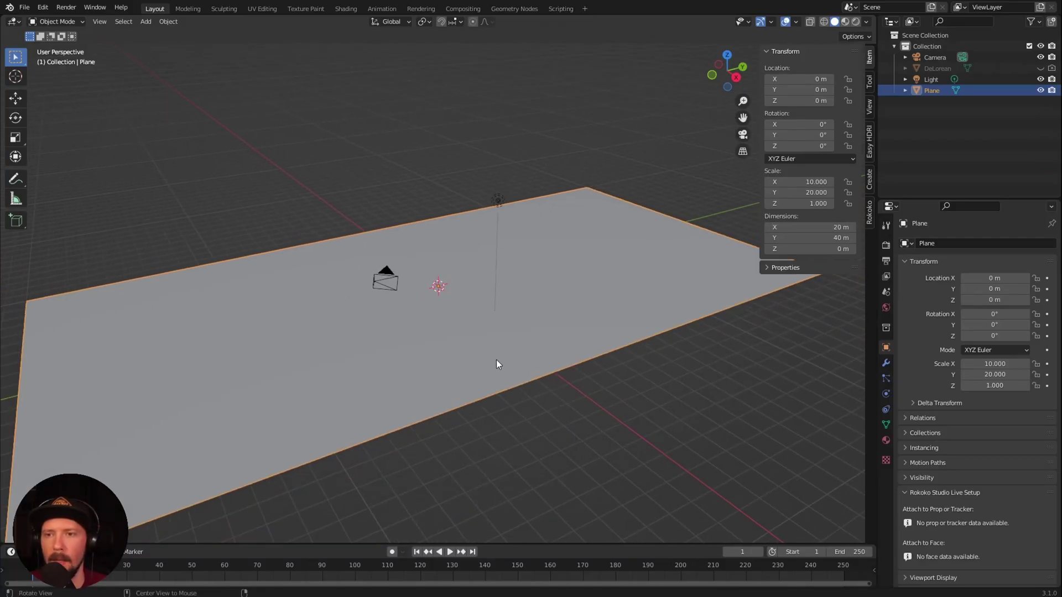
Rename the plane object as floor
middle_click_drag(496, 360, 550, 348)
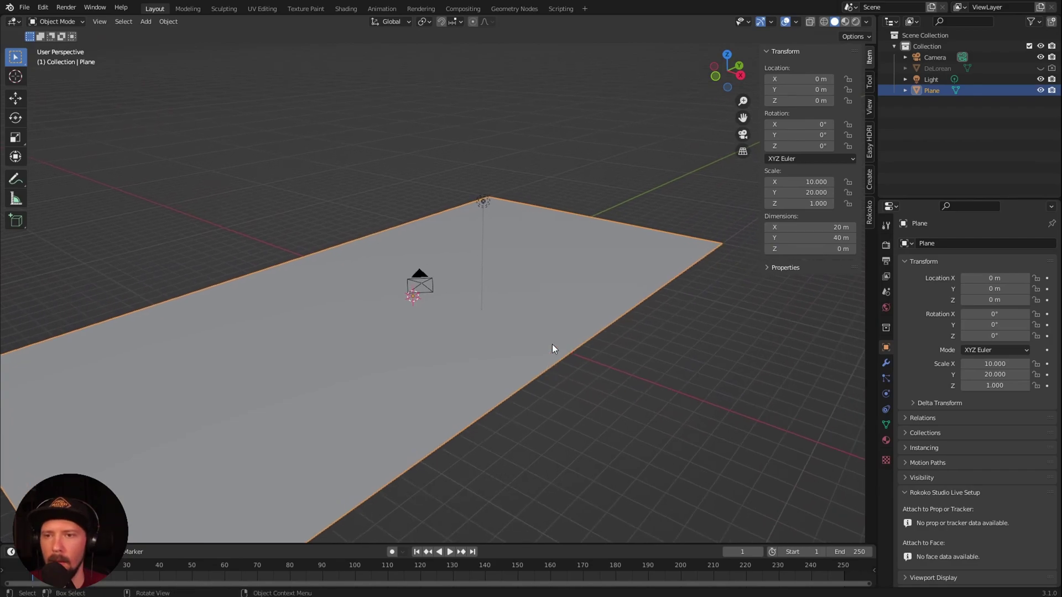
double_click(934, 90)
type("floor")
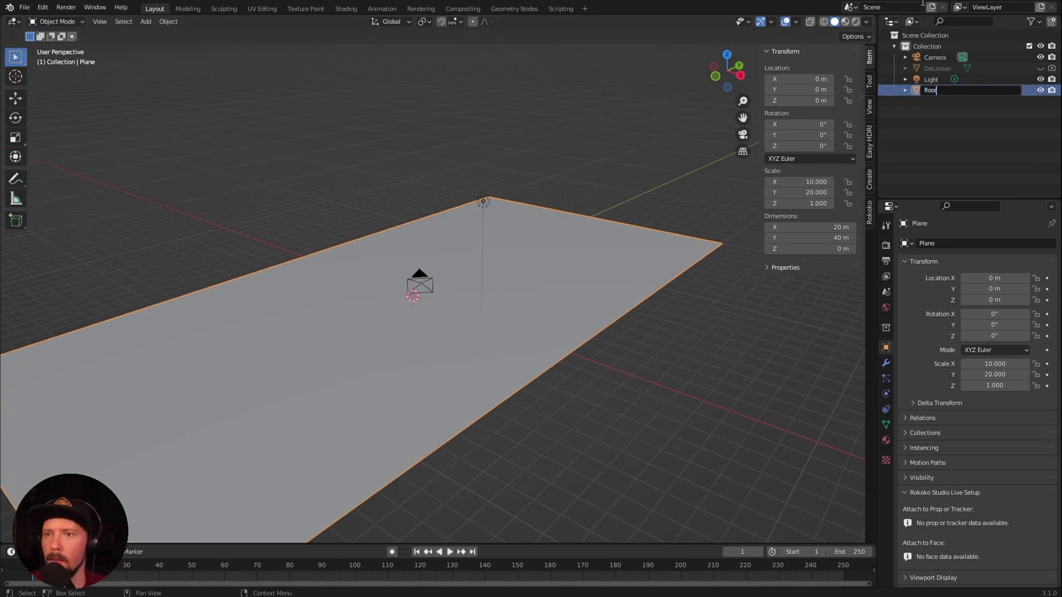
key("Return")
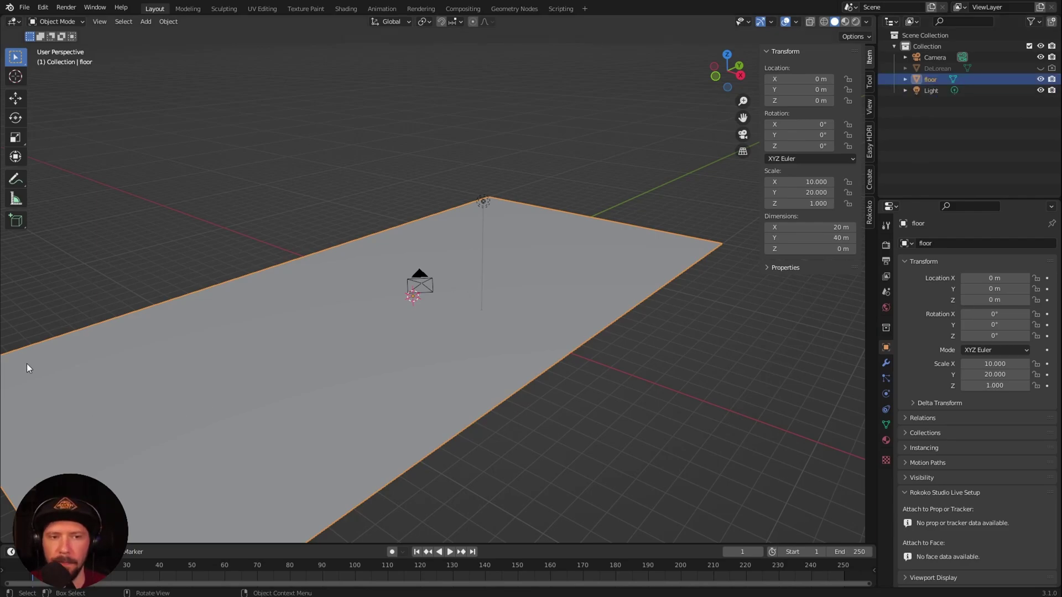
Add a cube mesh and set its dimensions to 9 m in X and 10 m in Z
key("shift+a")
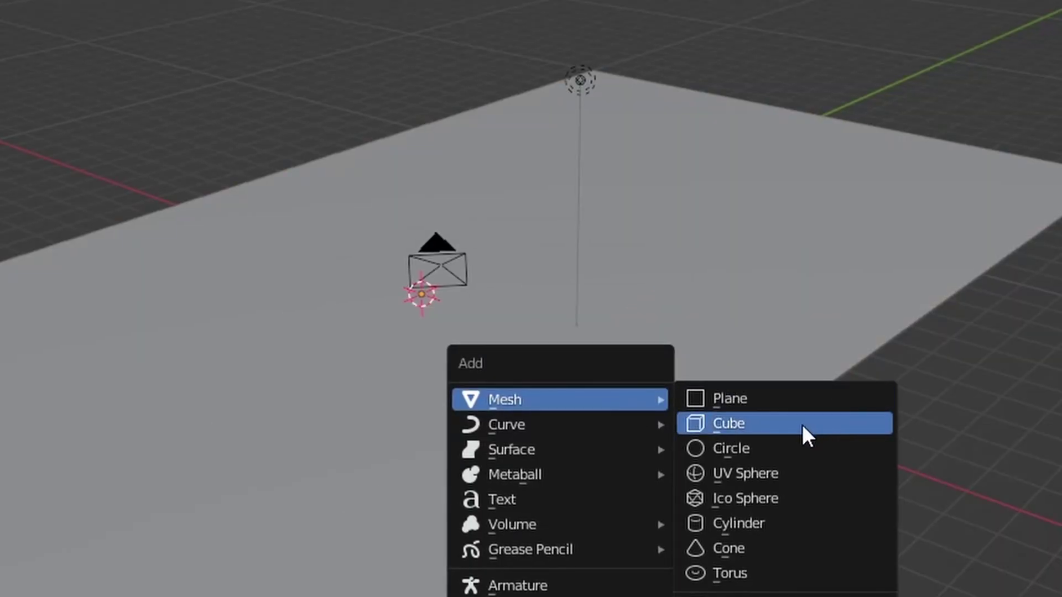
left_click(578, 351)
middle_click_drag(808, 452, 485, 381)
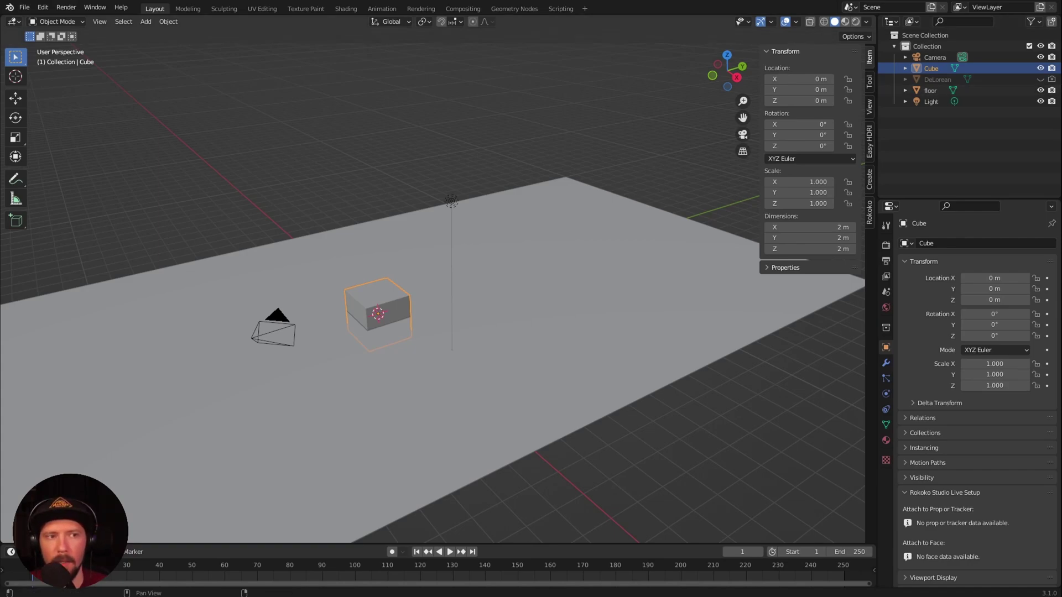
left_click(846, 227)
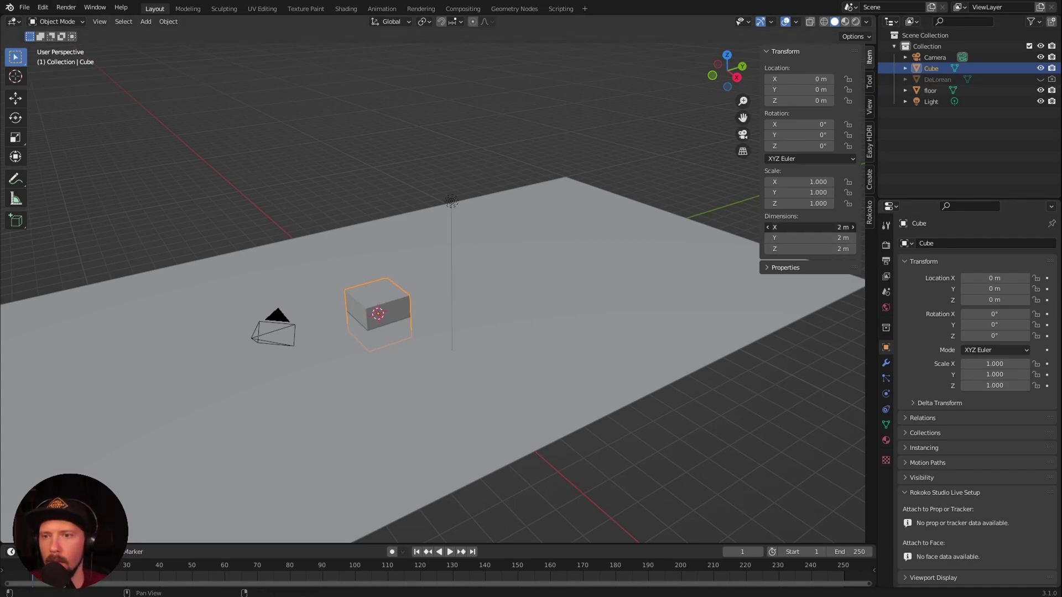
type("9")
key("Tab")
key("Tab")
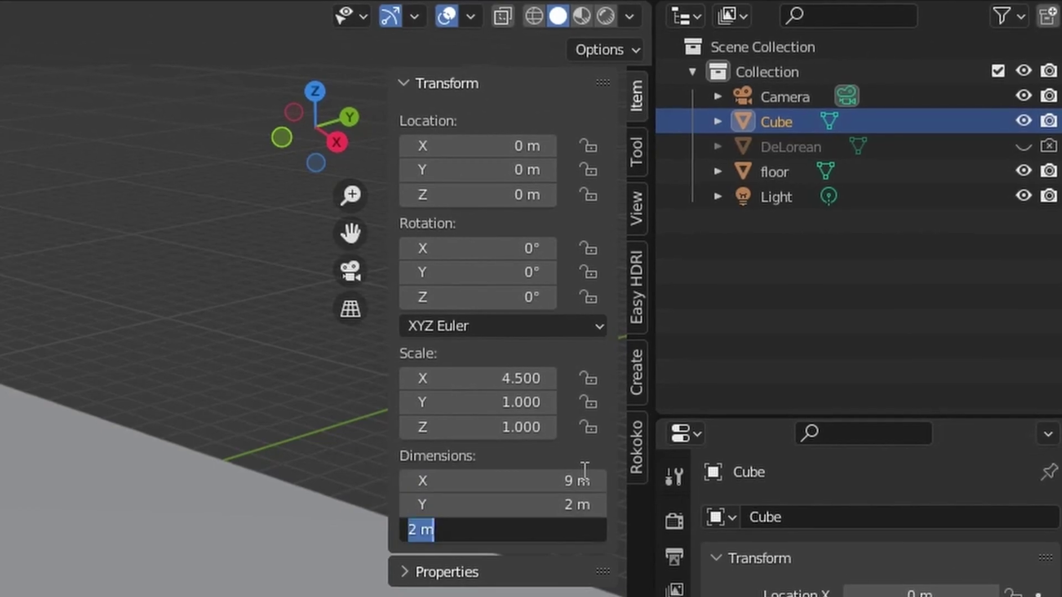
type("10")
key("Return")
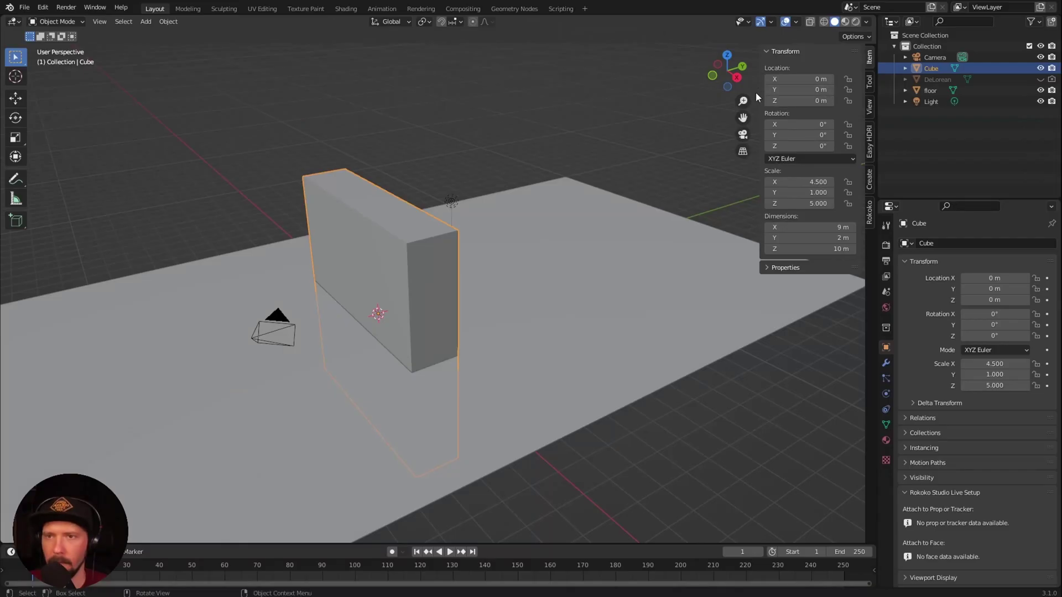
Position the resized cube at X 5.5 m, Y 20 m and Z 5 m
left_click(804, 79)
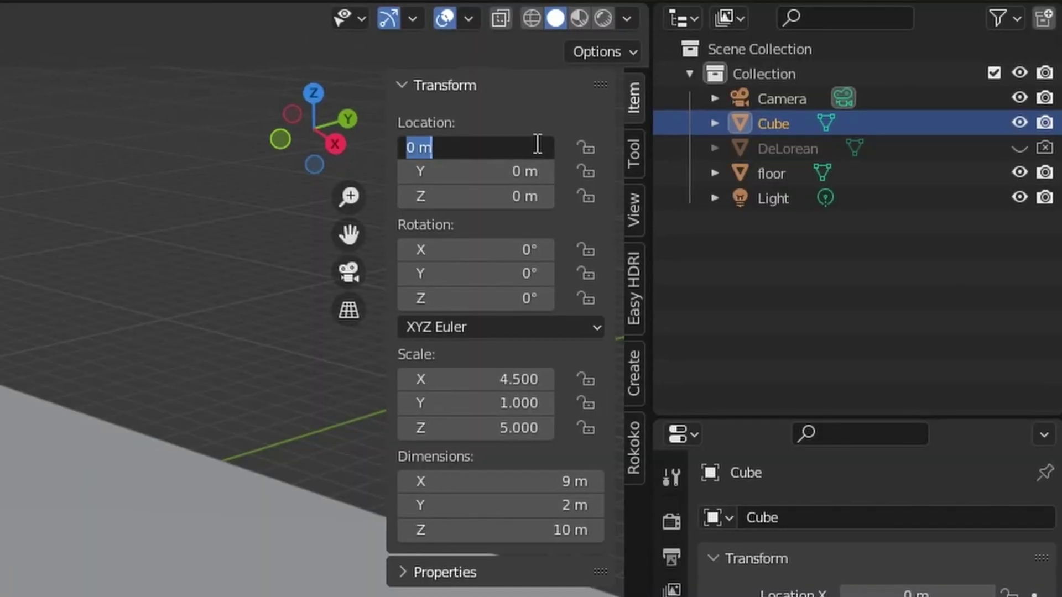
type("5.5")
key("Tab")
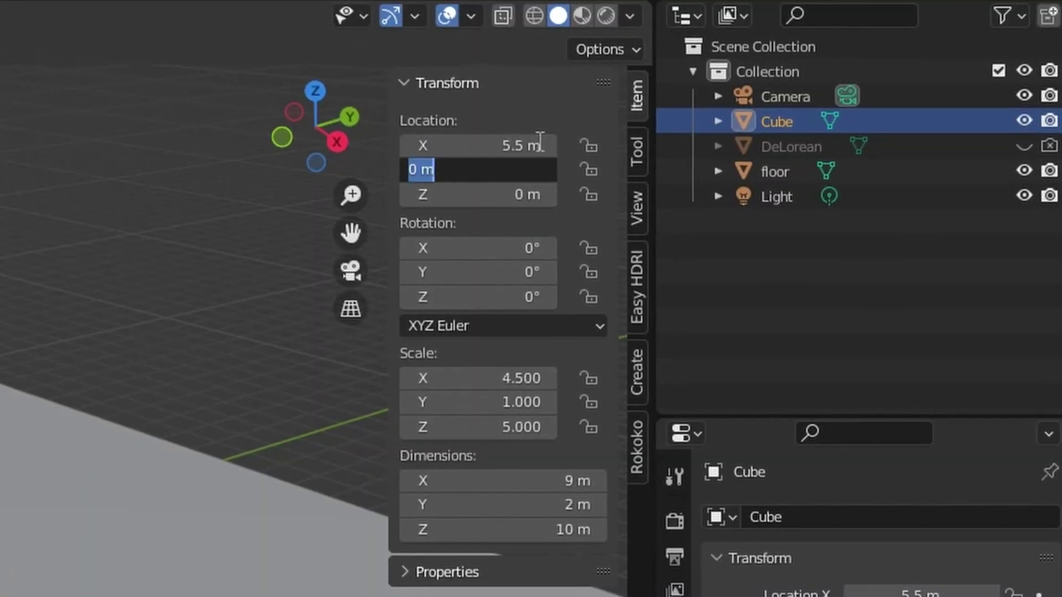
type("20")
key("Tab")
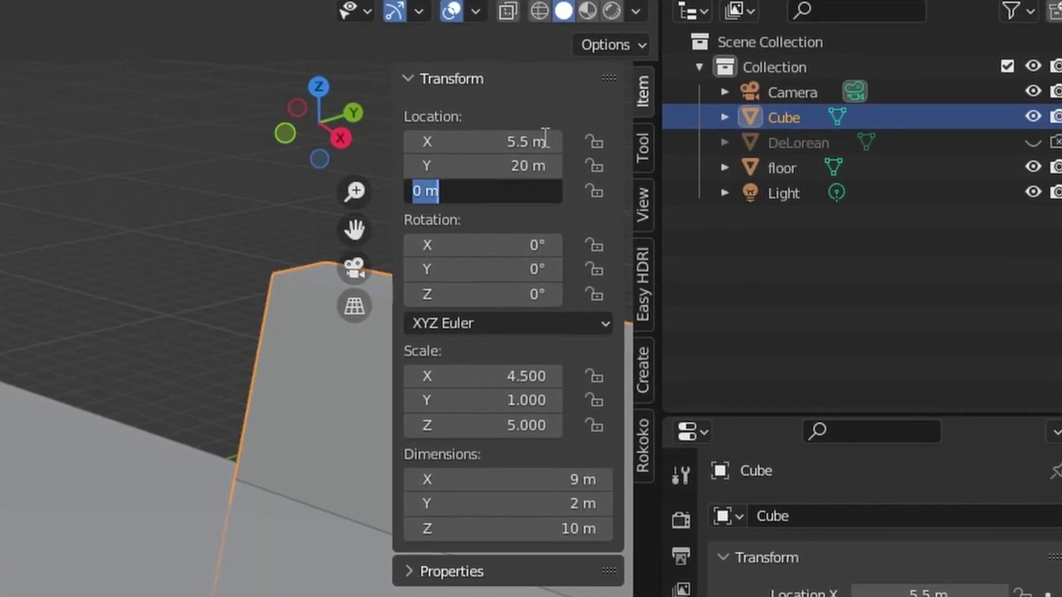
type("5")
key("Return")
Rename the cube object as wall_right
middle_click_drag(525, 299, 636, 277)
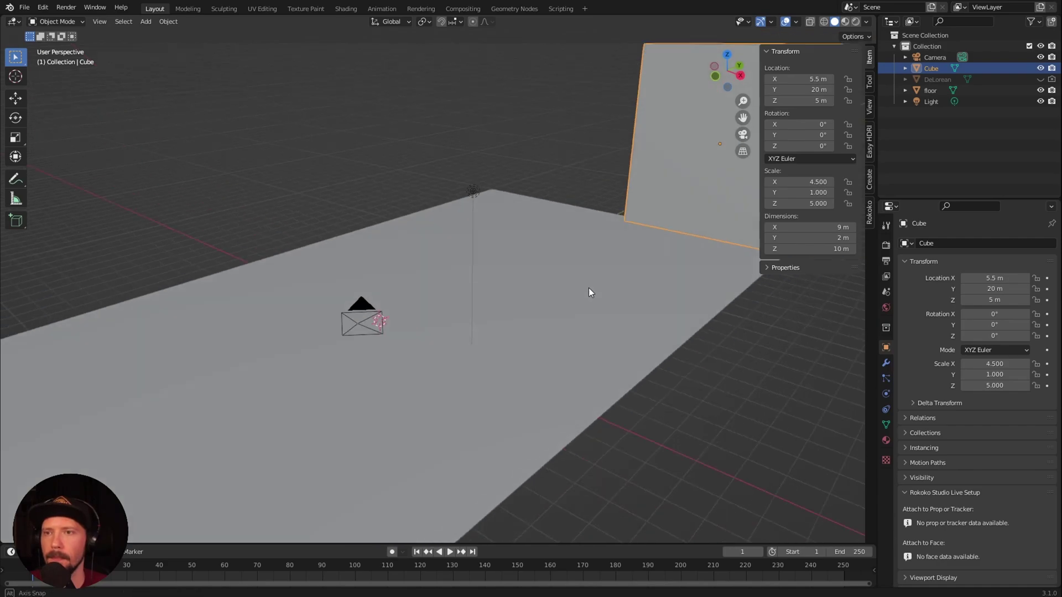
double_click(931, 68)
type("wall_right")
key("Return")
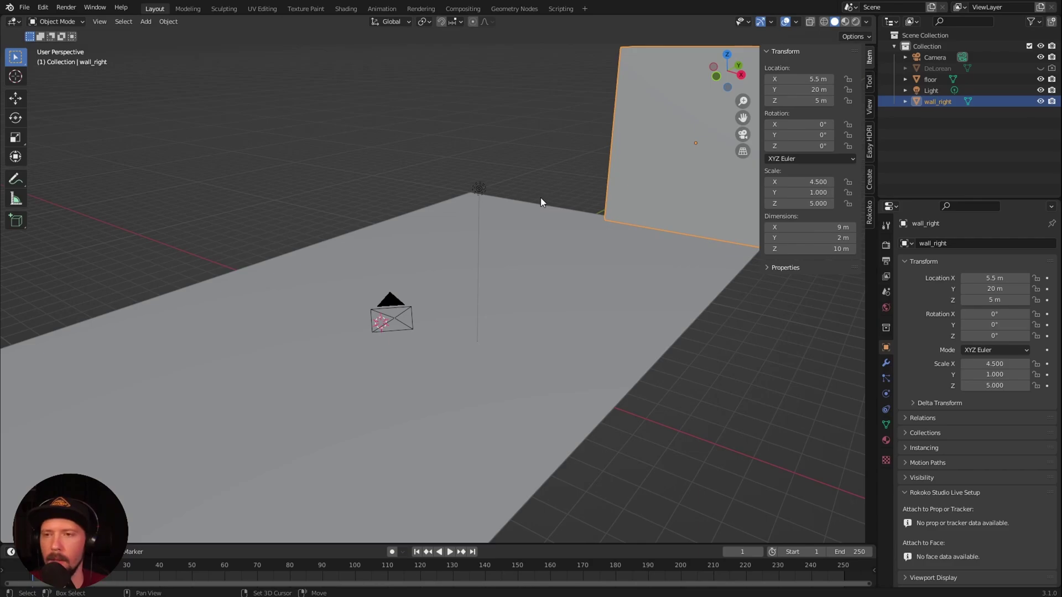
Duplicate wall_right in place and rename the copy as wall_left
key("shift+d")
key("Escape")
double_click(946, 113)
left_click_drag(940, 112, 978, 112)
type("left")
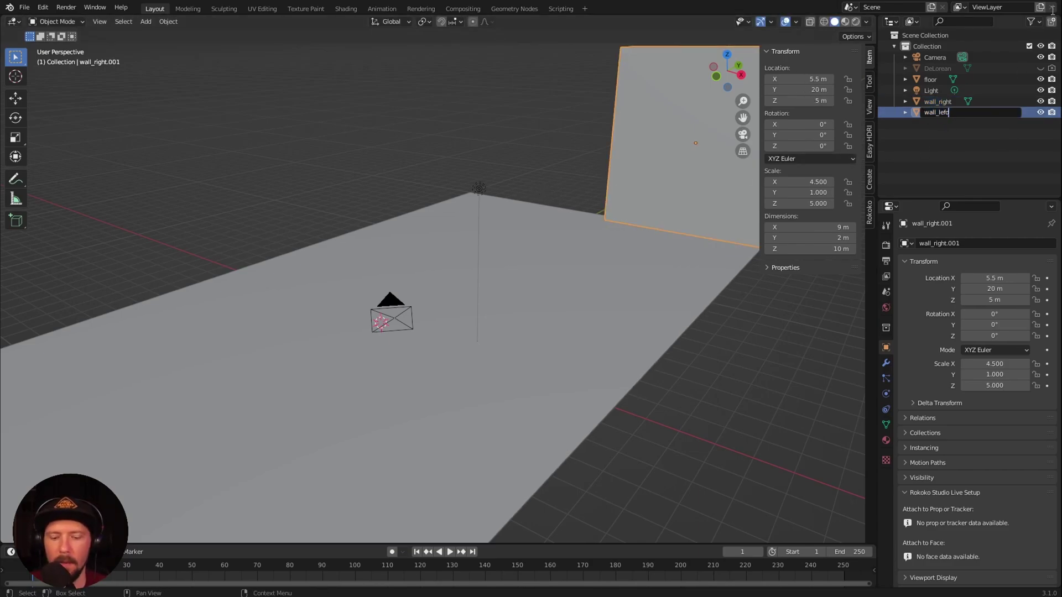
key("Return")
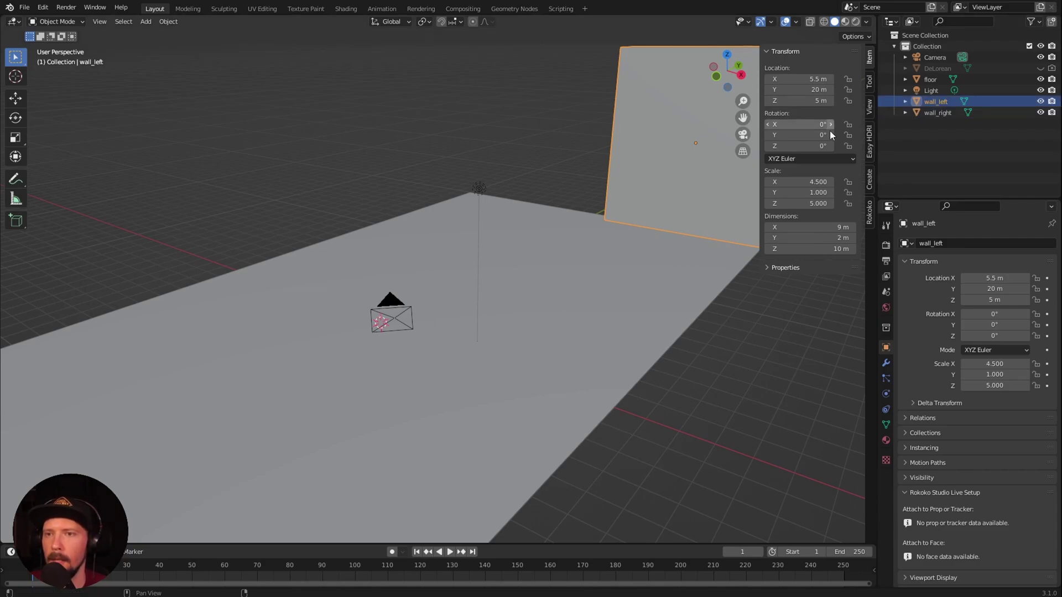
Set the X location of wall_left to -5.5 m
left_click(816, 77)
key("Home")
type("-")
key("Return")
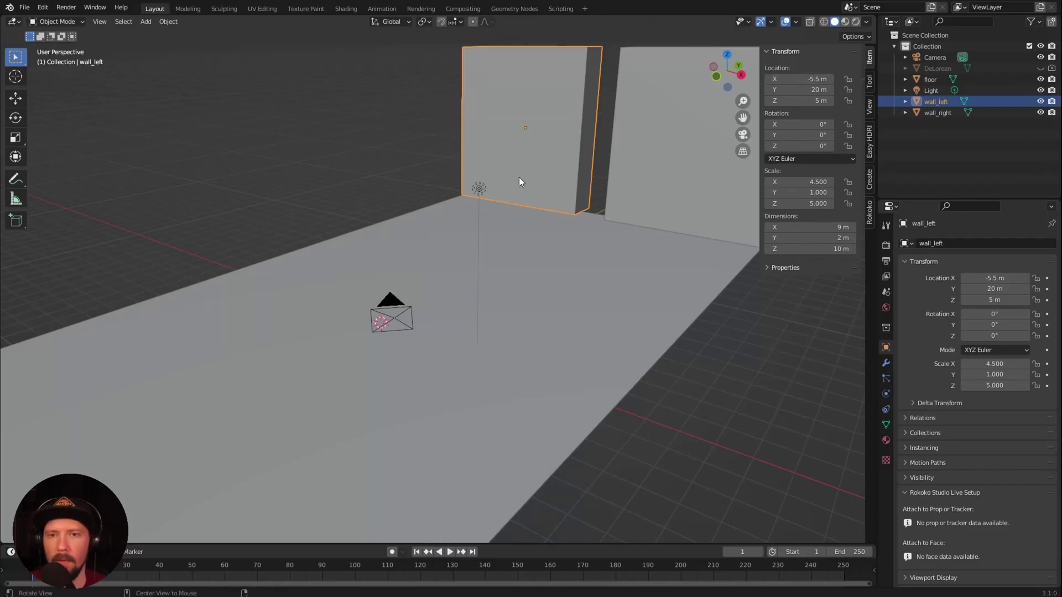
Duplicate the floor plane in place and set the copy's dimensions to 0.1 m in X and 40 m in Y
middle_click_drag(519, 181, 602, 406)
left_click(650, 409)
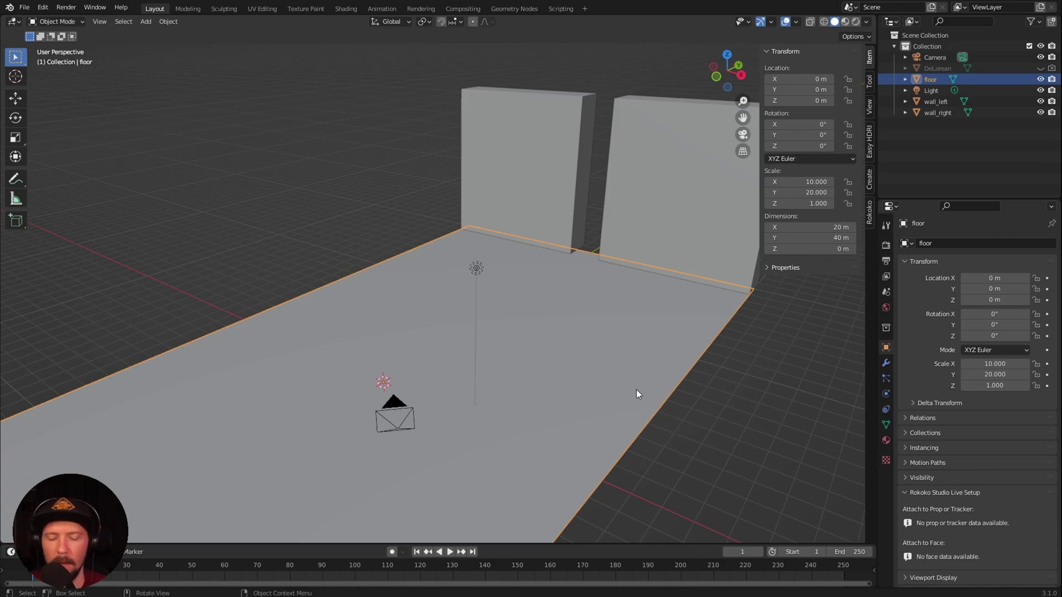
key("shift+d")
key("Escape")
left_click(834, 227)
type("0.1")
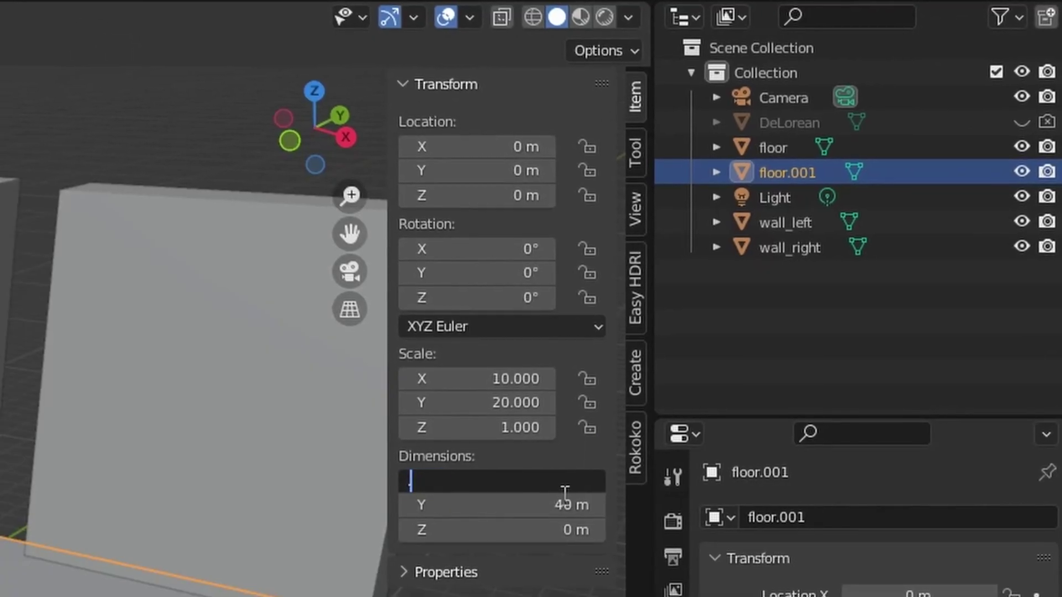
key("Tab")
type("40")
key("Return")
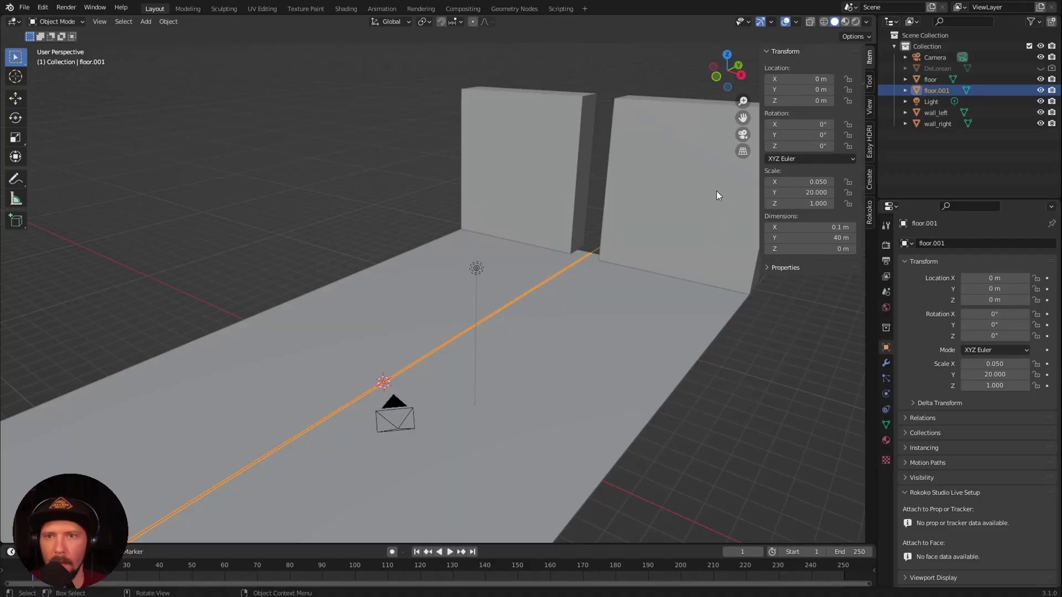
Position the narrow strip at X 1.05 m and Z 10 m
left_click(806, 78)
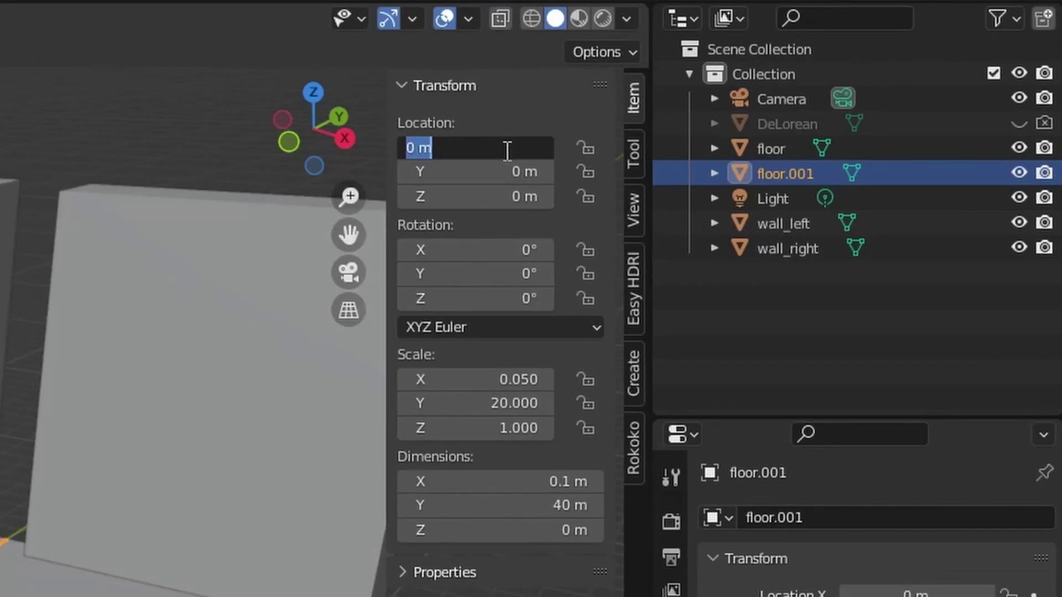
type("1.05")
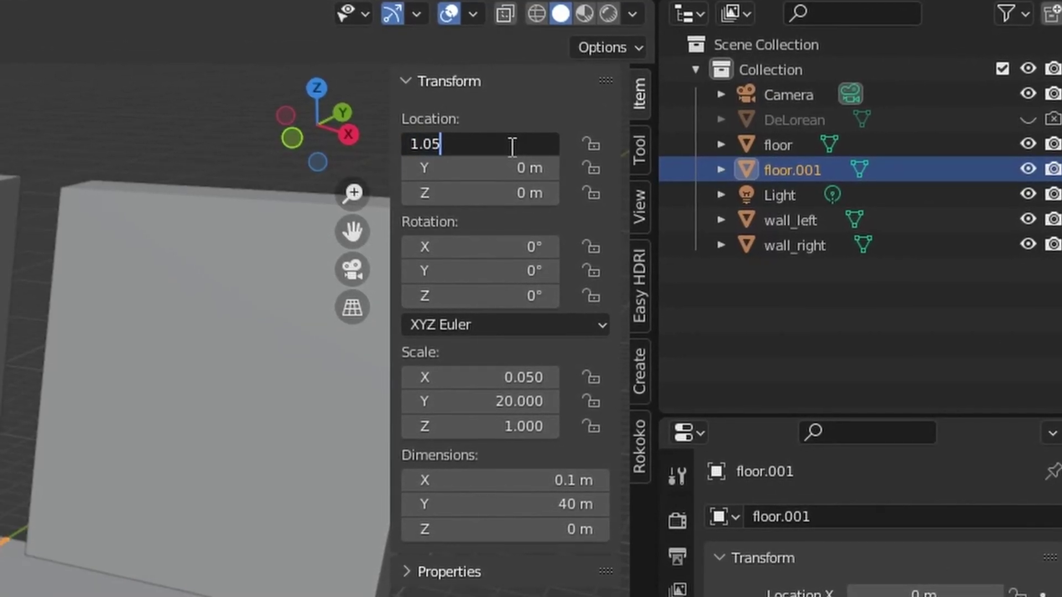
key("Tab")
key("Tab")
type("10")
key("Return")
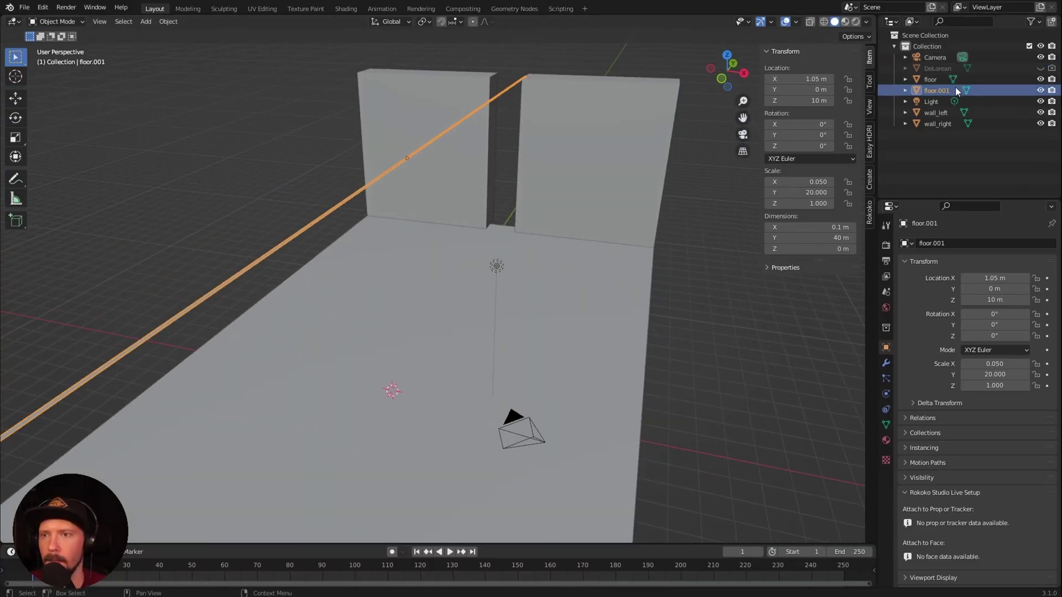
Rename the narrow strip object as line_right
double_click(933, 92)
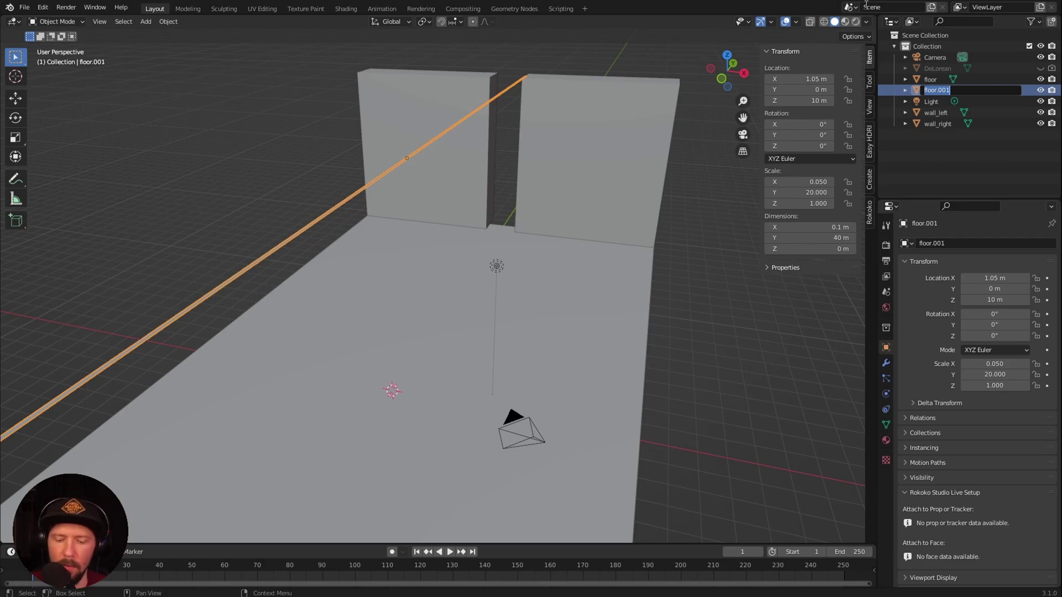
key("BackSpace")
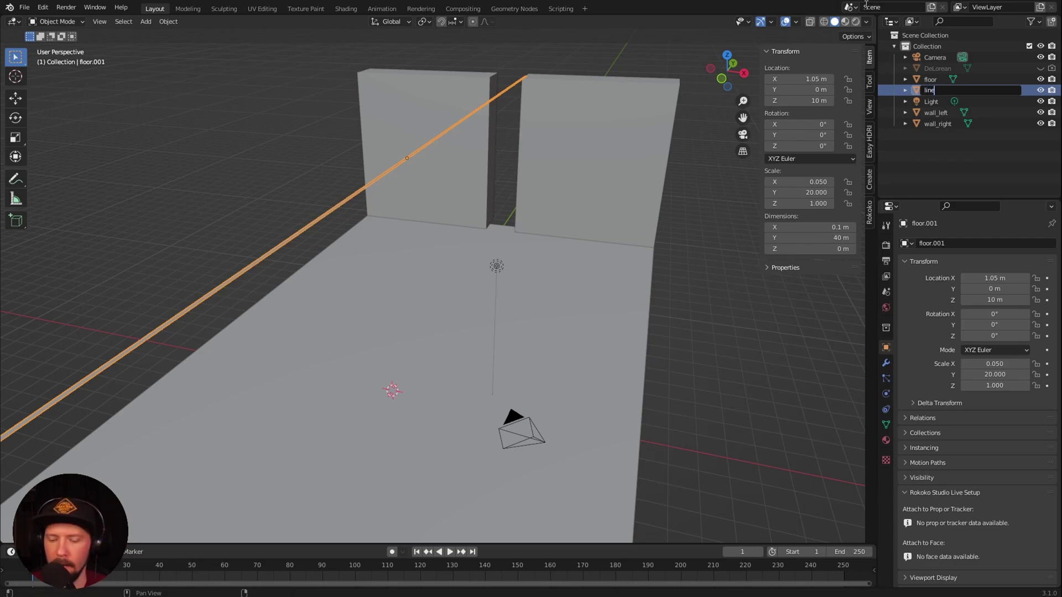
type("_right")
key("Return")
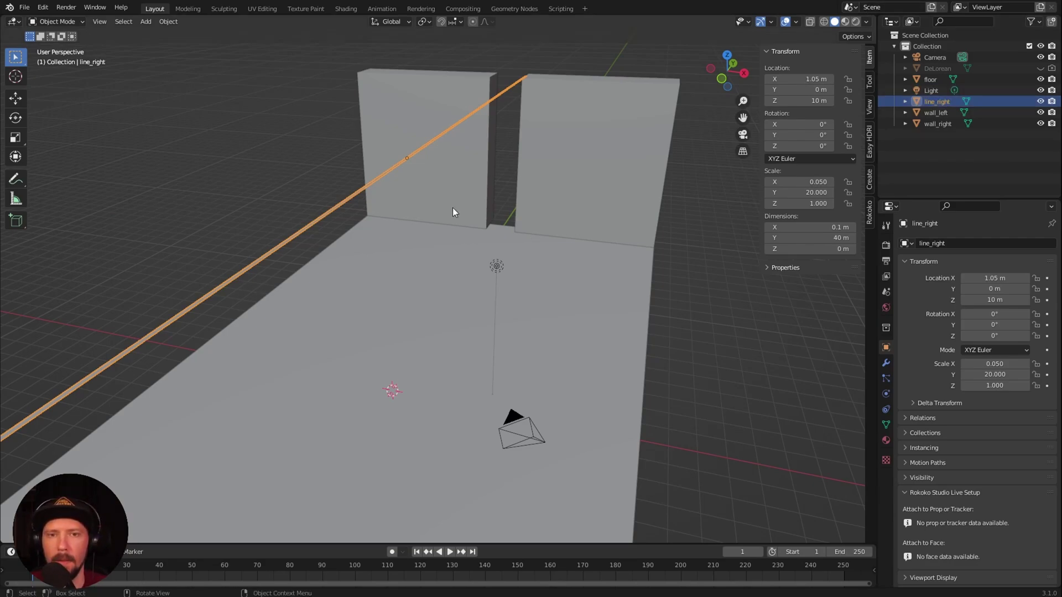
Duplicate line_right in place and set the copy's X location to -1.05 m
key("shift+d")
key("Escape")
double_click(812, 78)
key("Home")
type("-")
key("Return")
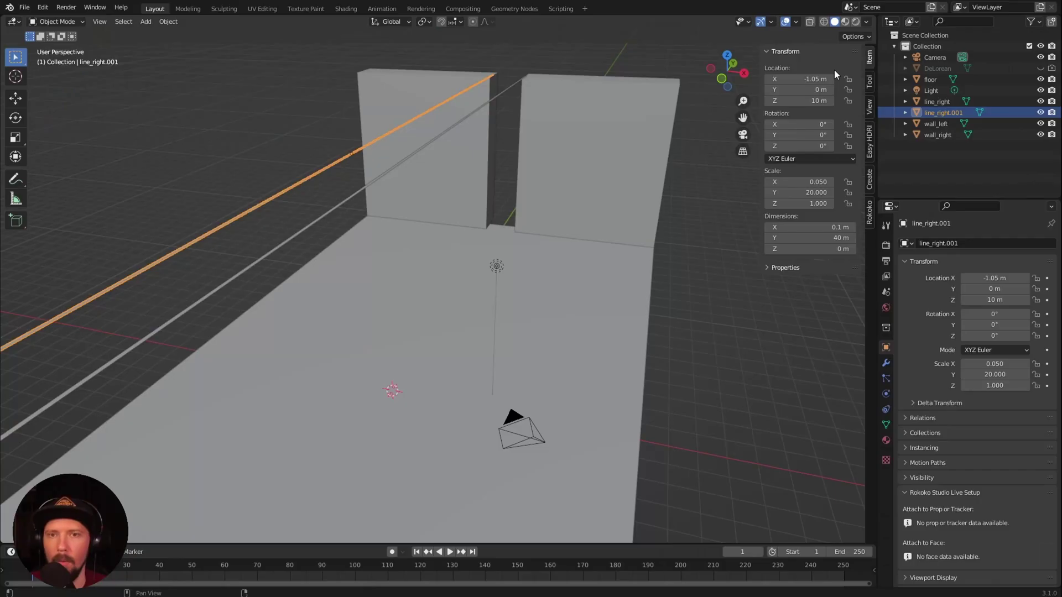
Rename the duplicated strip as line_left
middle_click_drag(465, 255, 677, 207)
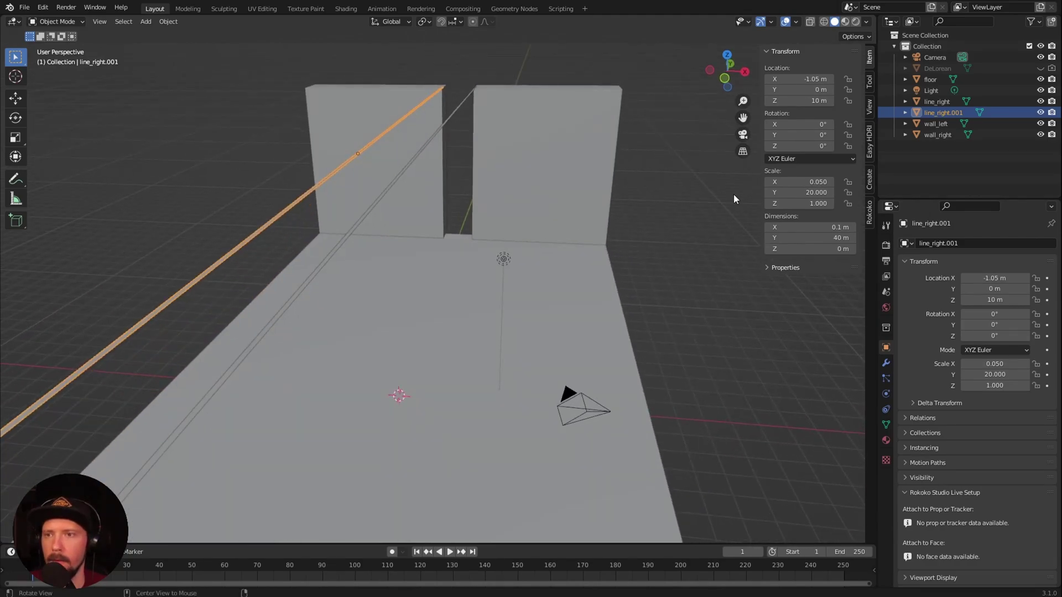
double_click(938, 112)
left_click_drag(937, 112, 980, 109)
type("left")
key("Return")
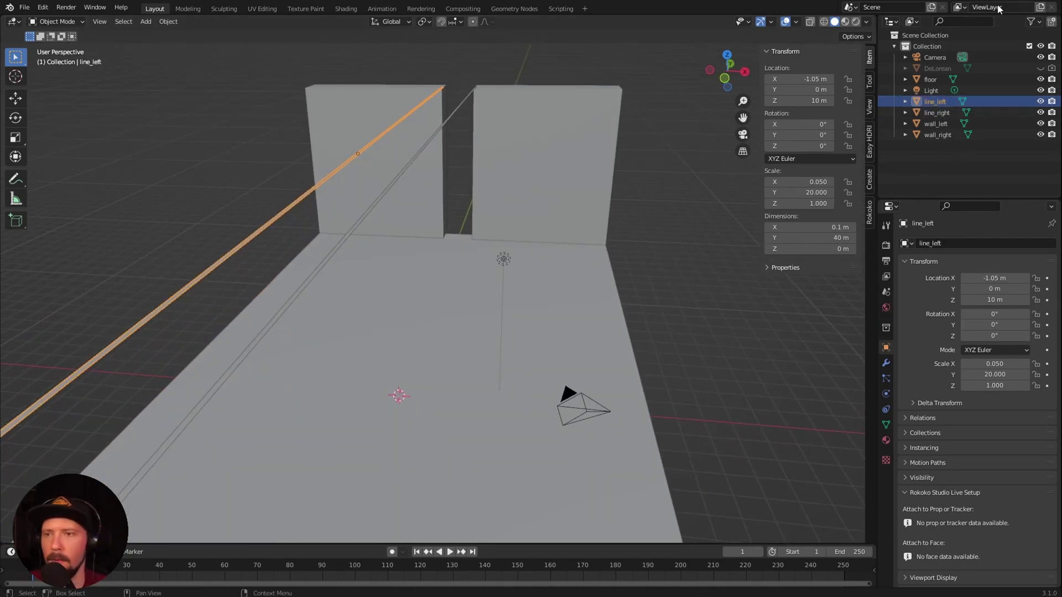
Duplicate line_right in place and rotate the copy 90° about the X axis
left_click(945, 111)
key("shift+d")
right_click(490, 232)
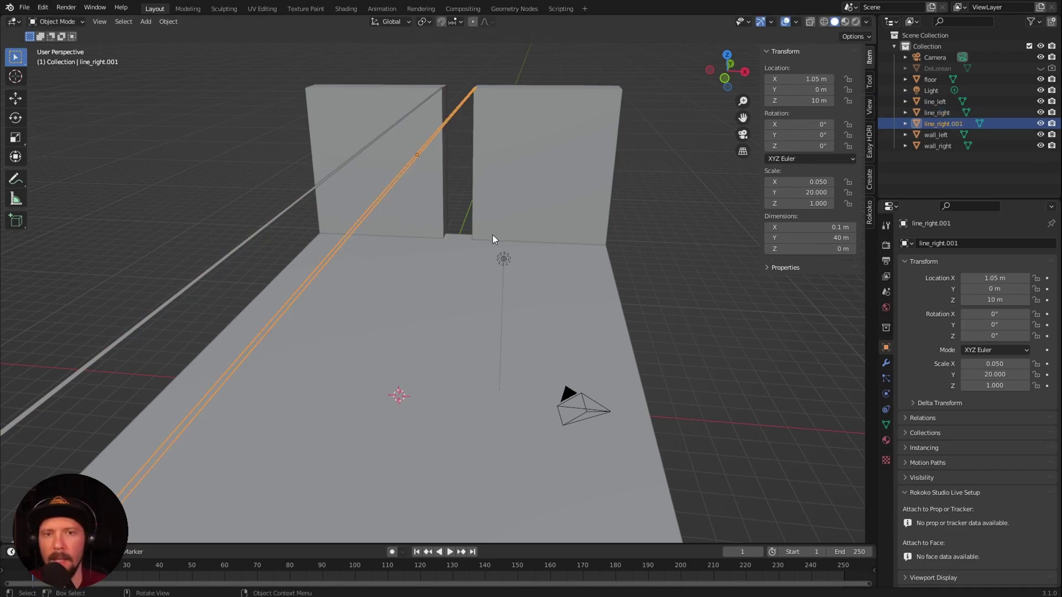
left_click(813, 125)
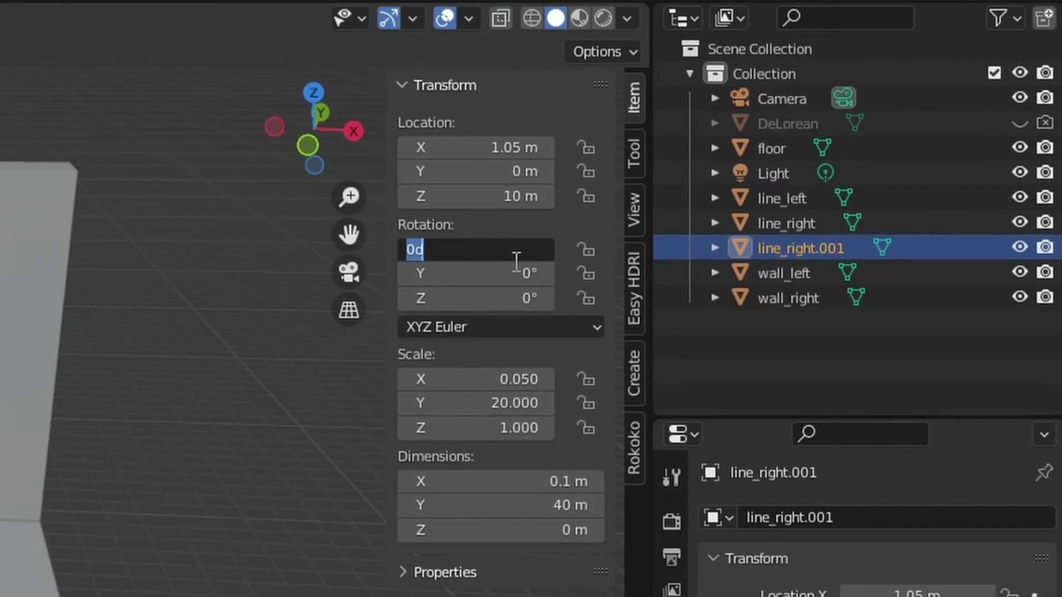
type("90")
key("Return")
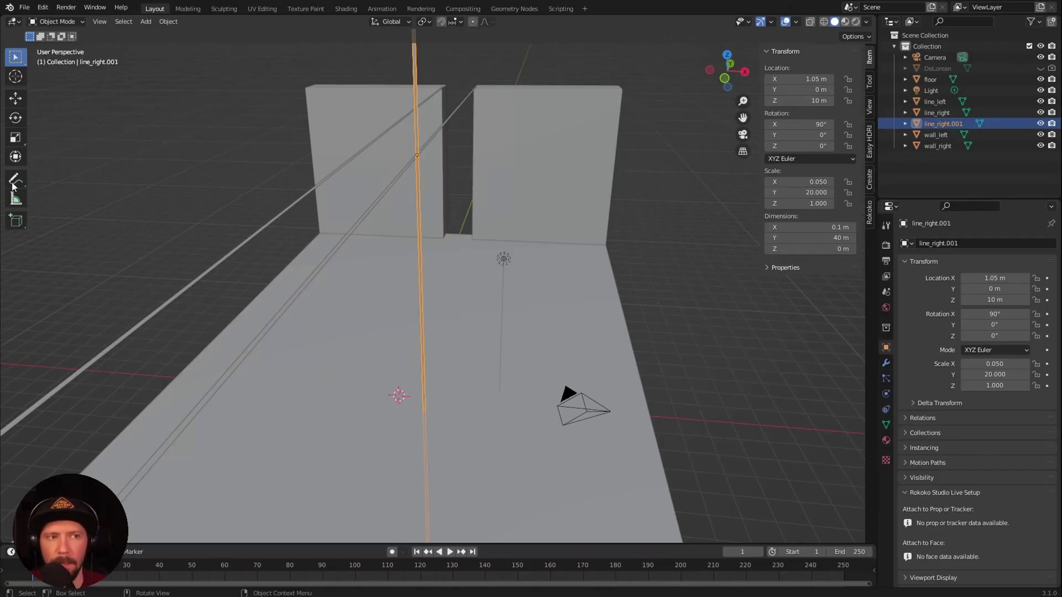
Position the upright line copy at Y 18.99 m and Z 0.005 m
left_click(550, 287)
middle_click_drag(549, 287, 540, 291)
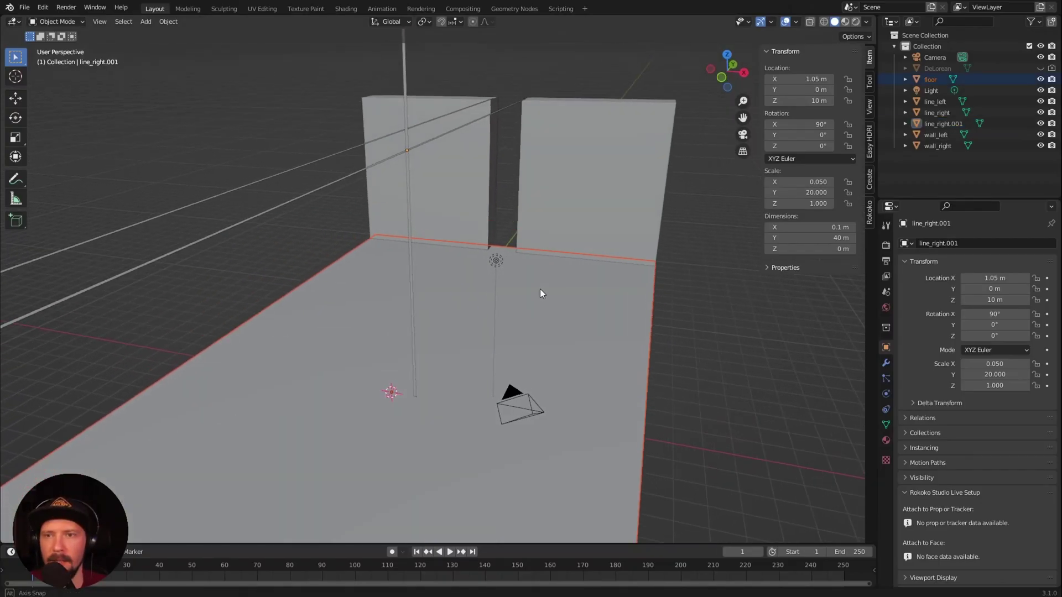
left_click(409, 225)
double_click(818, 89)
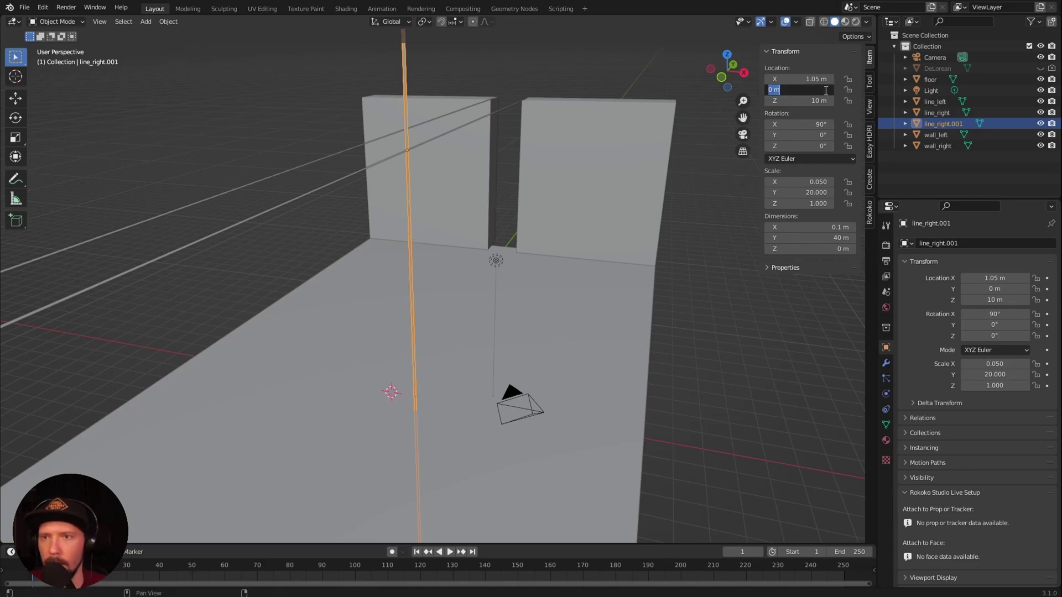
type("18.99")
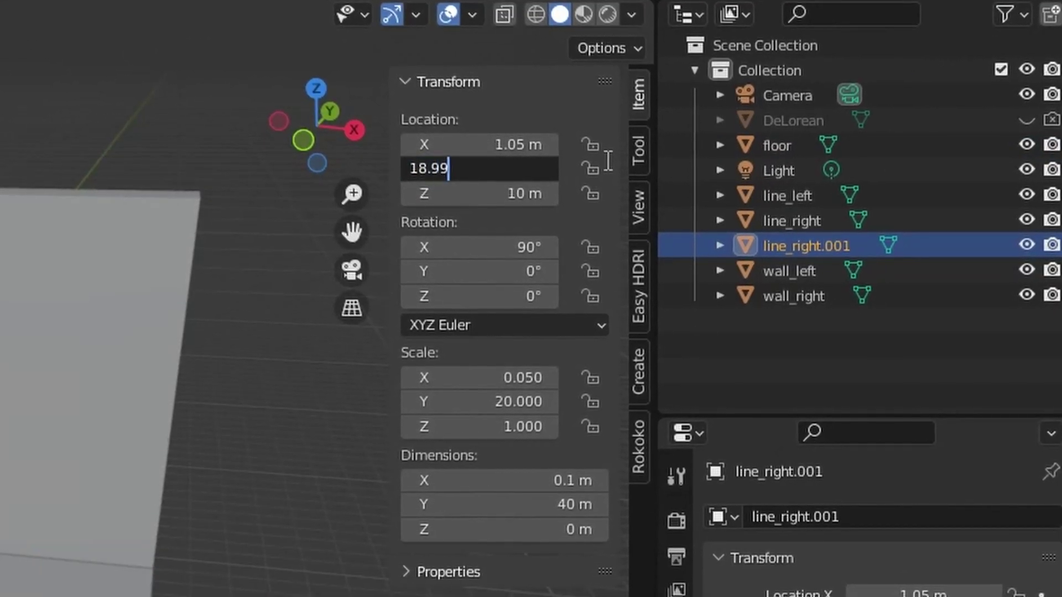
key("Return")
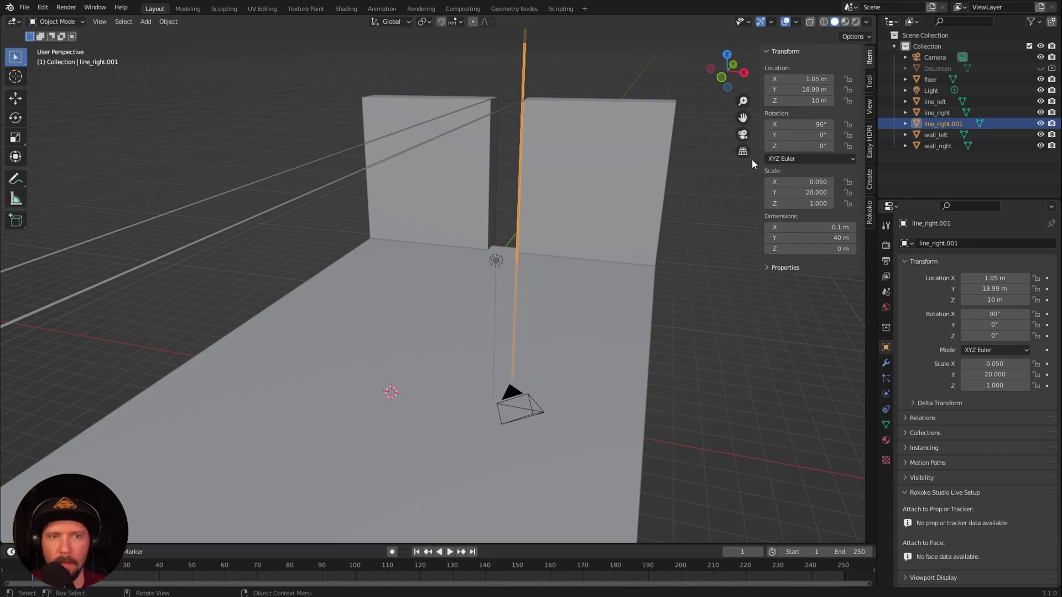
double_click(808, 100)
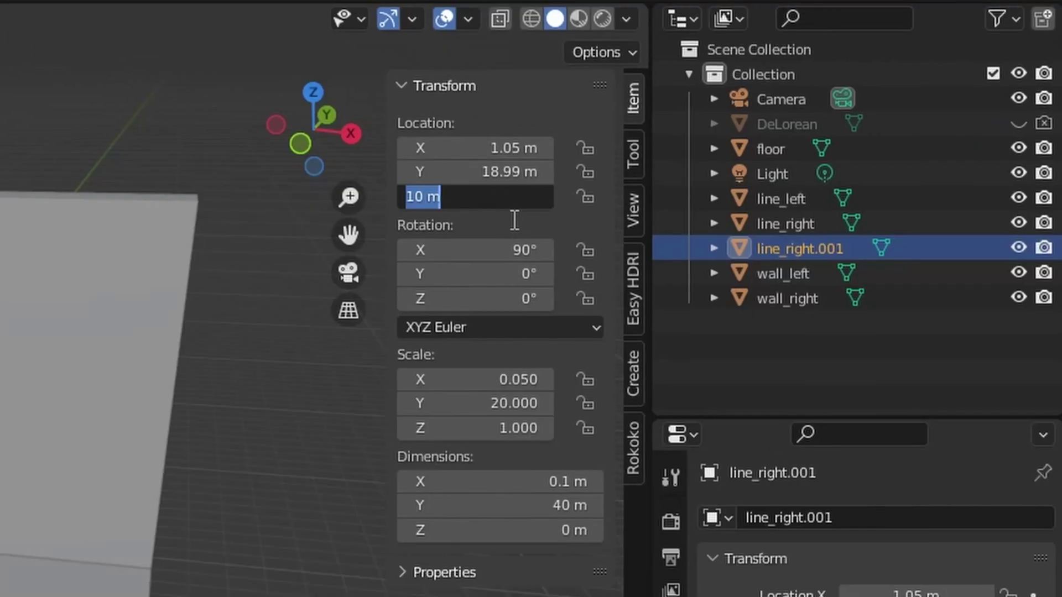
type(".005")
key("Return")
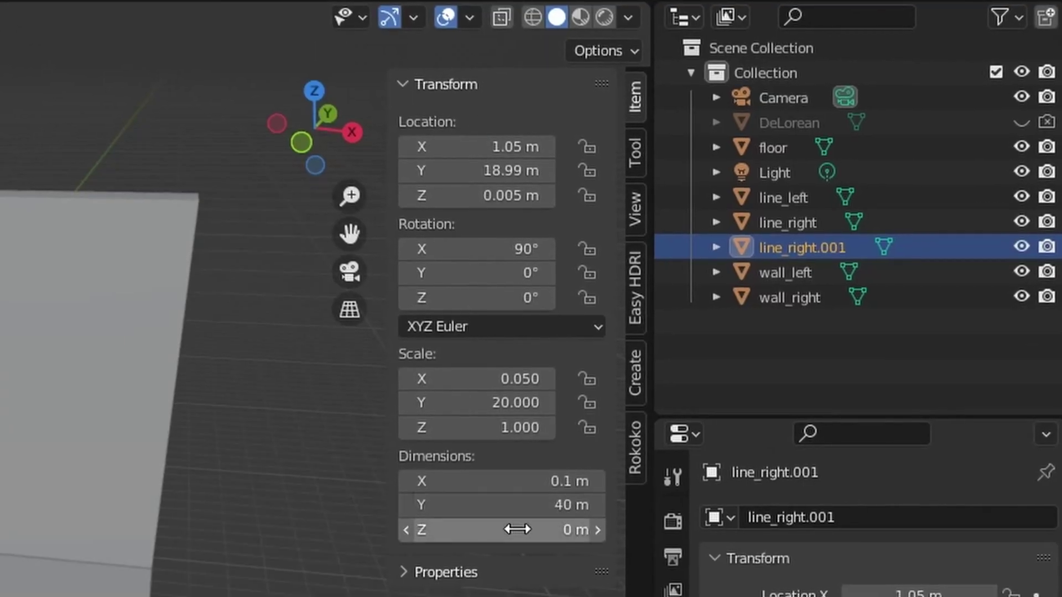
Set the upright line's Y dimension to 20 m
left_click(572, 503)
type("20")
key("Return")
Rename the upright line in front of the right wall as line_right_back
middle_click_drag(636, 235, 668, 266)
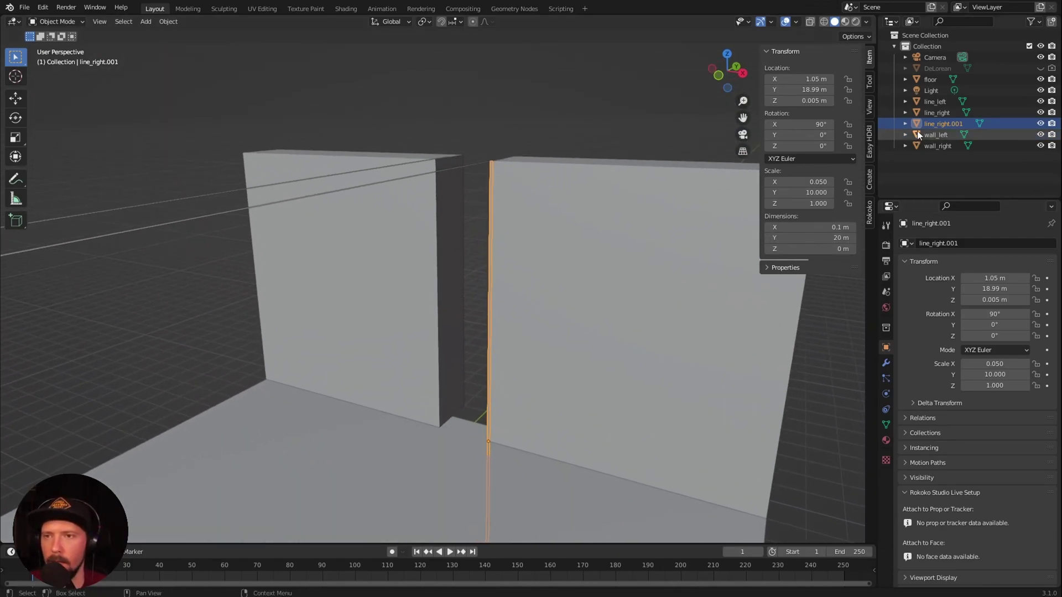
double_click(969, 123)
double_click(969, 122)
key("BackSpace")
key("BackSpace")
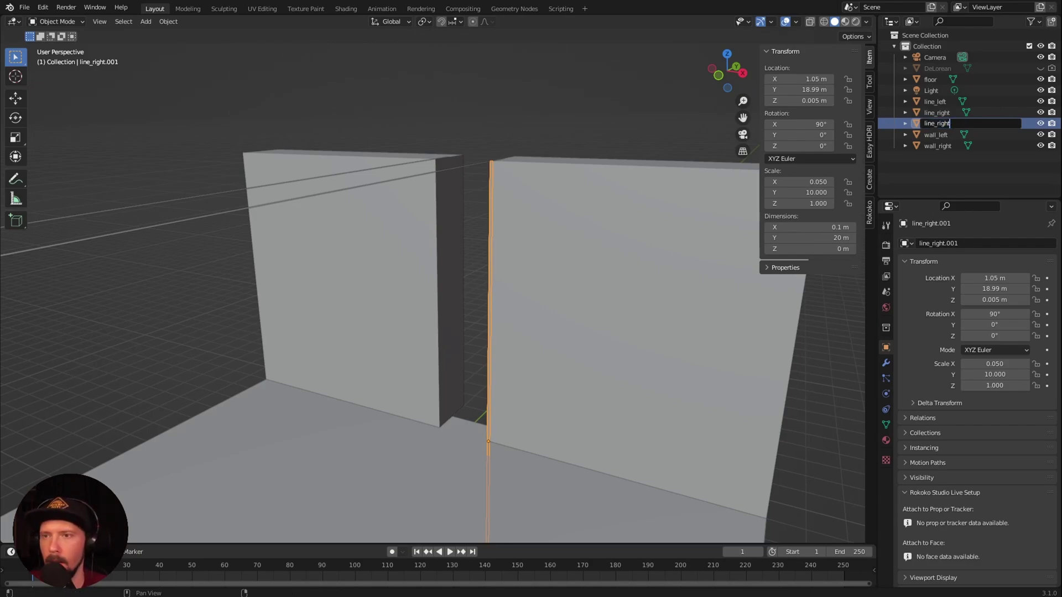
key("Return")
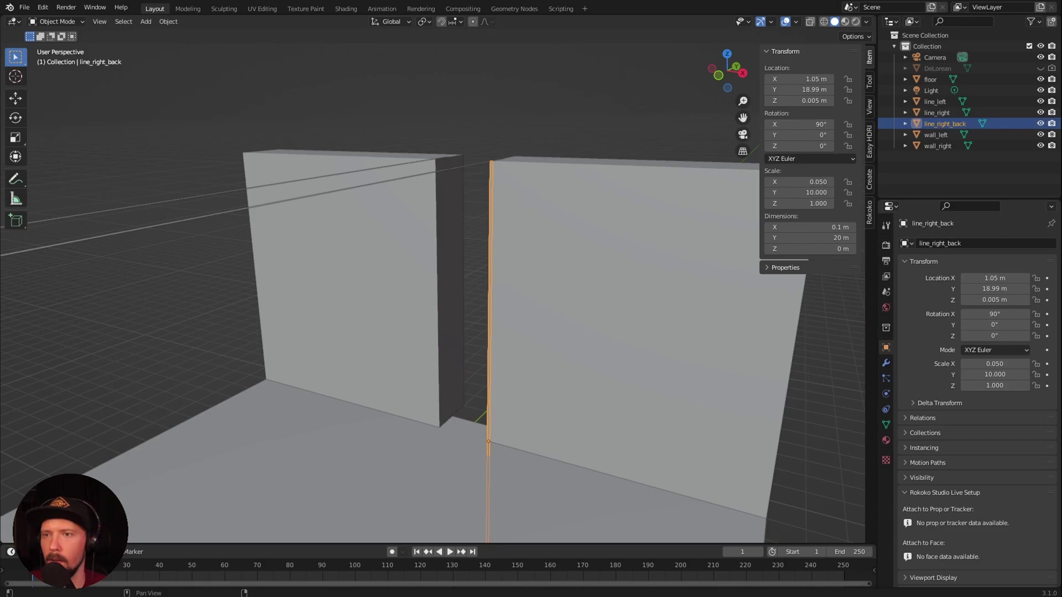
Duplicate line_right_back in place and rename the copy as line_left_back
key("shift+d")
right_click(446, 277)
double_click(961, 133)
double_click(972, 134)
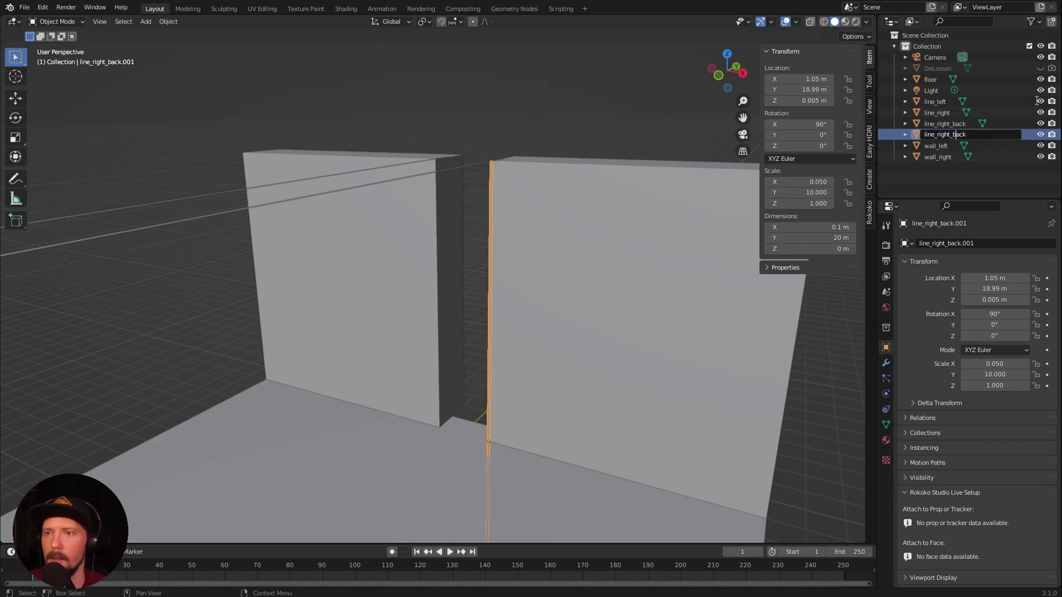
key("ctrl+shift+Left")
type("left")
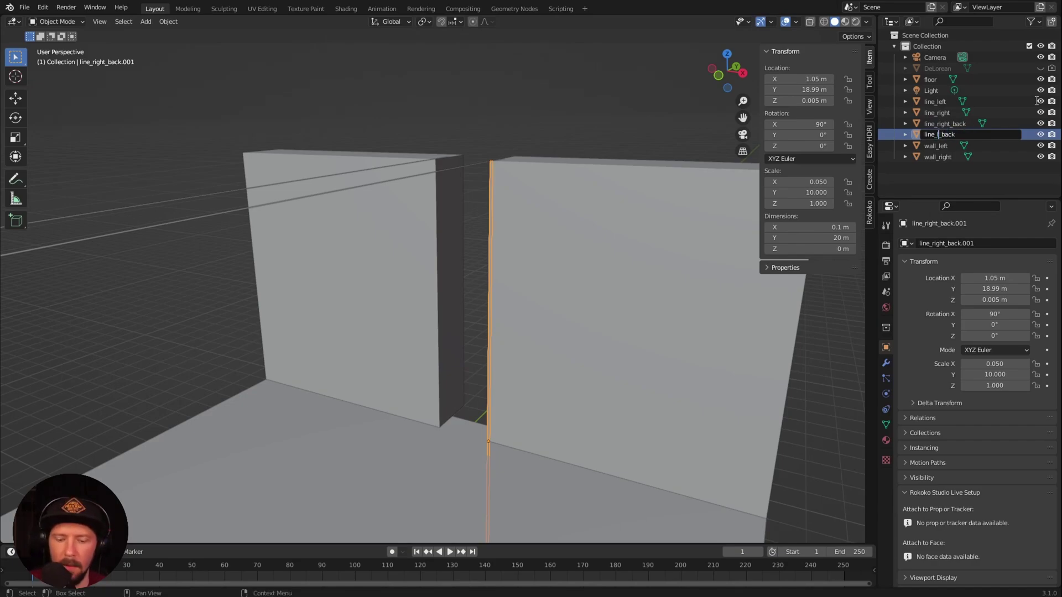
key("Return")
Set the X location of line_left_back to -1.05 m
left_click(813, 79)
key("Home")
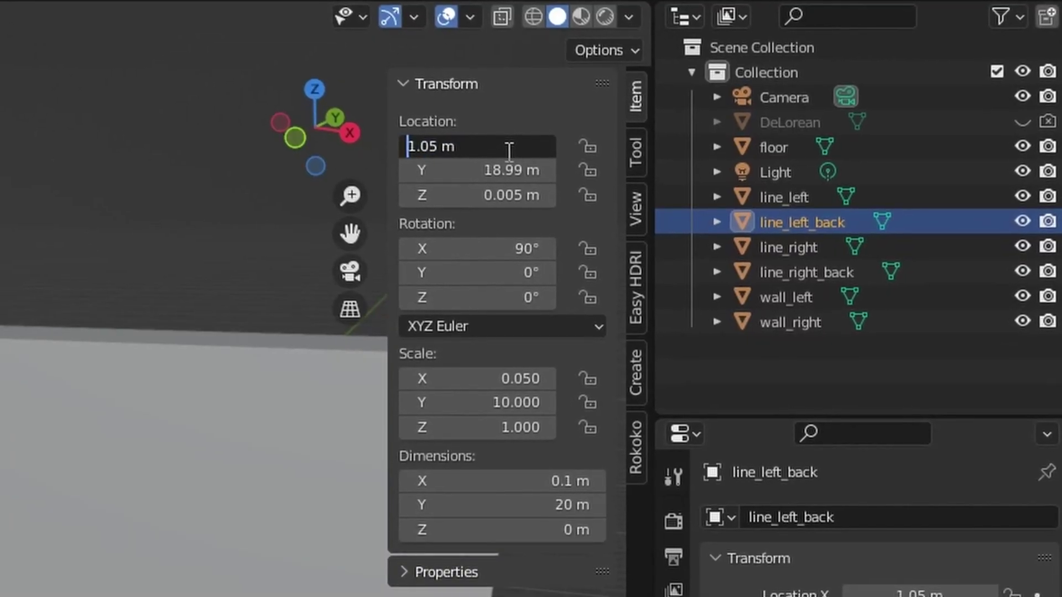
type("-")
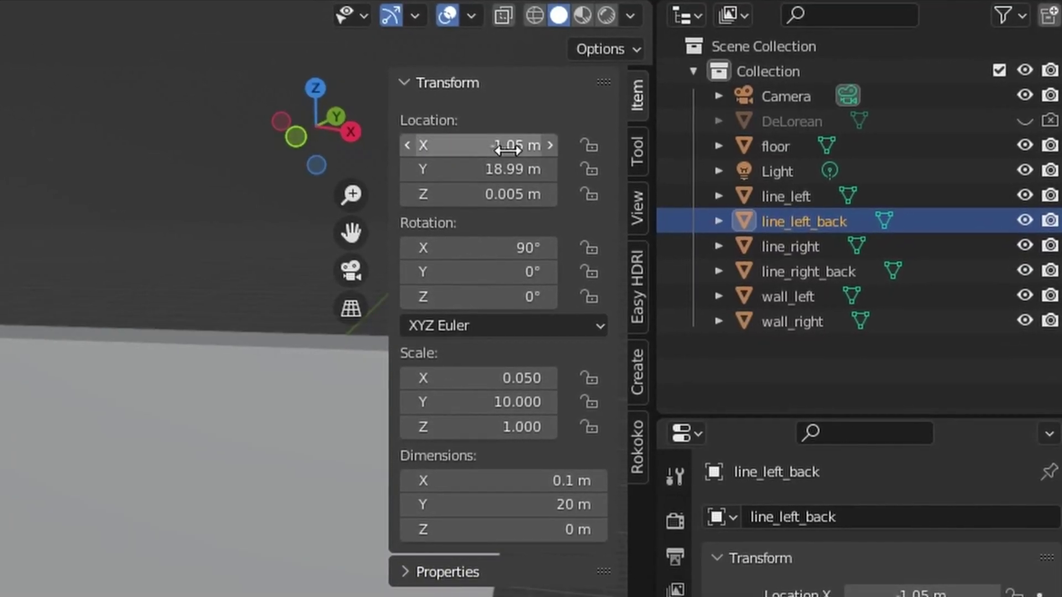
key("Return")
Preview the walls and lines in rendered shading and switch the viewport back to solid shading
middle_click_drag(469, 305, 486, 407)
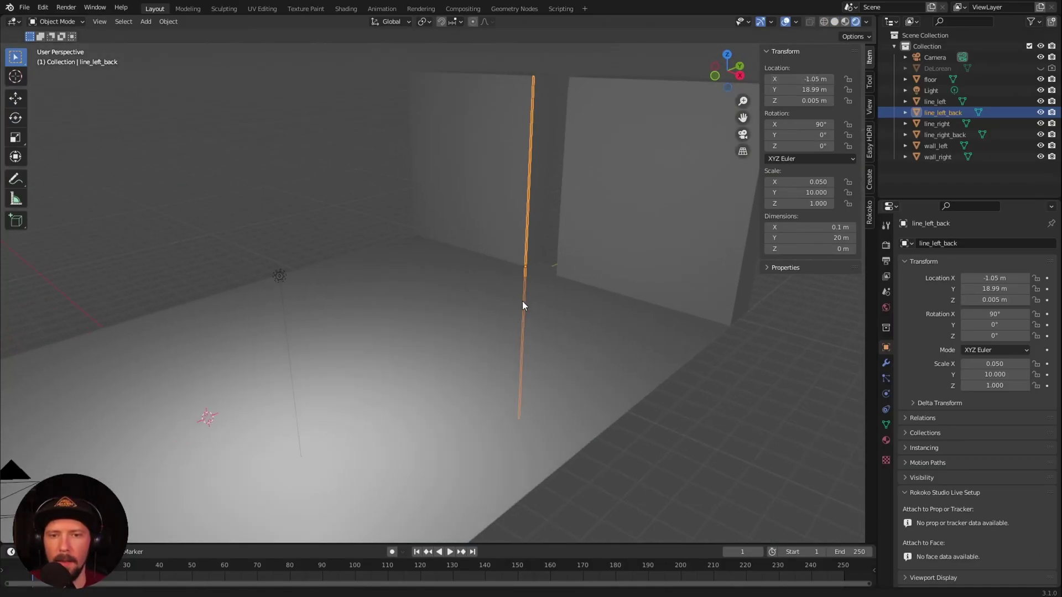
middle_click_drag(576, 426, 594, 385)
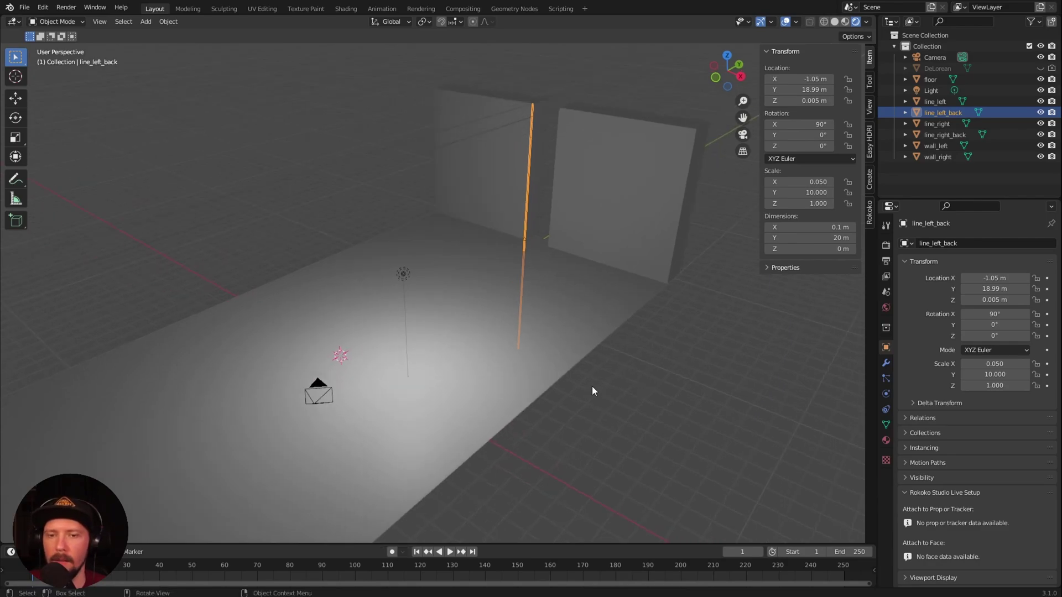
key("z")
left_click(652, 382)
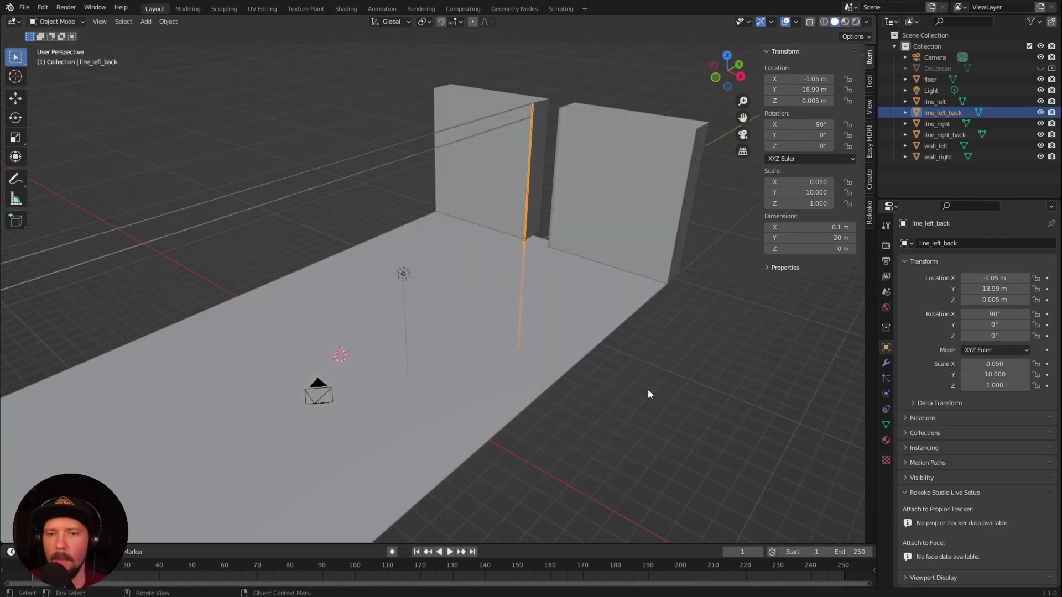
Add a cube mesh to the scene and rename it as fog
key("shift+a")
mouse_move(485, 367)
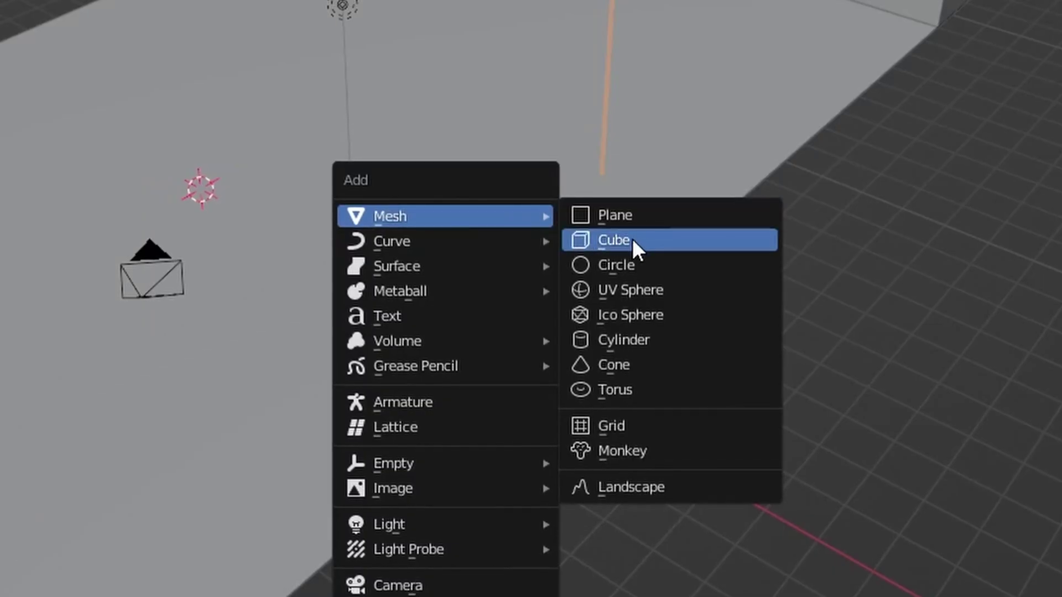
left_click(632, 239)
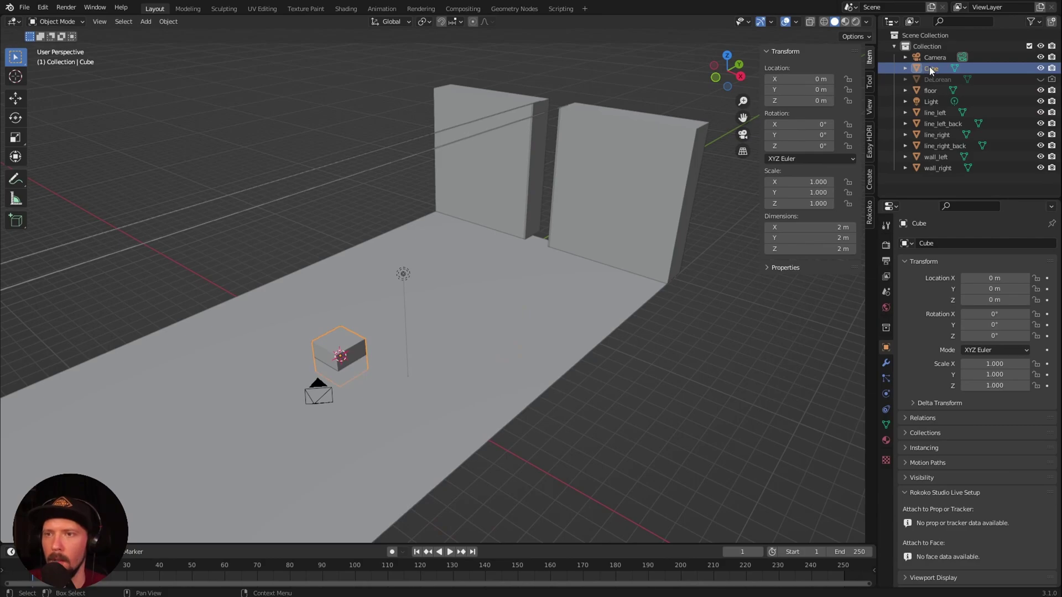
double_click(930, 68)
type("t")
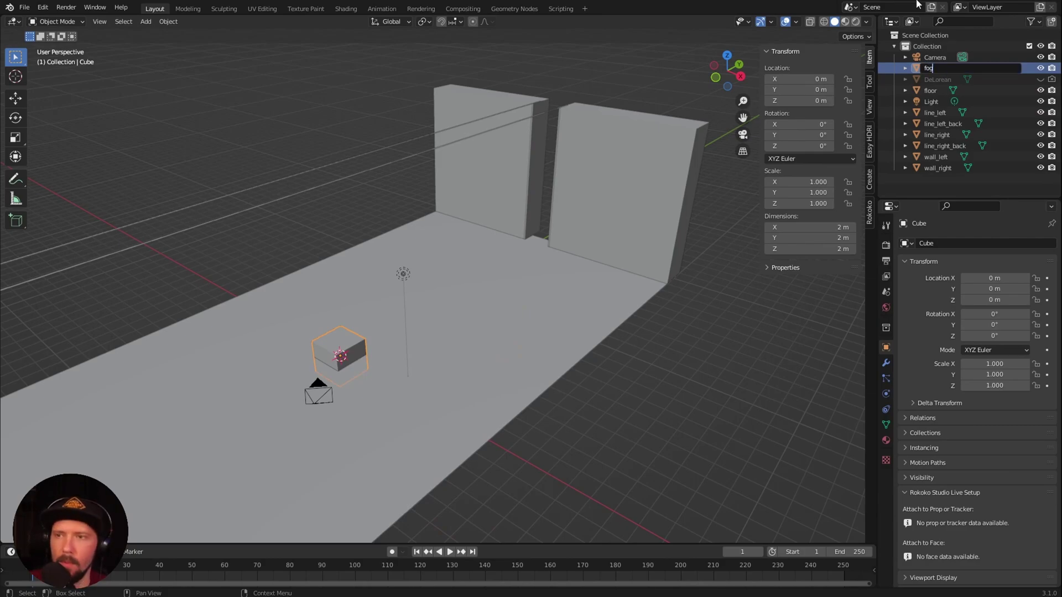
type("og")
key("Return")
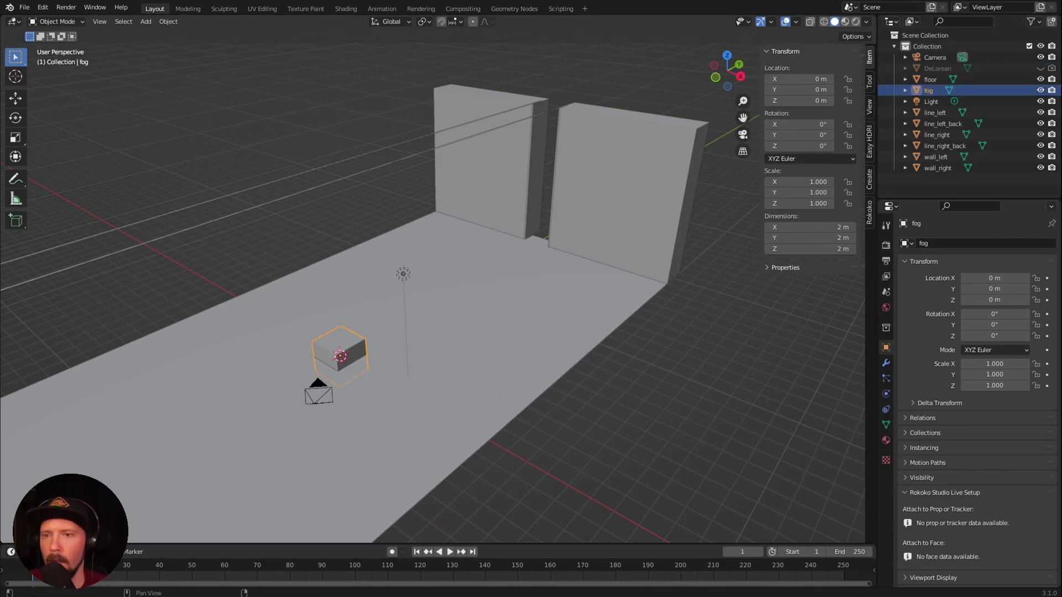
Set the fog cube's dimensions to 20 m in X, 40 m in Y and 10 m in Z
left_click(847, 227)
type("20")
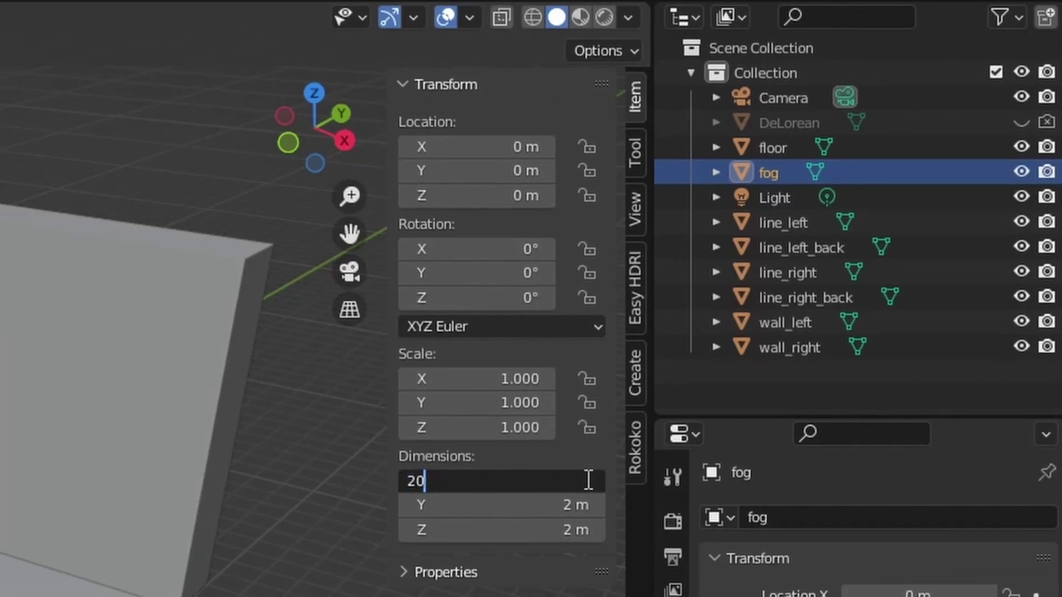
key("Tab")
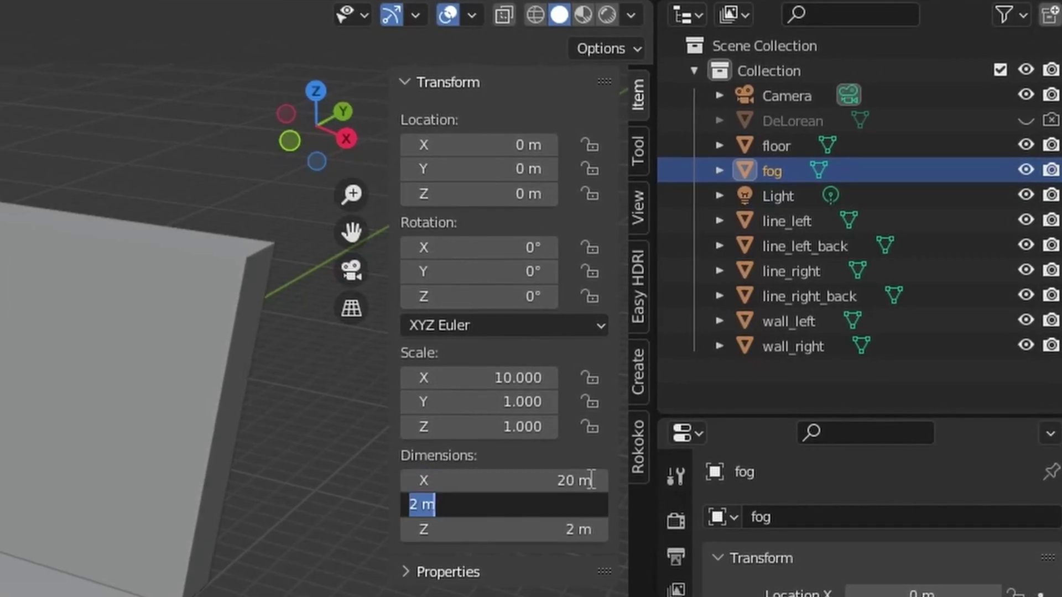
type("40")
key("Tab")
type("10")
key("Return")
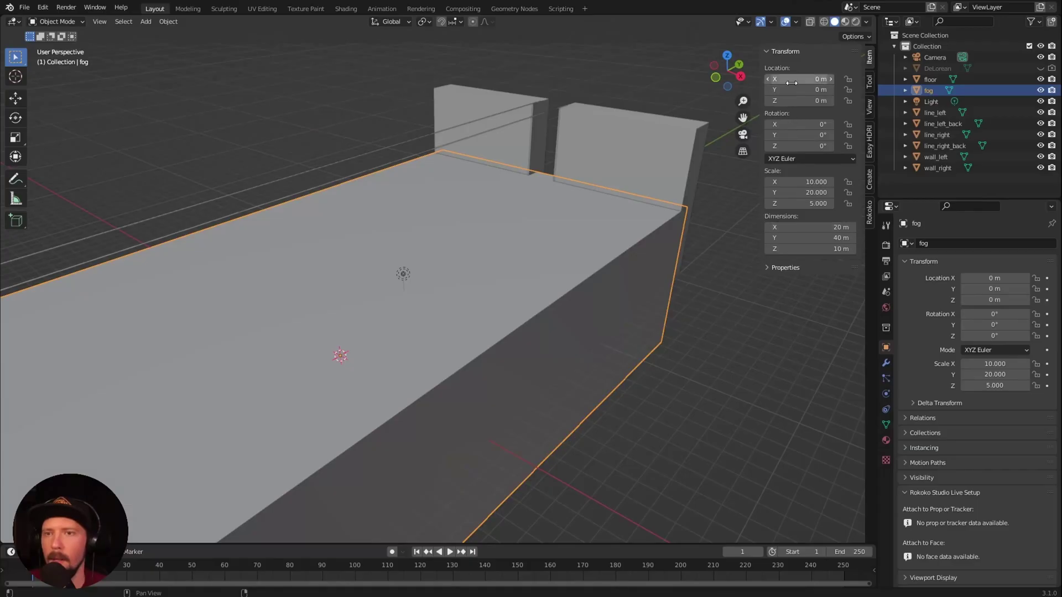
Set the fog cube's Z location to 5 m and hide the cube in the viewport
left_click(802, 101)
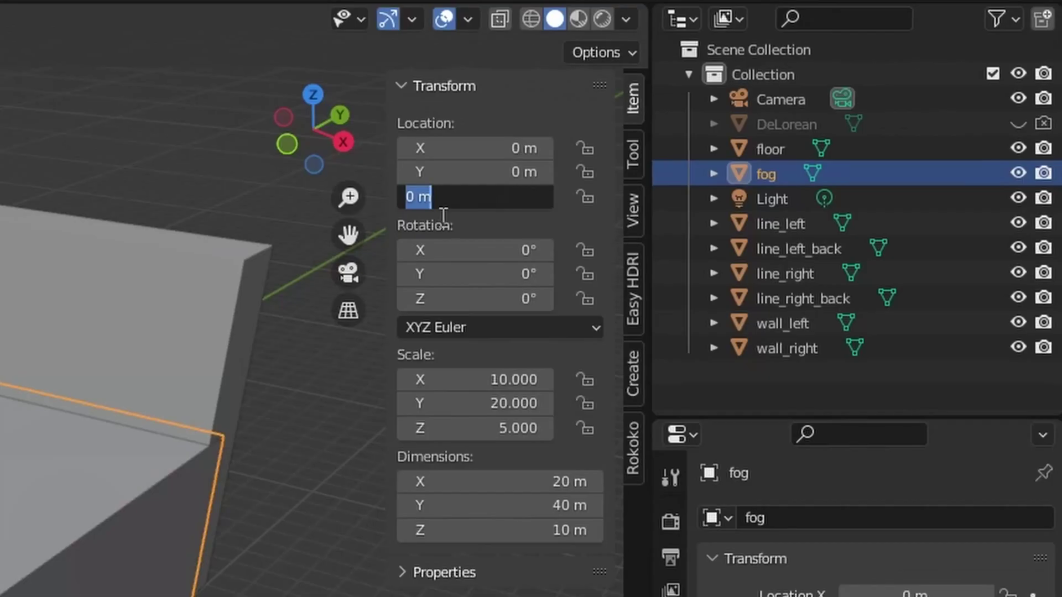
type("5")
key("Return")
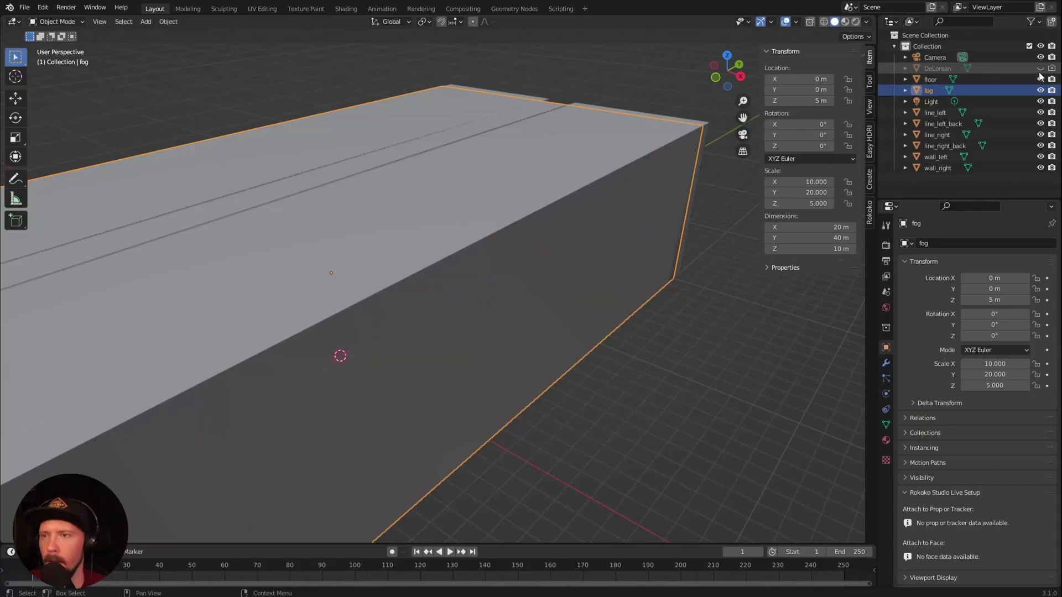
left_click(1023, 170)
middle_click_drag(522, 336, 527, 358)
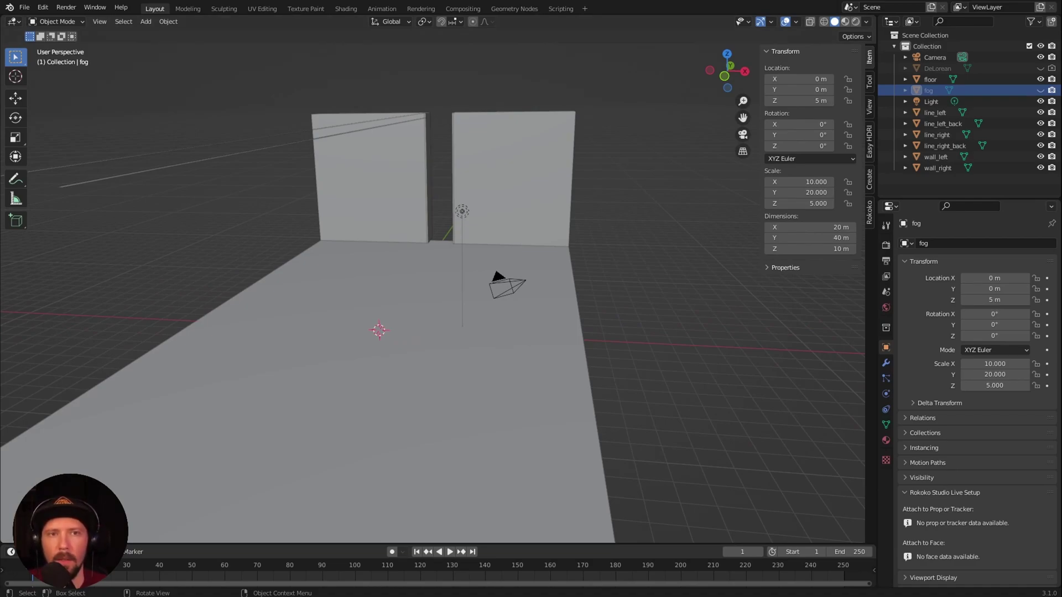
Switch to the Shading workspace and give the floor a new material named M_floor
left_click(346, 9)
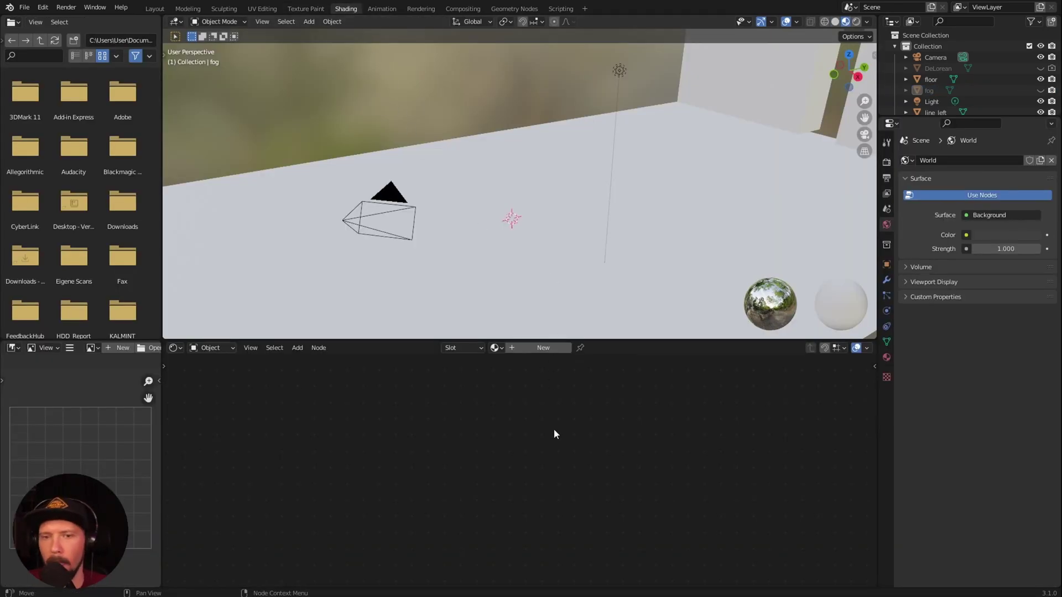
middle_click_drag(623, 277, 696, 271)
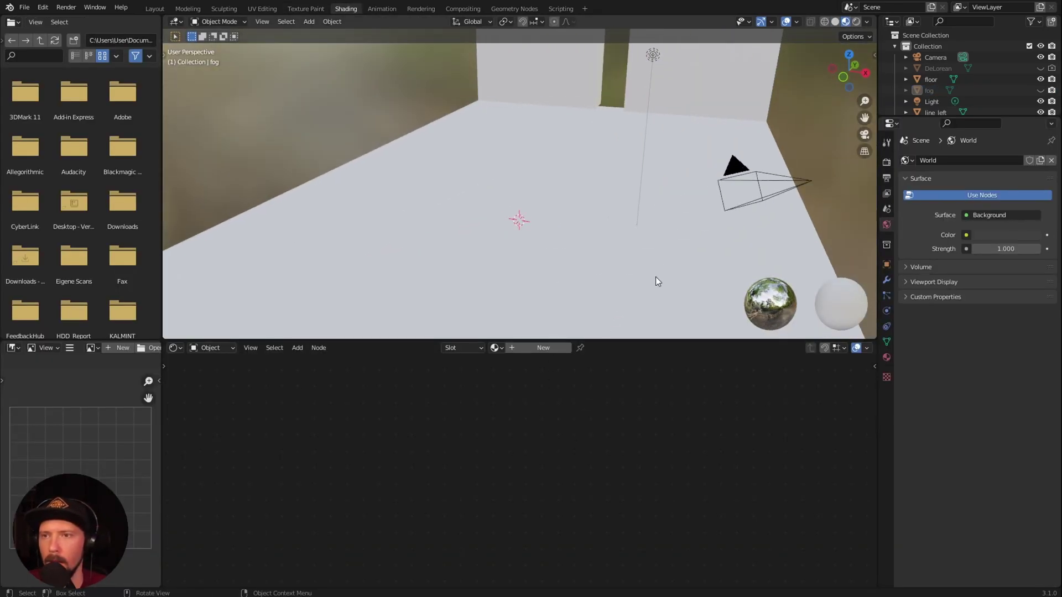
left_click(640, 275)
left_click(542, 347)
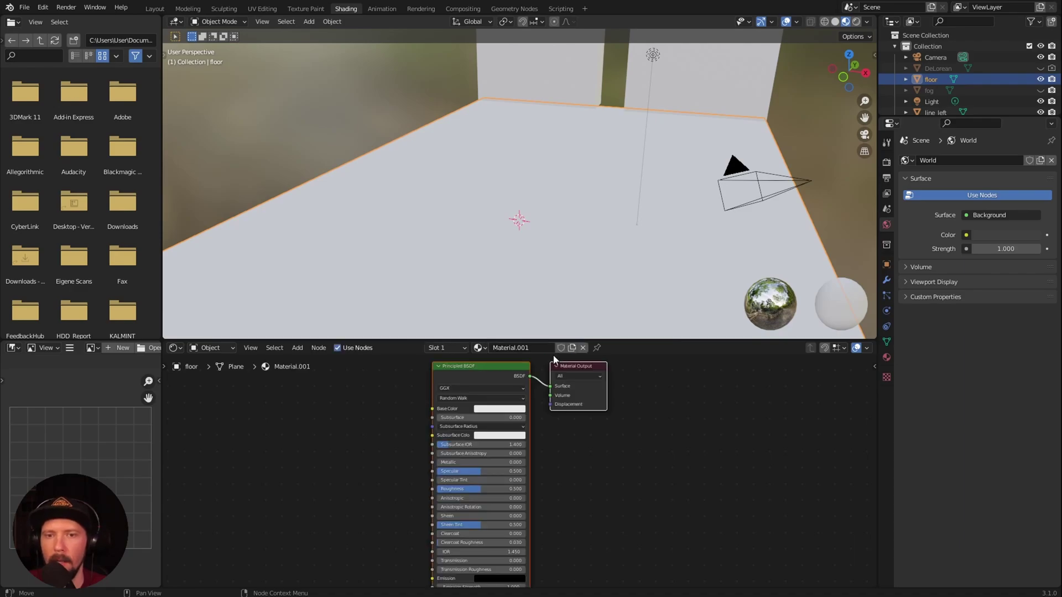
double_click(539, 348)
type("M_floor")
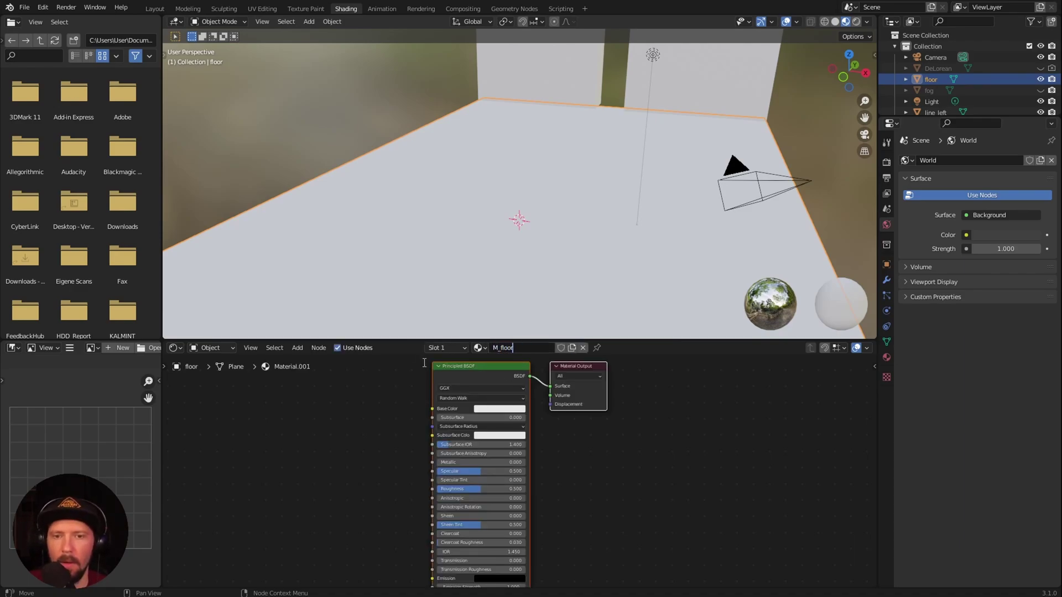
key("Return")
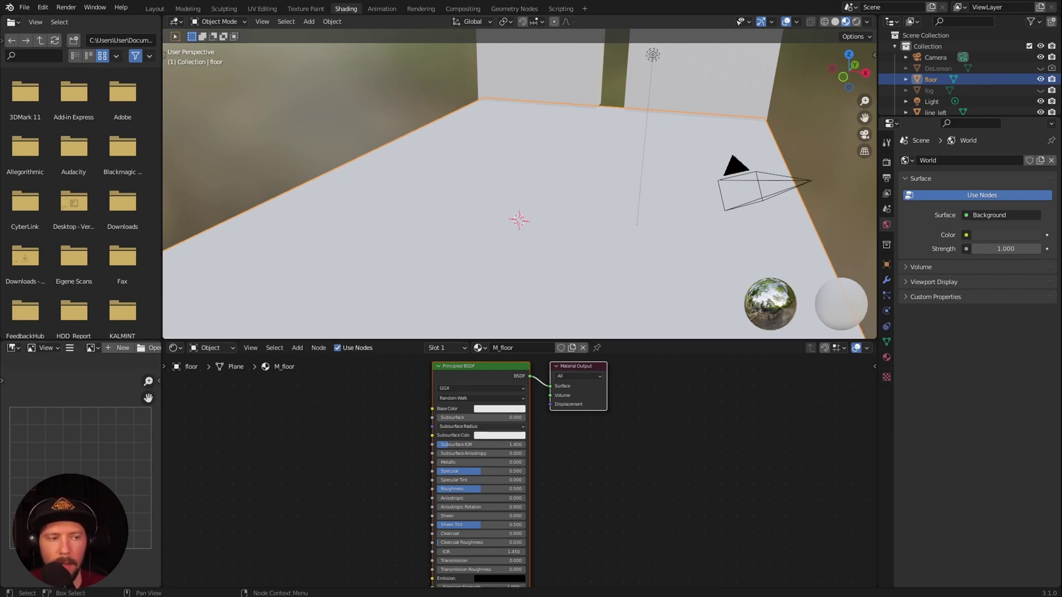
Set the M_floor base color to black and its roughness to 0
left_click(499, 408)
left_click_drag(543, 295, 546, 417)
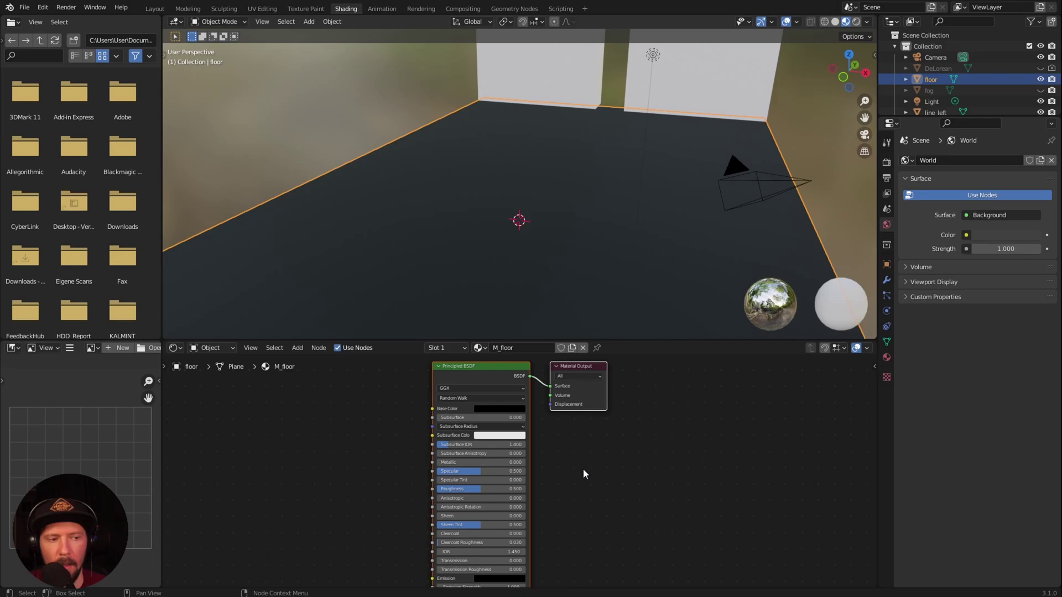
middle_click_drag(569, 513, 578, 480)
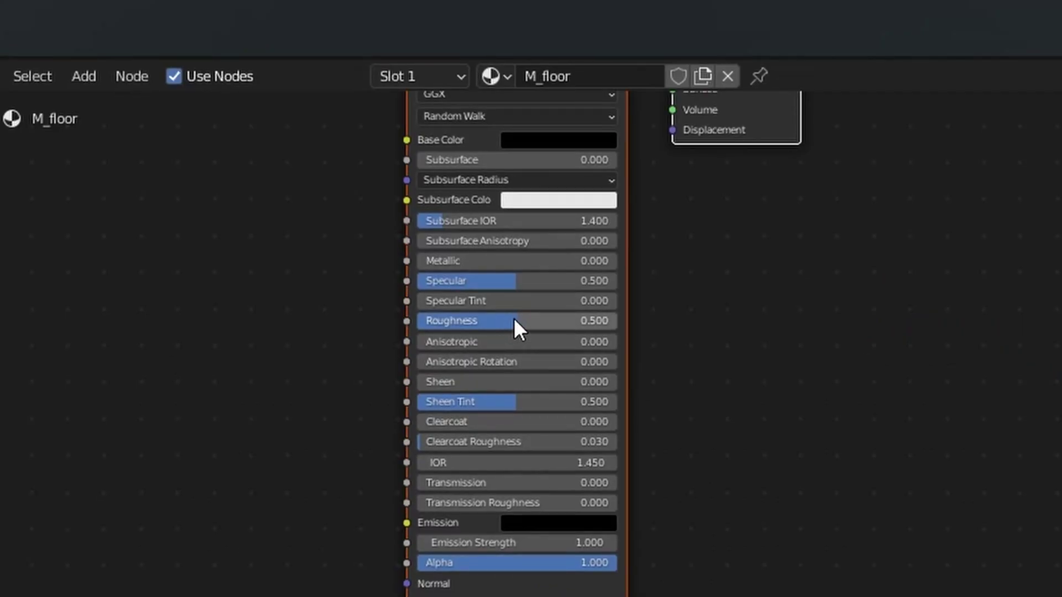
left_click_drag(487, 456, 346, 465)
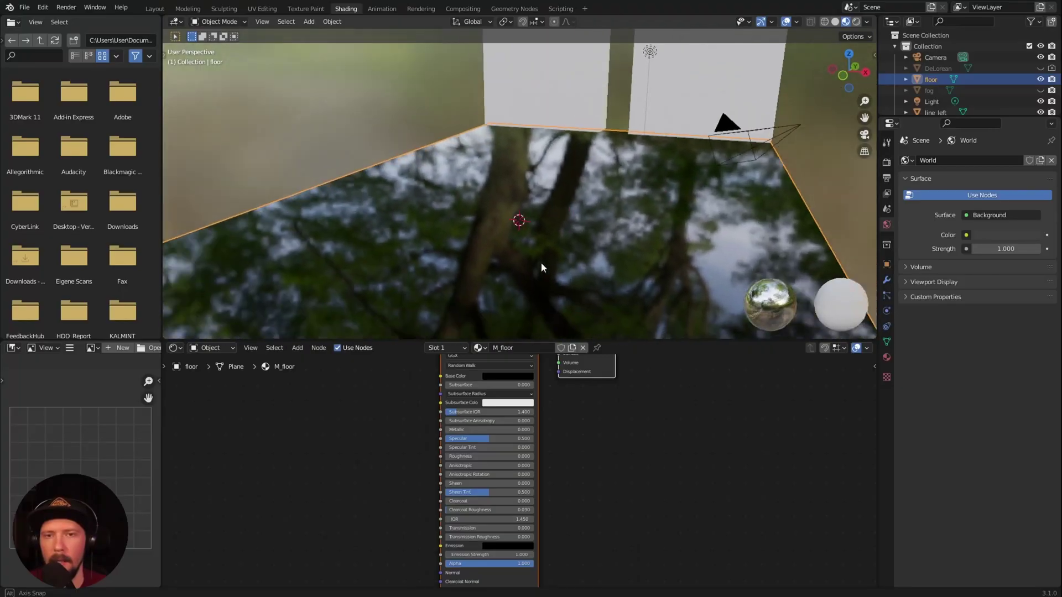
Show the DeLorean in the viewport to check how it looks on the glossy floor
middle_click_drag(541, 262, 553, 266)
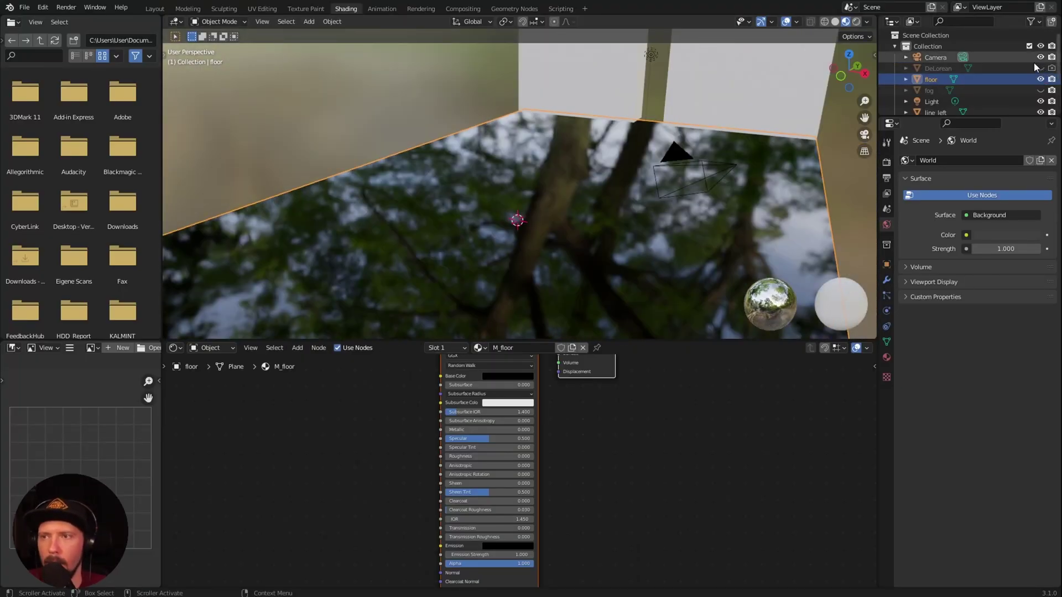
left_click(1039, 69)
middle_click_drag(681, 259, 610, 209)
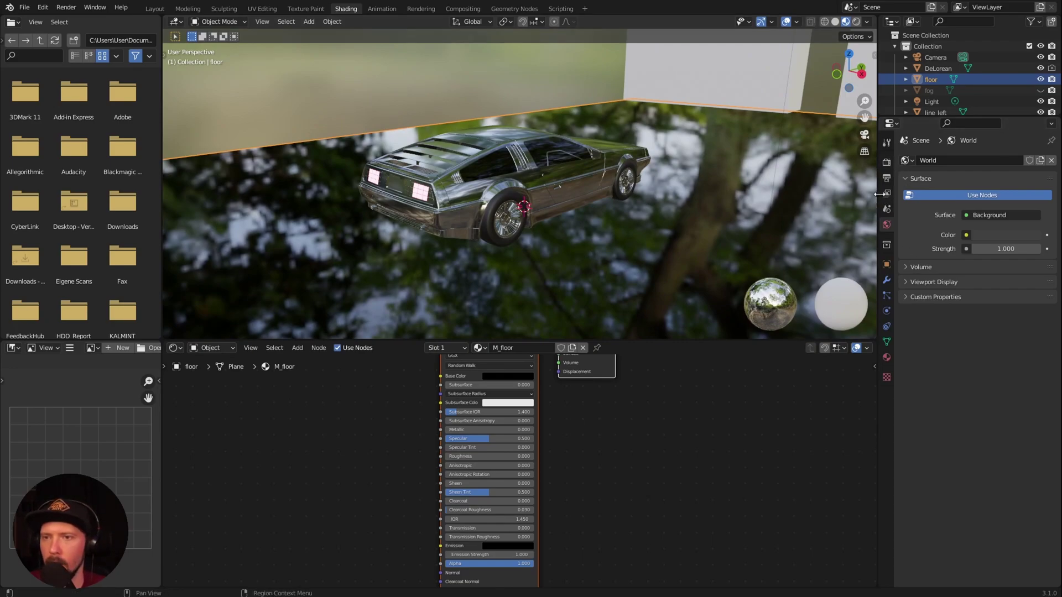
Enable Screen Space Reflections, Bloom and Ambient Occlusion in the Eevee render settings
left_click(886, 178)
left_click(886, 163)
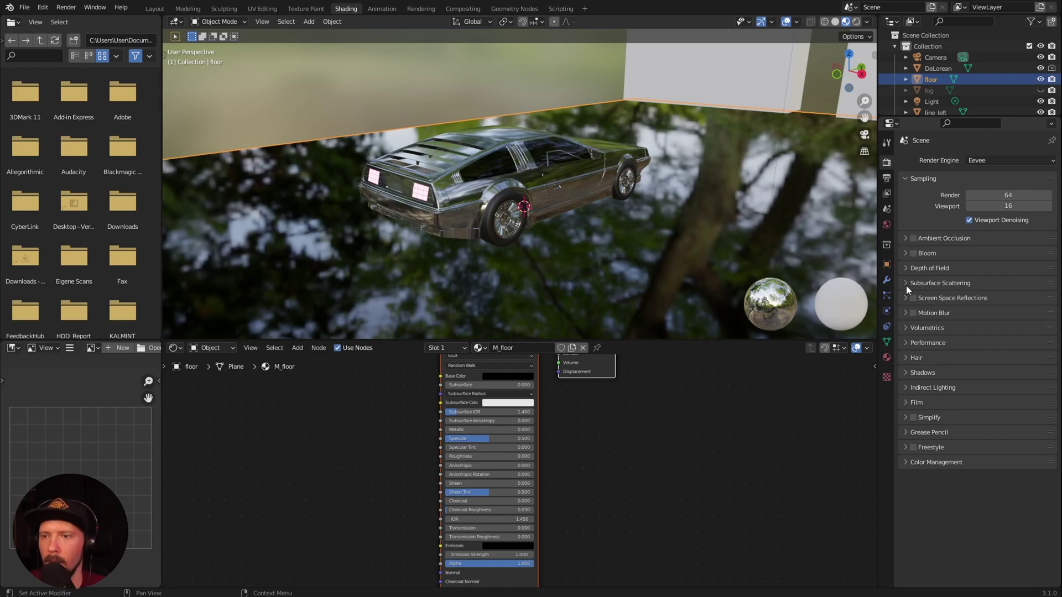
left_click(913, 298)
middle_click_drag(622, 257, 648, 278)
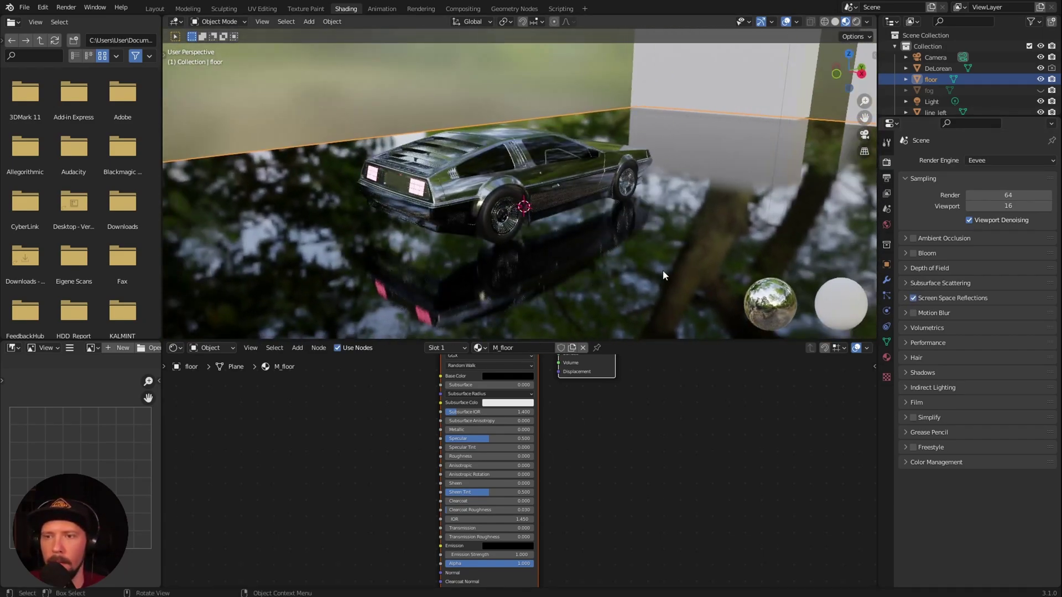
left_click(913, 253)
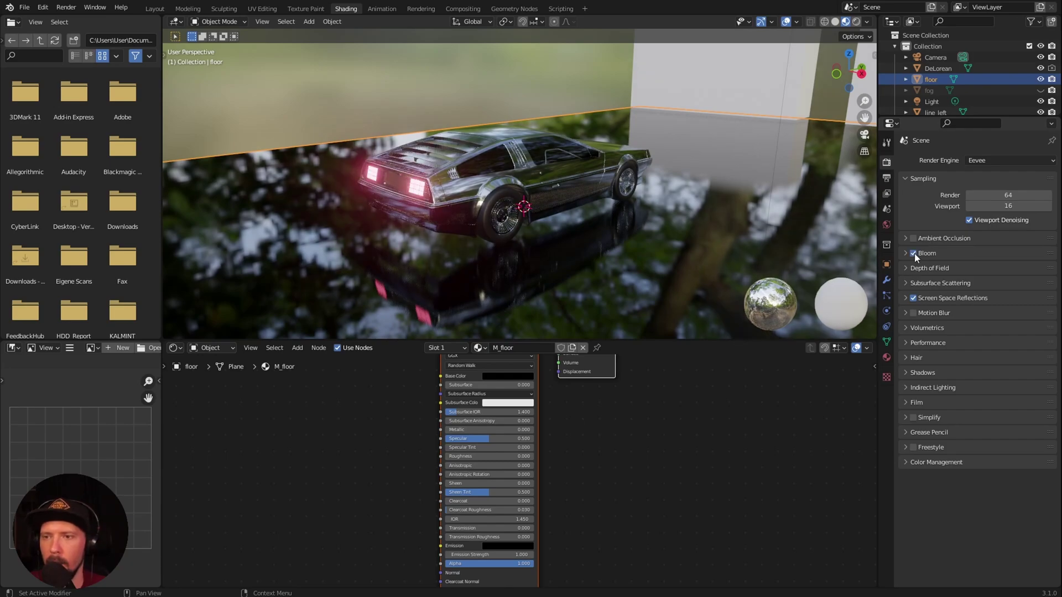
left_click(913, 238)
middle_click_drag(719, 254, 642, 278)
Hide the DeLorean in the viewport again, leaving the floor and walls in view
left_click(1040, 68)
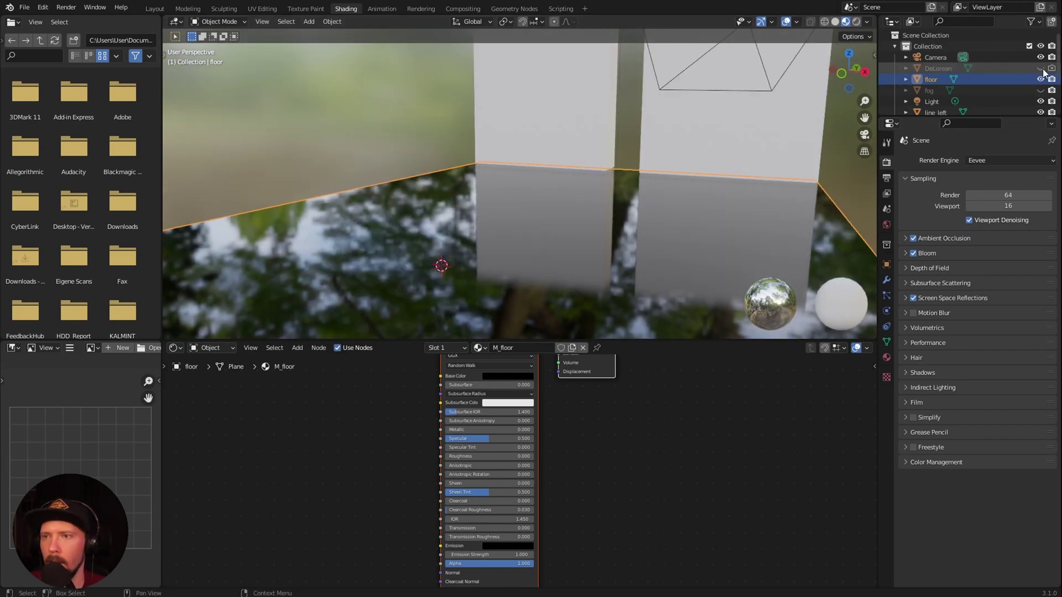
middle_click_drag(679, 231, 723, 164)
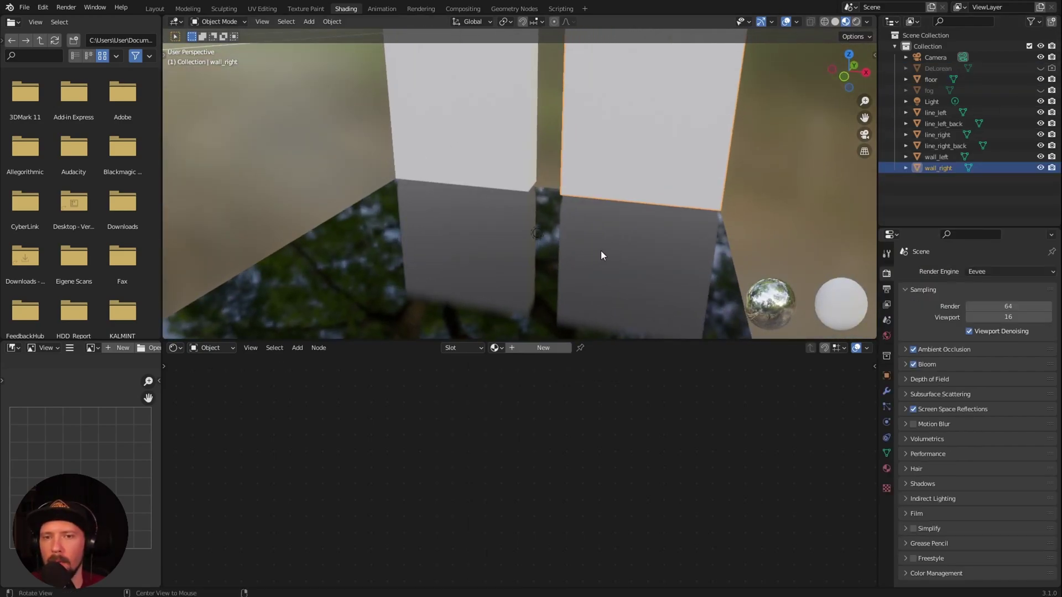
mouse_move(595, 250)
middle_mouse_down()
mouse_move(583, 257)
mouse_move(619, 253)
mouse_move(582, 254)
middle_mouse_up()
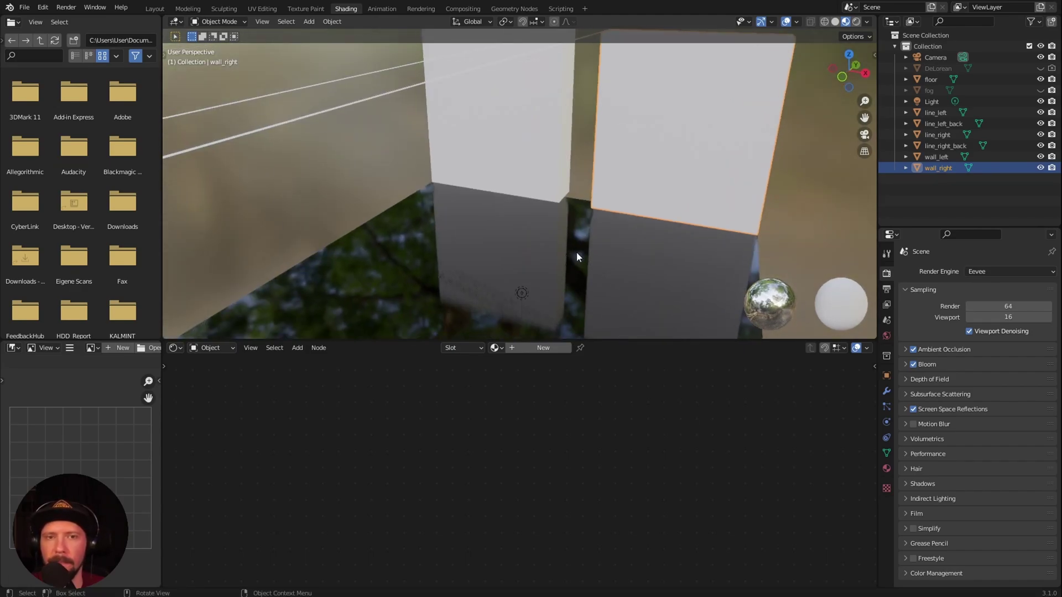
Give line_right a new material named M_neon
left_click(306, 117)
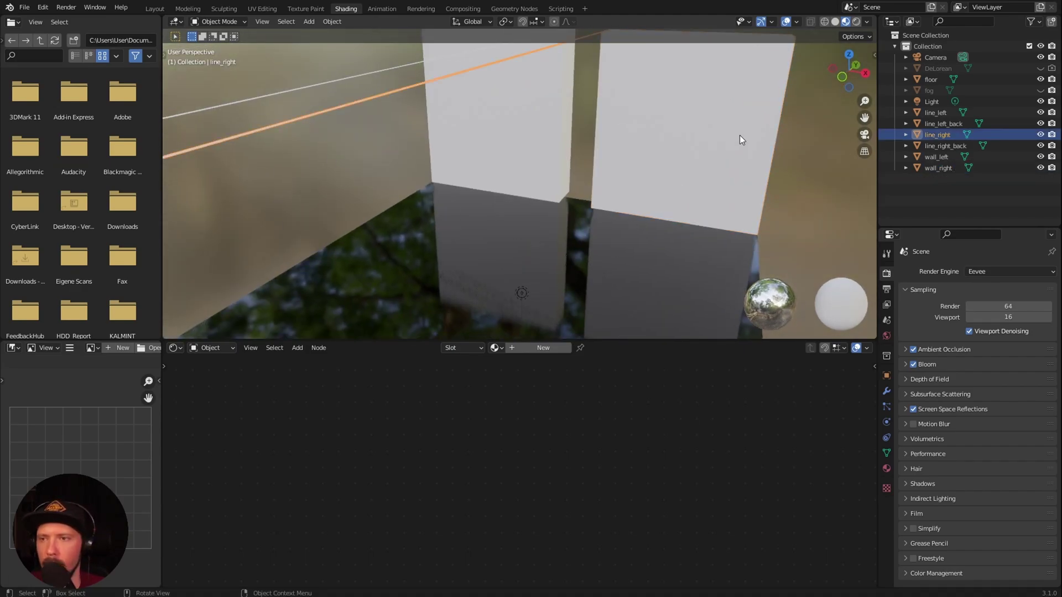
left_click(533, 347)
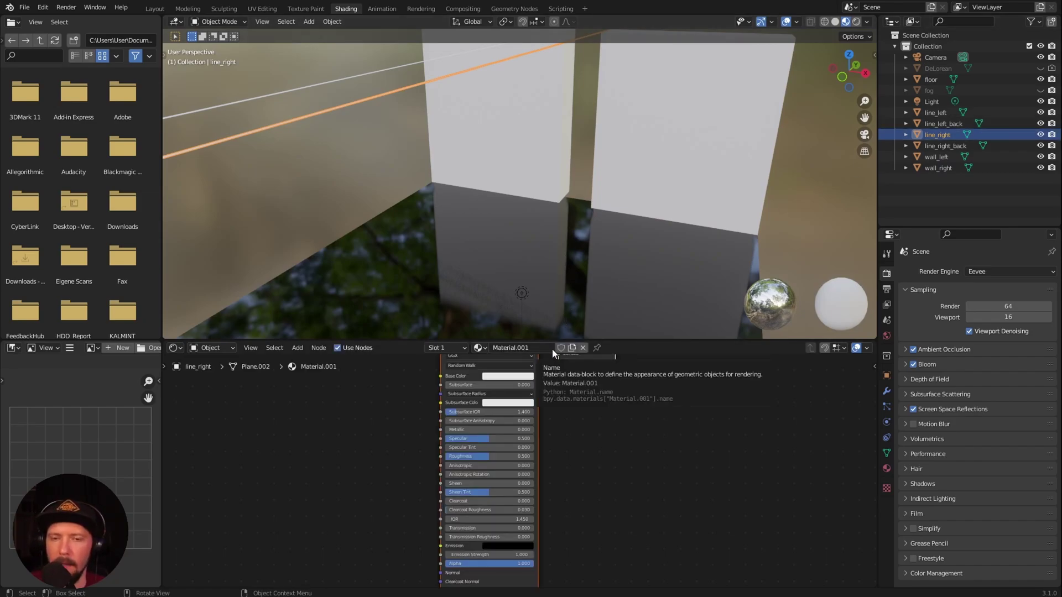
double_click(536, 347)
type("M")
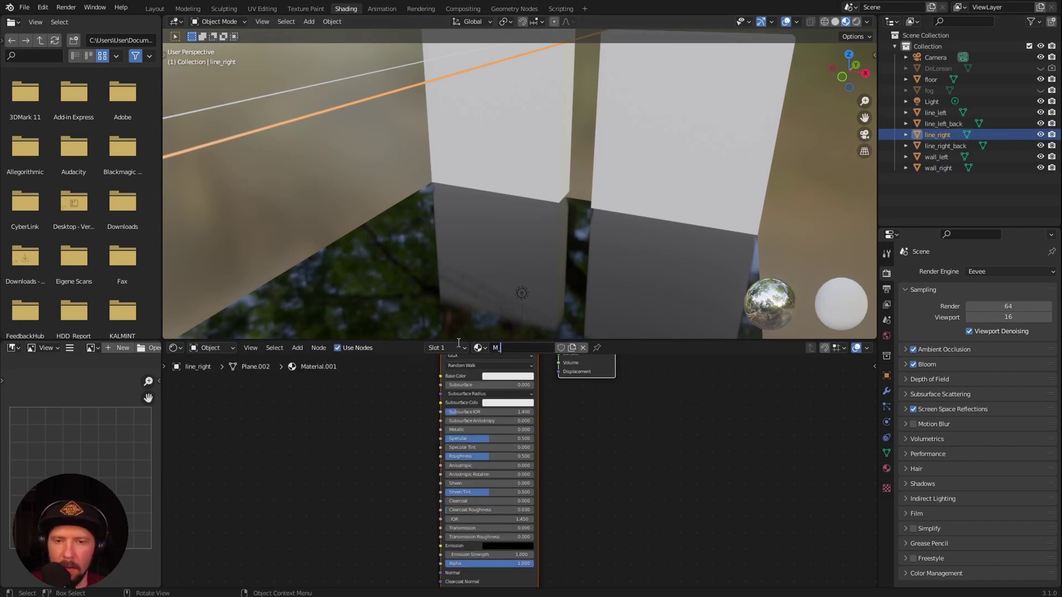
type("_neon")
key("Return")
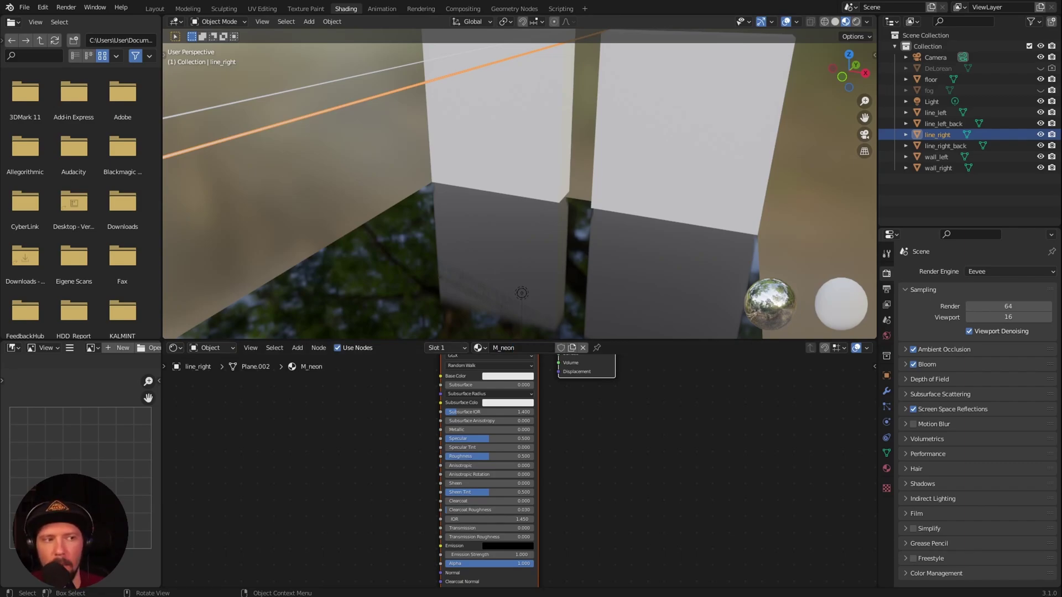
Set the M_neon emission color to hex 0072FF and the emission strength to 20
mouse_move(595, 466)
middle_mouse_down("ctrl")
mouse_move(607, 429)
mouse_move(595, 452)
middle_mouse_up("ctrl")
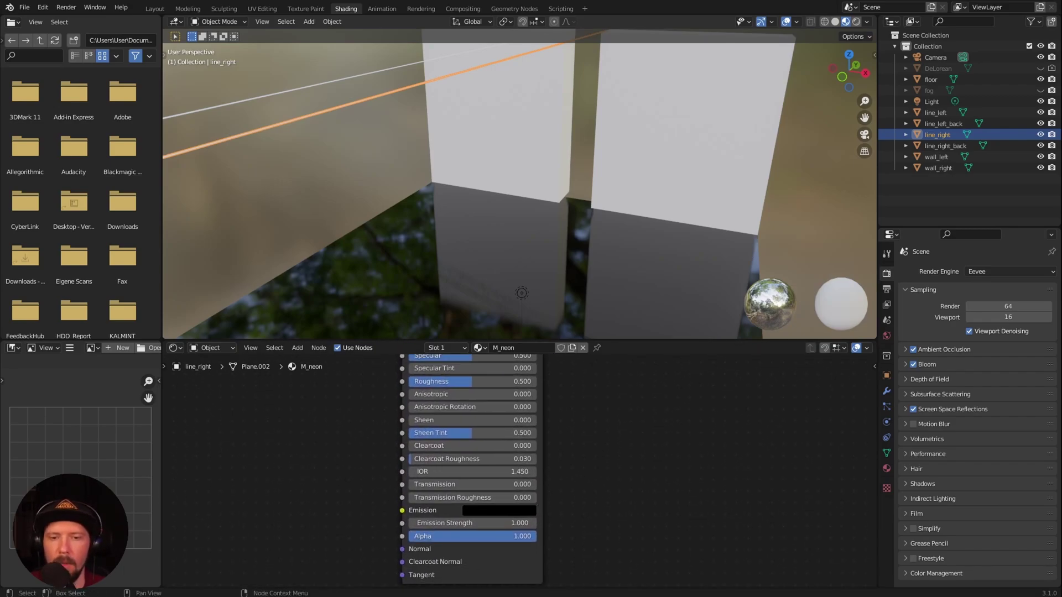
left_click(526, 508)
left_click(513, 458)
type("0072FF")
key("Return")
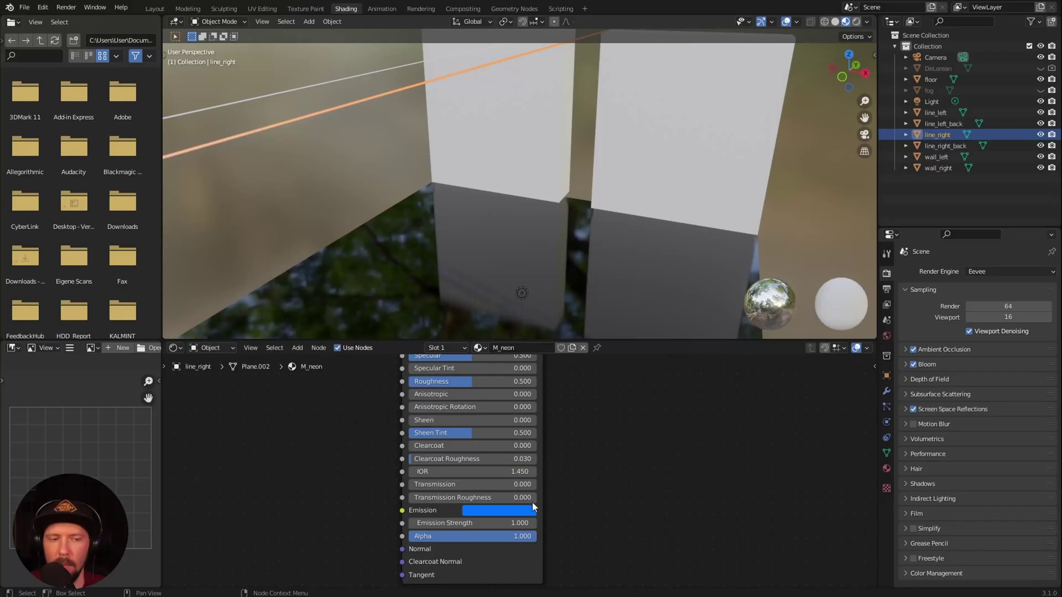
left_click(515, 522)
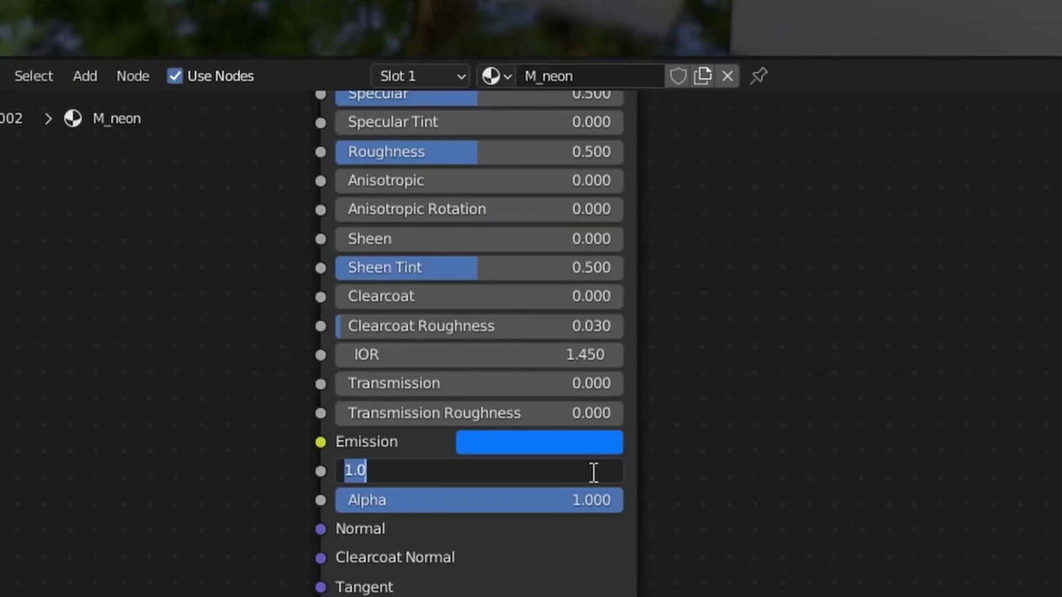
type("20")
key("Return")
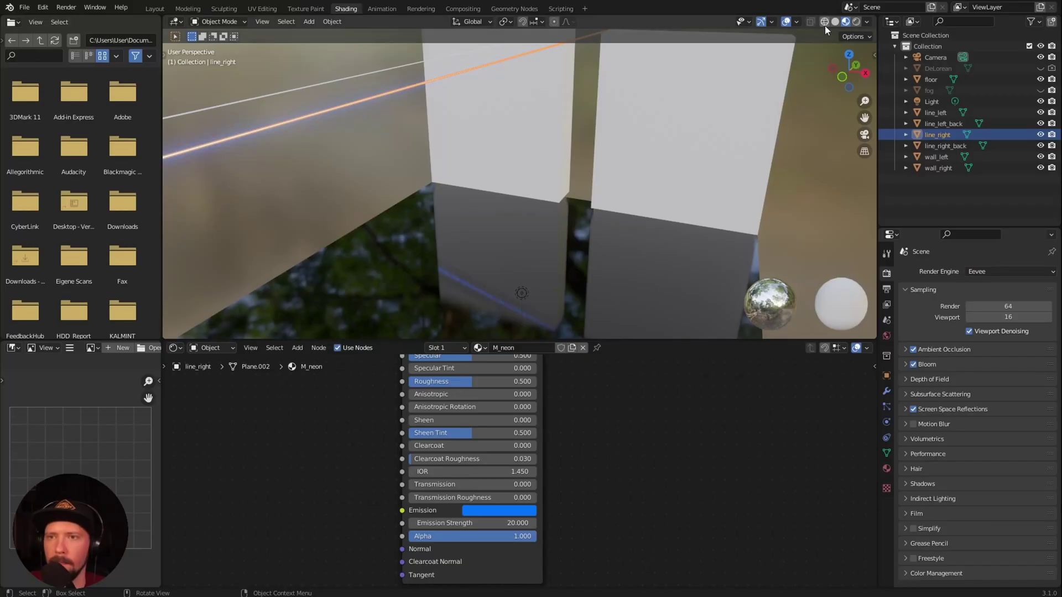
Turn off the viewport overlays and inspect the glowing line and its floor reflection
left_click(786, 22)
middle_click_drag(722, 125, 607, 286)
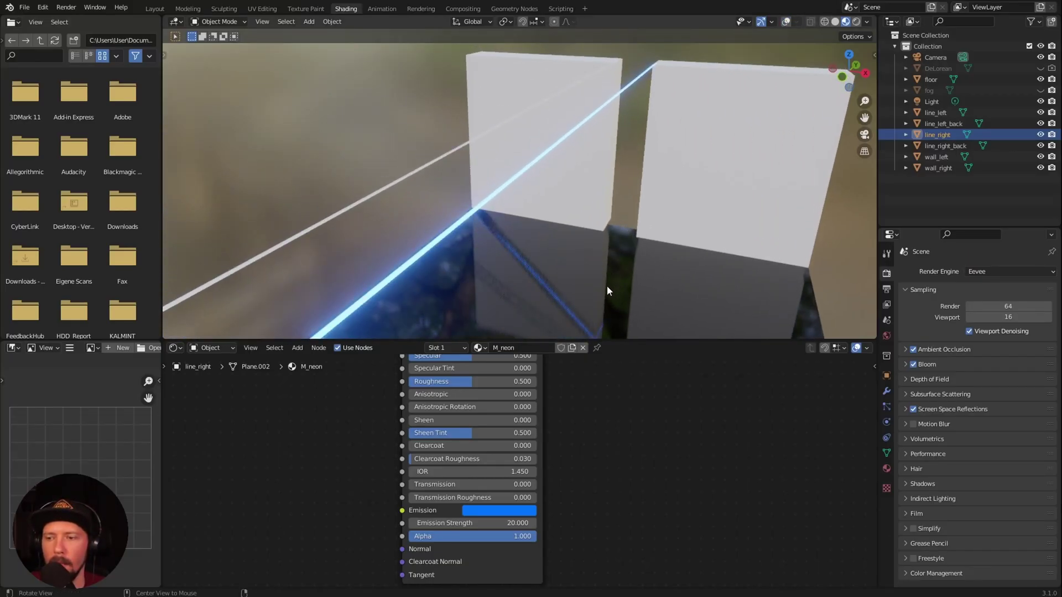
middle_click_drag(519, 219, 585, 253)
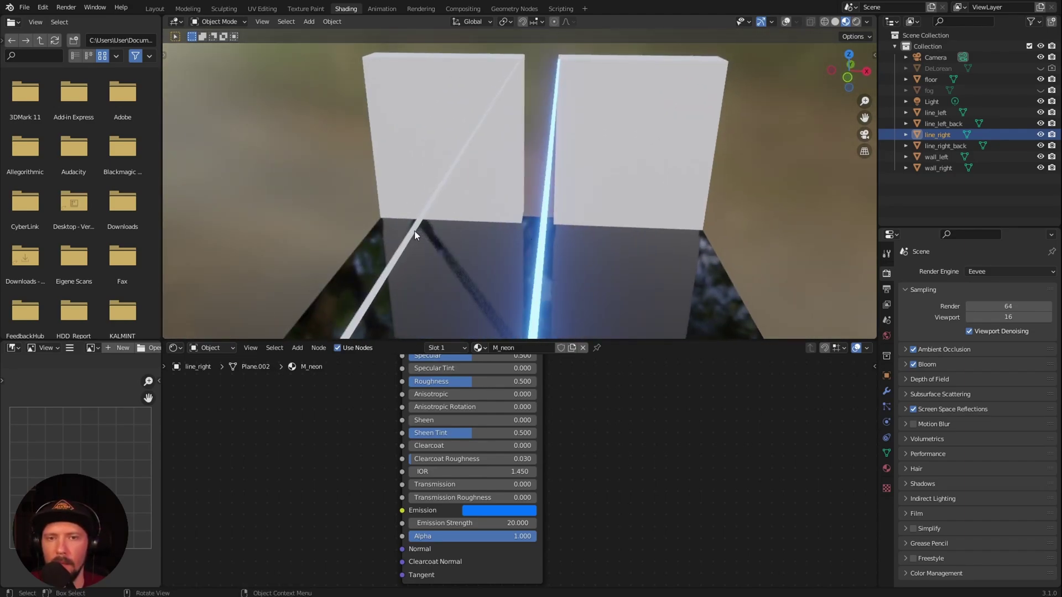
Assign the existing M_neon material to line_left
left_click(417, 230)
left_click(494, 347)
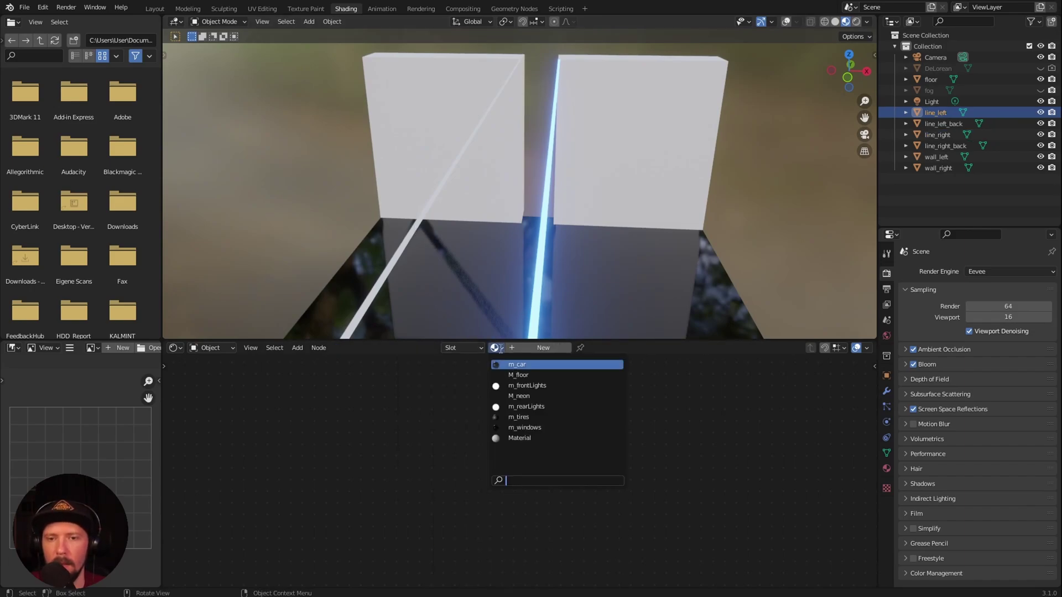
left_click(531, 396)
middle_click_drag(553, 265, 616, 232)
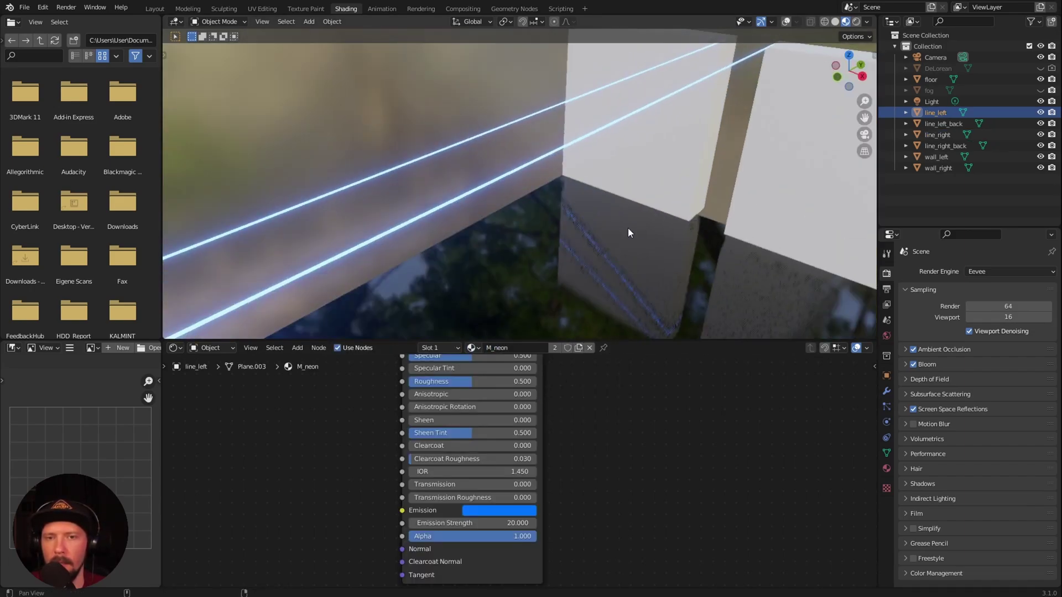
Assign the existing M_neon material to line_right_back and line_left_back
left_click(697, 216)
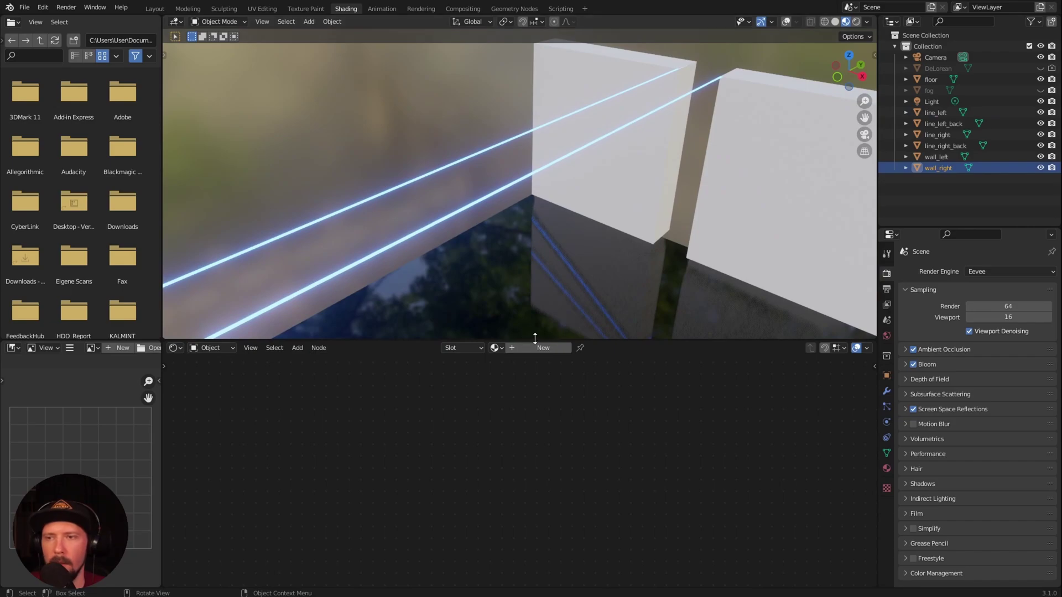
left_click(700, 195)
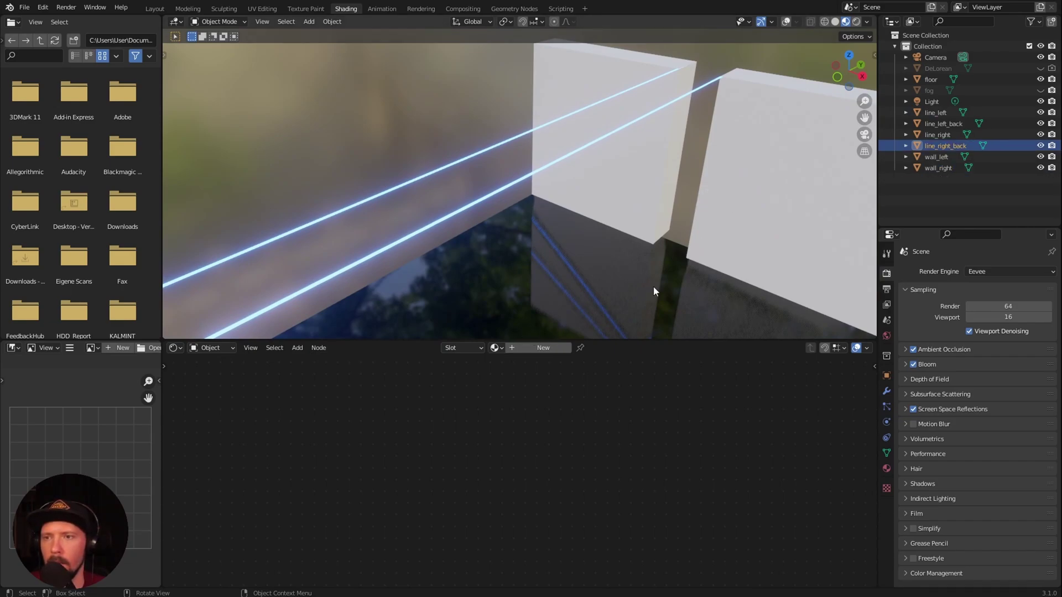
left_click(676, 187)
left_click(495, 348)
left_click(550, 395)
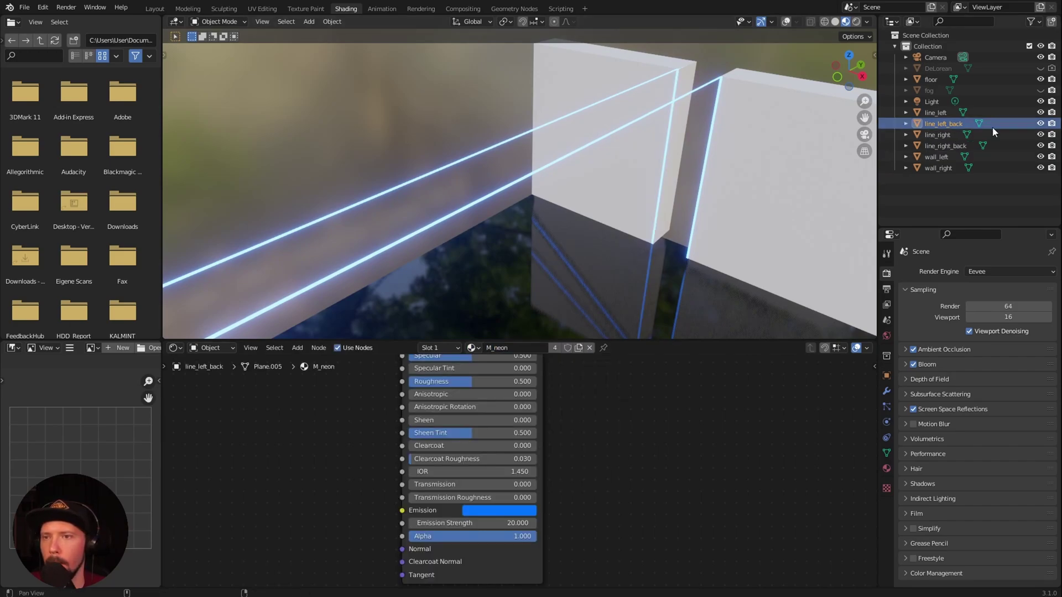
Move line_left, line_left_back, line_right and line_right_back into a new collection named Line
middle_click_drag(829, 177, 778, 186)
left_click(936, 113)
left_click(950, 144, "shift")
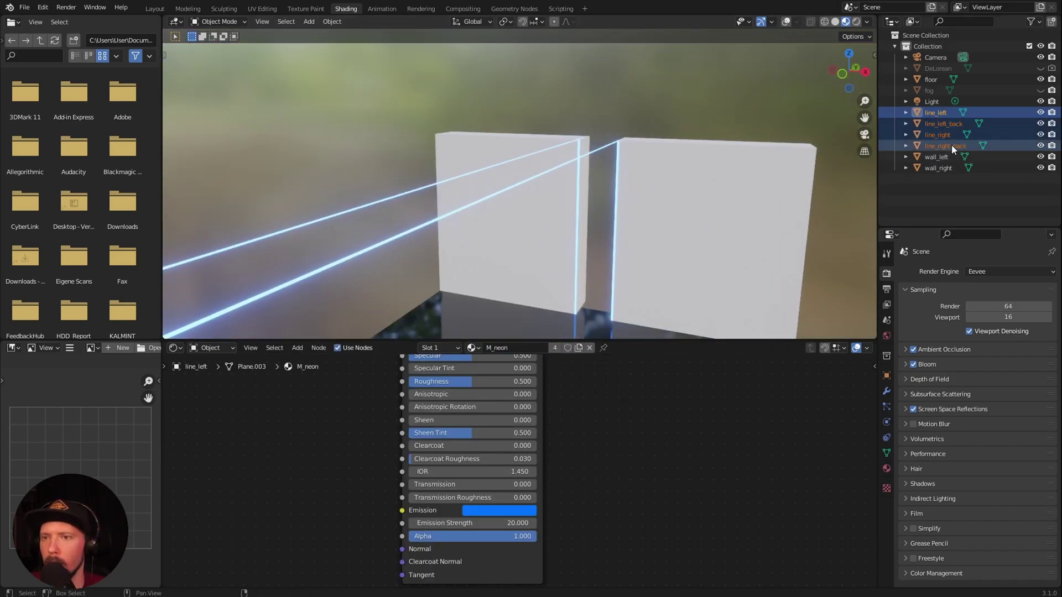
key("m")
left_click(949, 142)
type("Line")
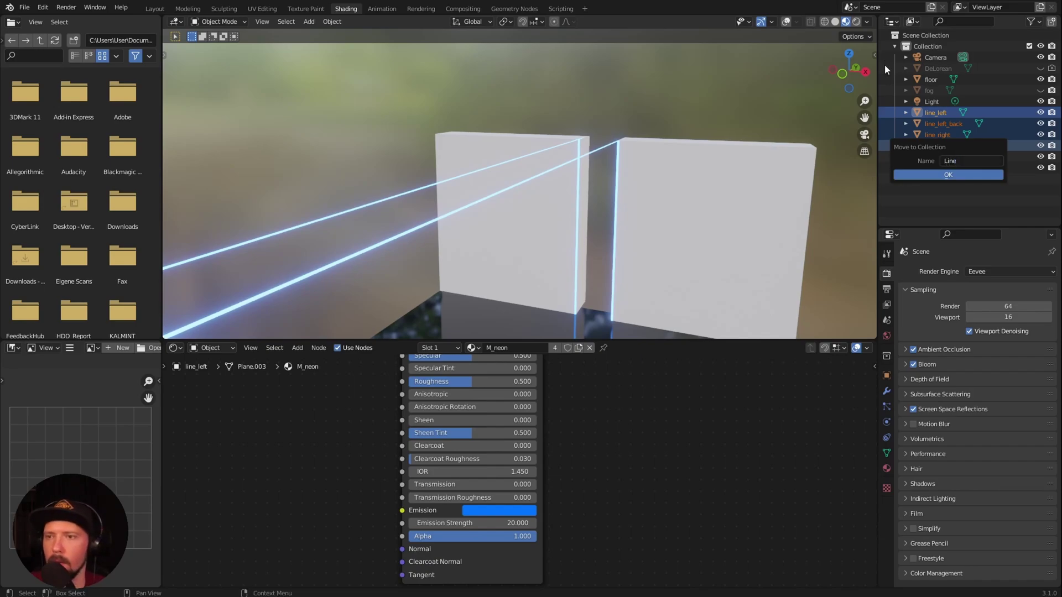
key("Return")
Look through the camera and set its location to X 0 m, Y -4.45 m and Z 1.13 m
scroll(702, 201, "down", 5)
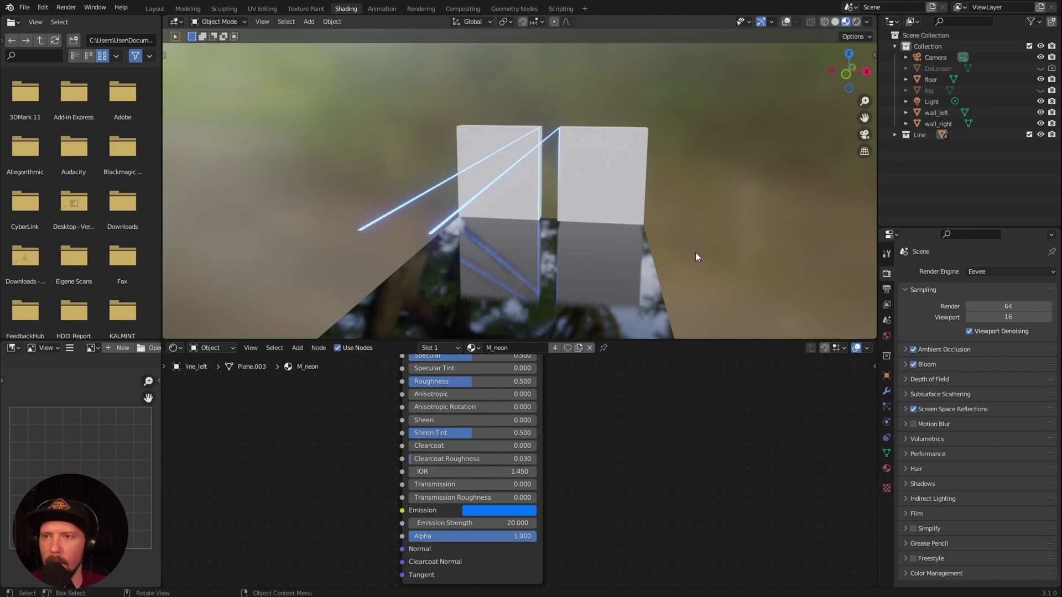
key("KP_0")
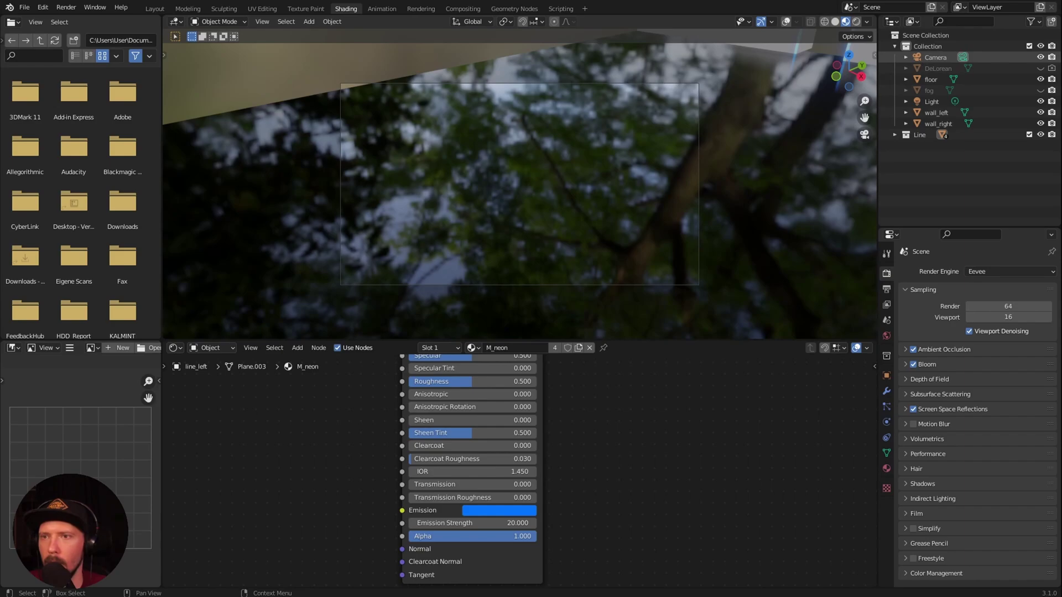
left_click(930, 57)
key("n")
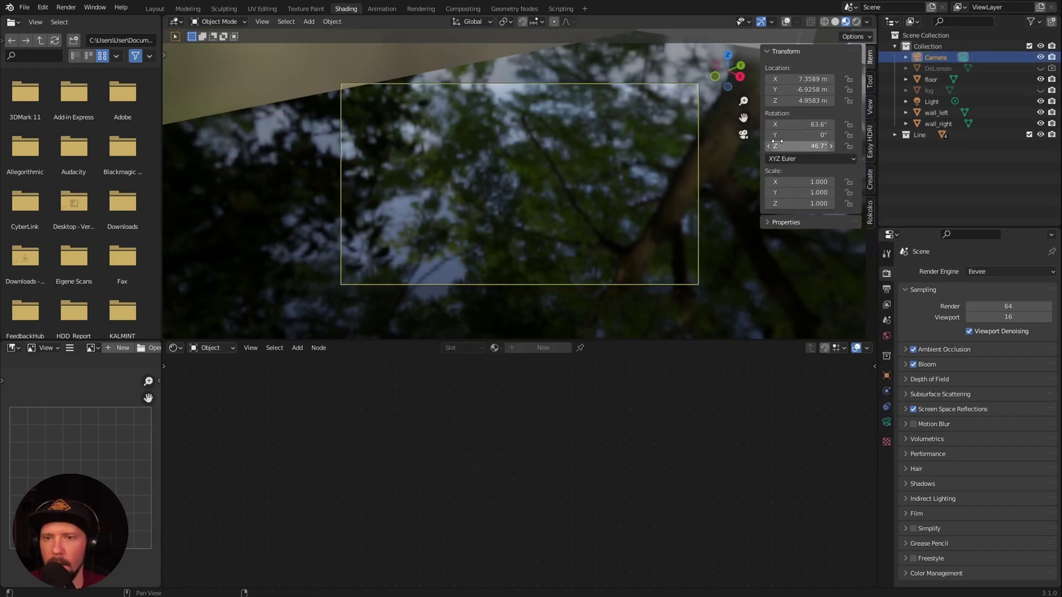
left_click(812, 79)
type("0")
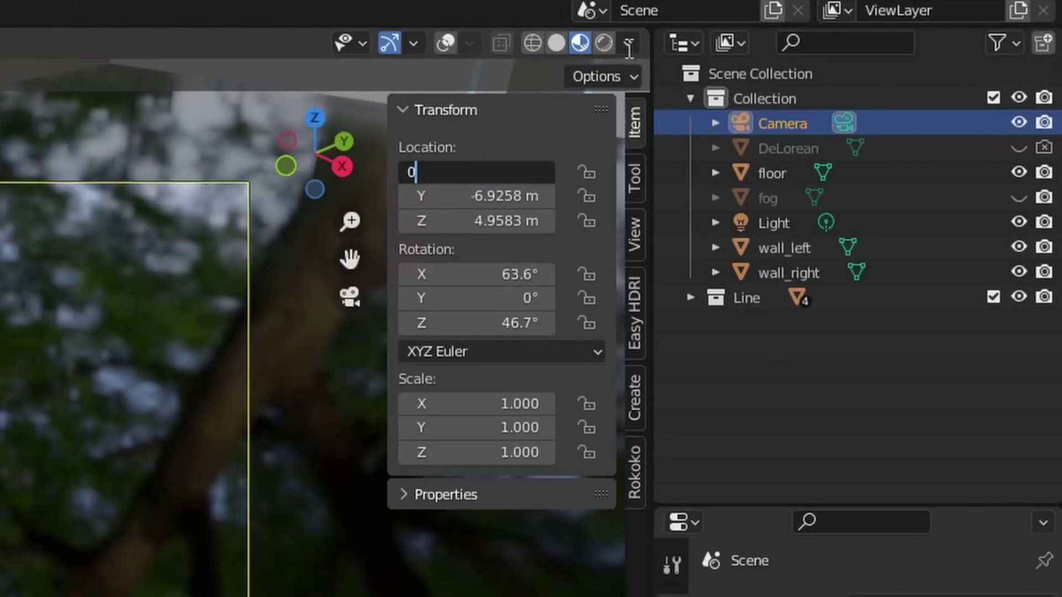
key("Tab")
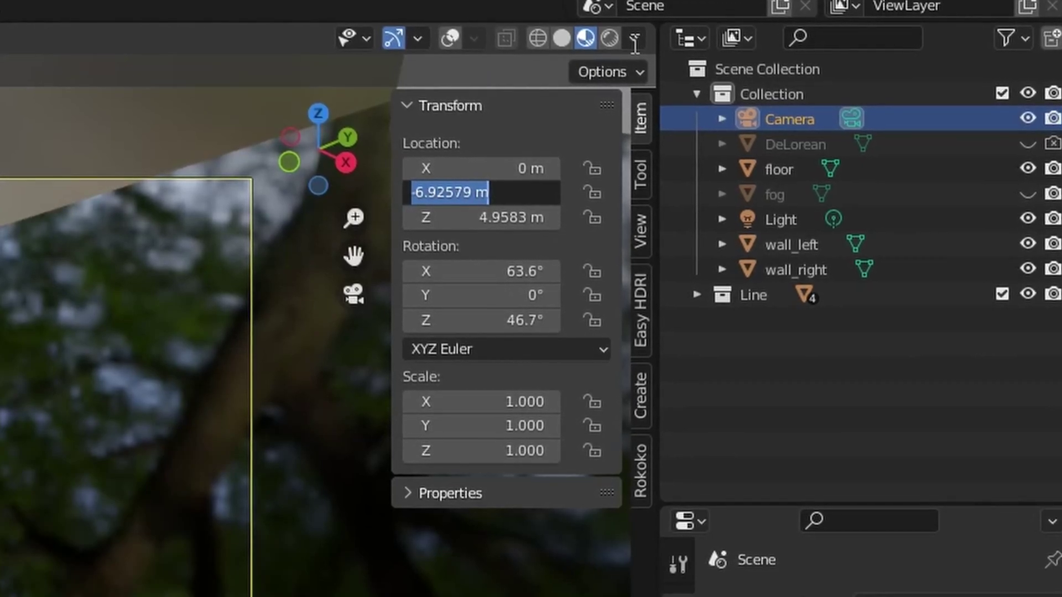
type("-4.")
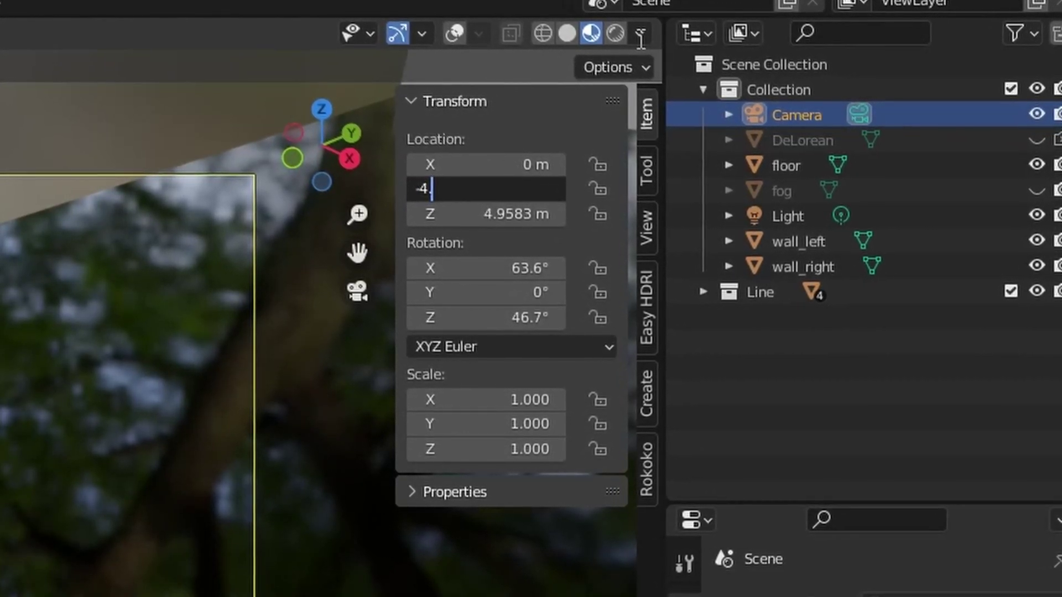
type("45")
key("Tab")
type("1")
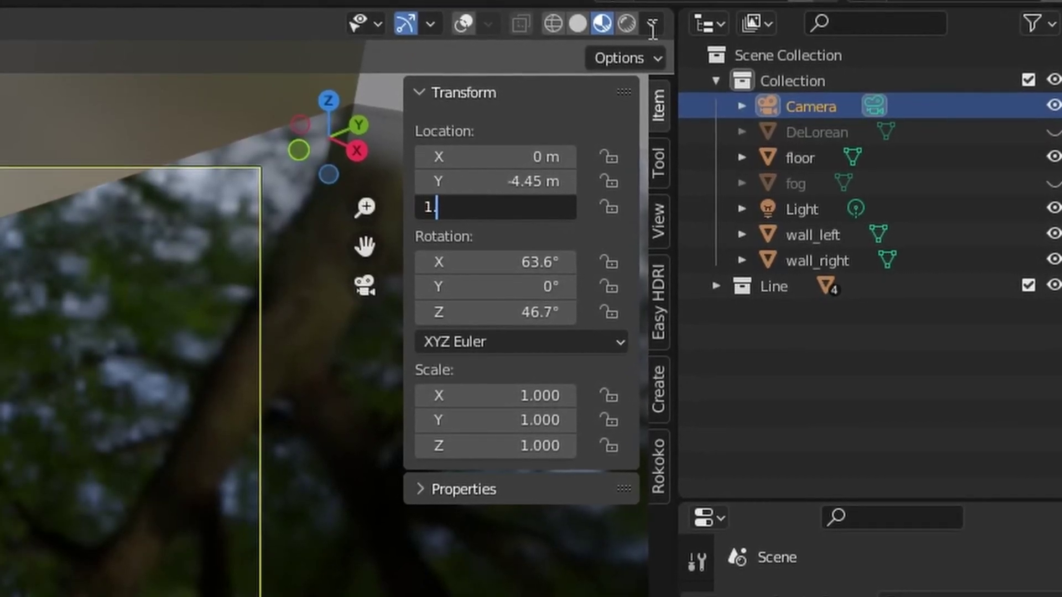
type(".13")
key("Return")
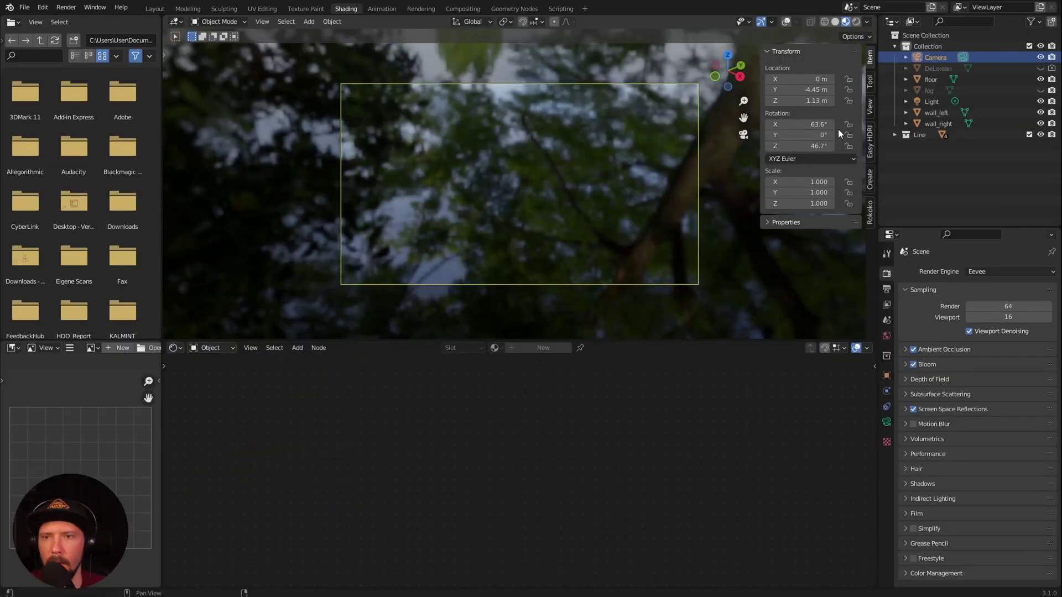
Set the camera rotation to X 90°, Y 0° and Z 0°
left_click(523, 258)
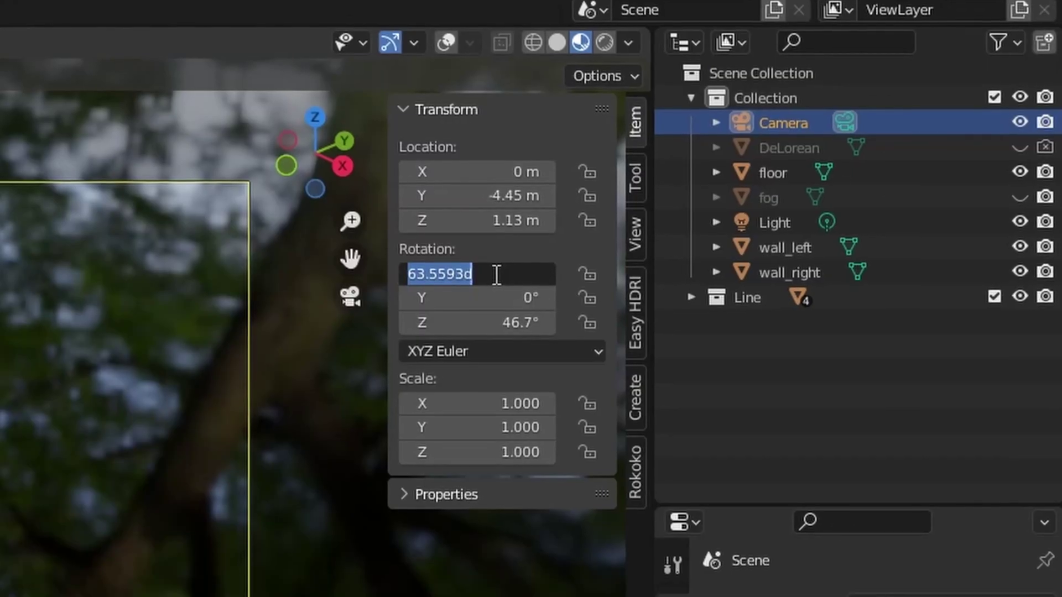
type("90")
key("Tab")
type("0")
key("Tab")
type("0")
key("Return")
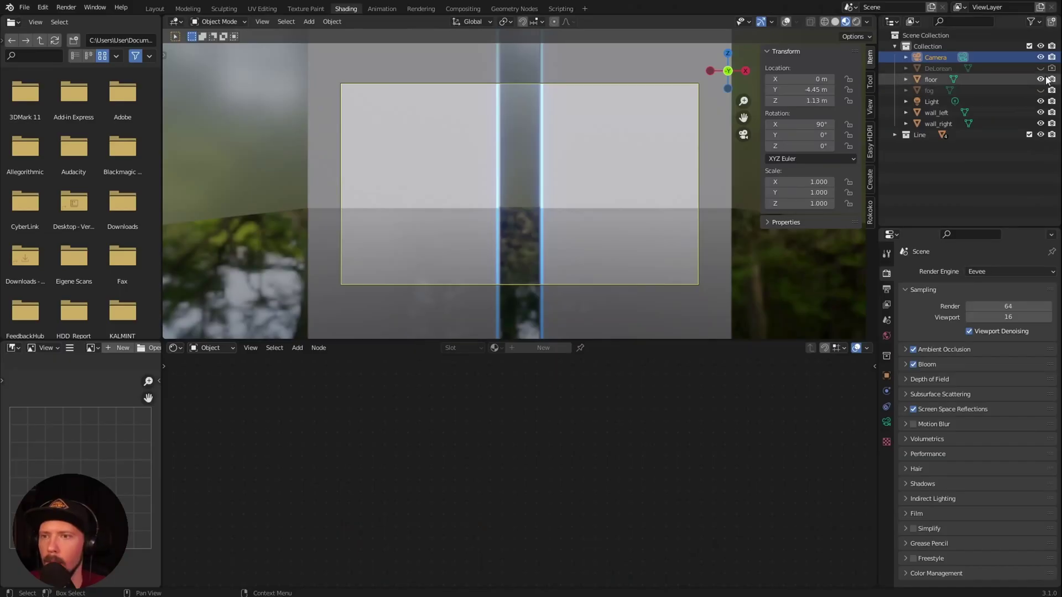
Unhide the DeLorean in the viewport and set the camera's focal length to 19 mm
left_click(1040, 68)
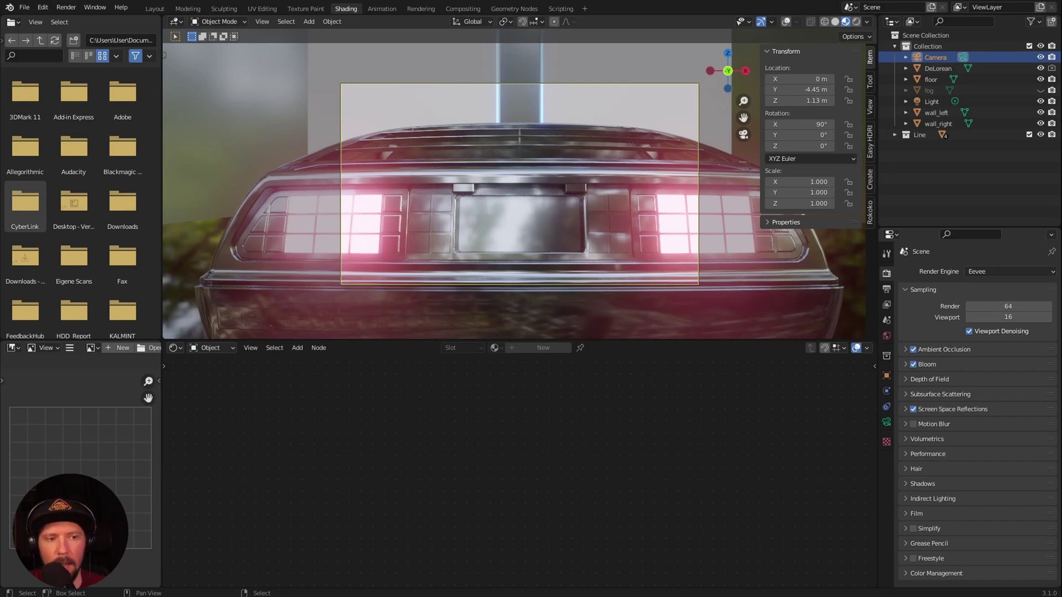
left_click(886, 422)
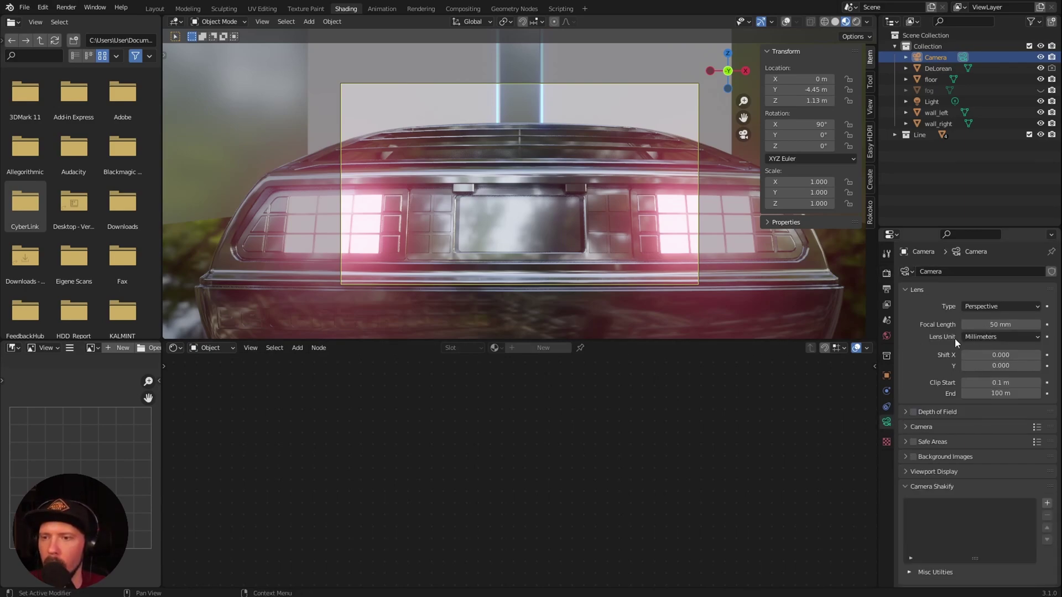
left_click(1005, 325)
type("19")
key("Return")
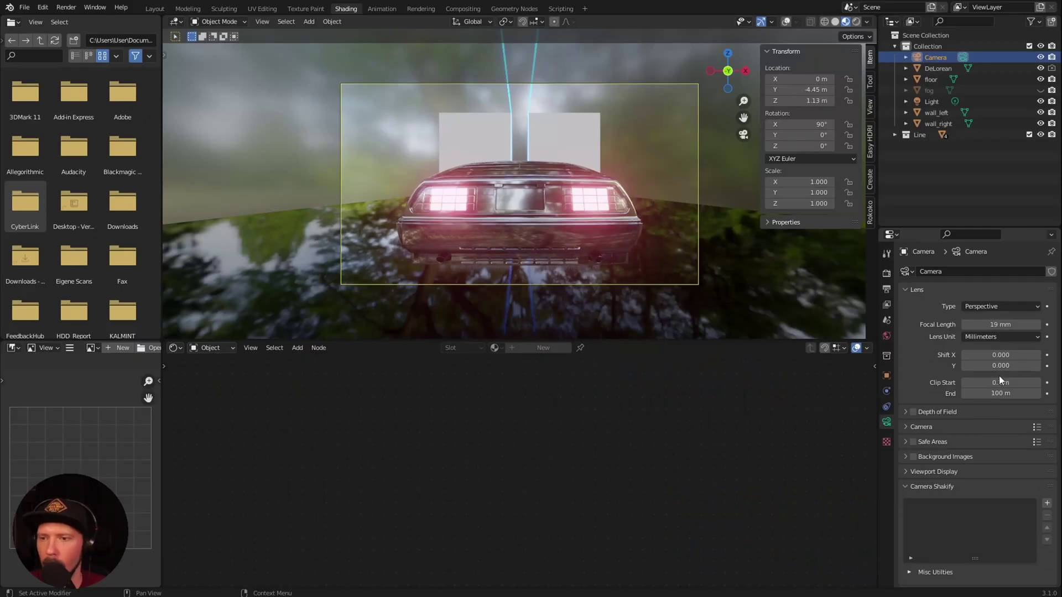
Set the camera lens Shift Y to 0.06
left_click(917, 446)
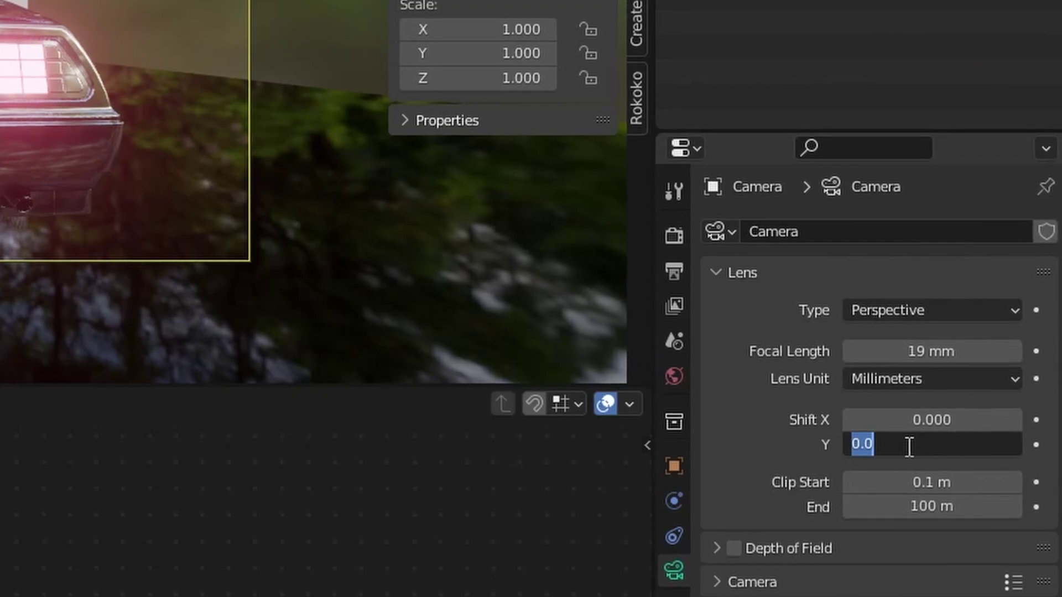
key("BackSpace")
type(".0")
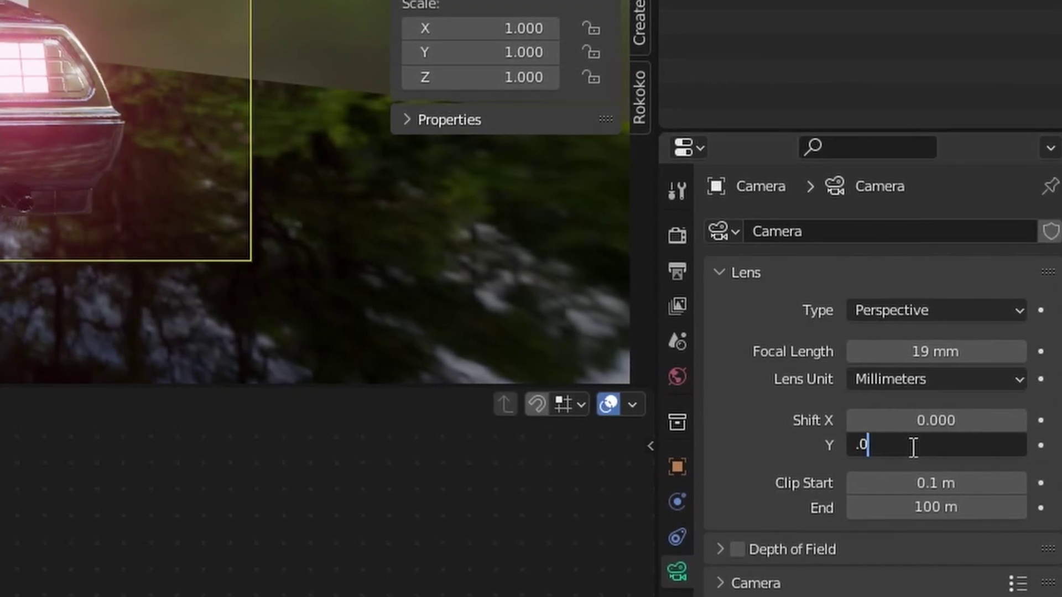
type("6")
key("Return")
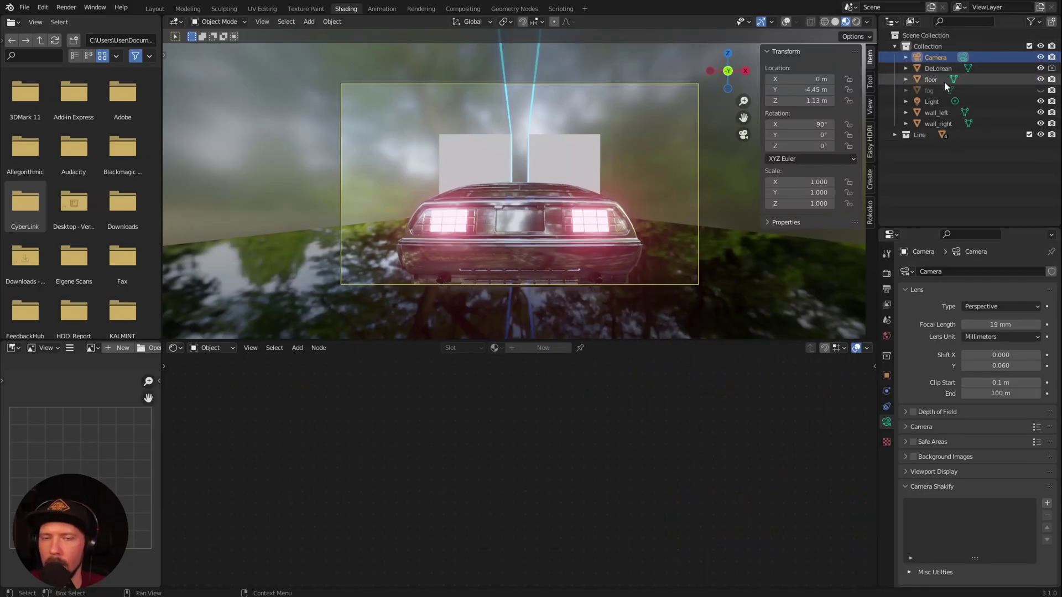
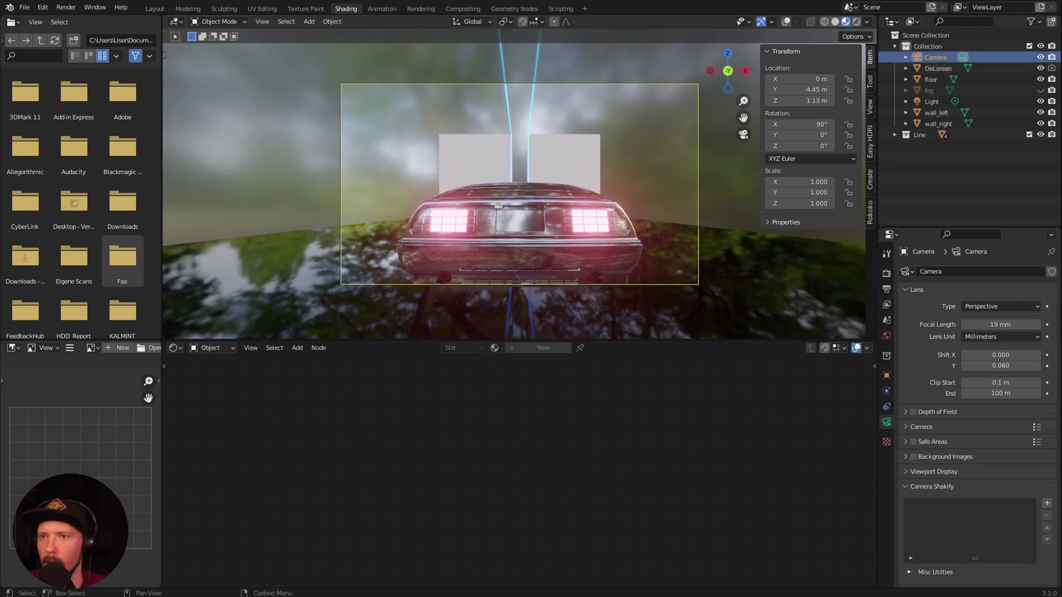
Set the DeLorean's Y location to 6.08 m
left_click(936, 68)
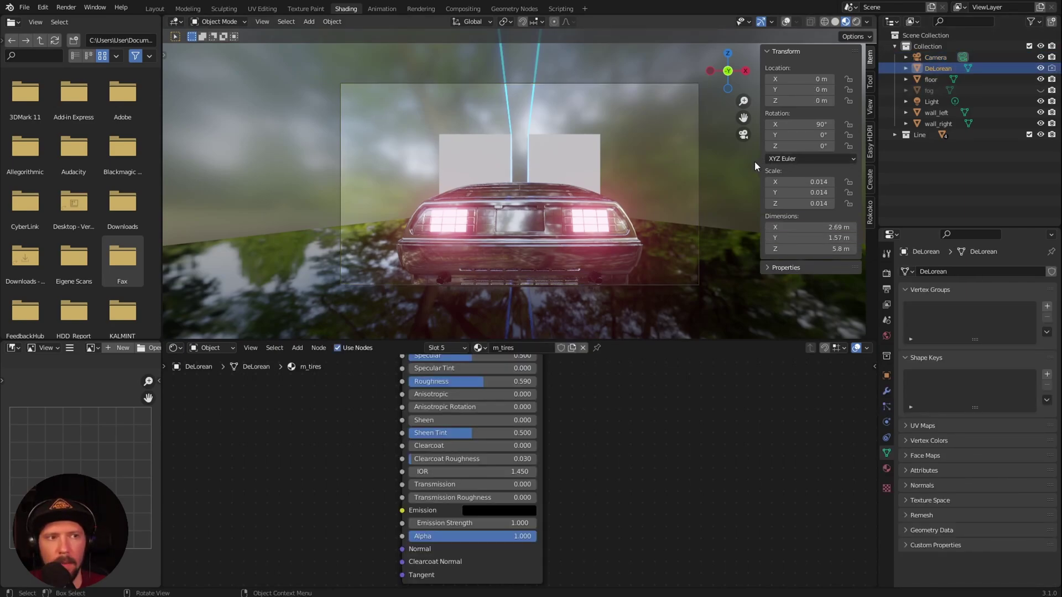
left_click(819, 90)
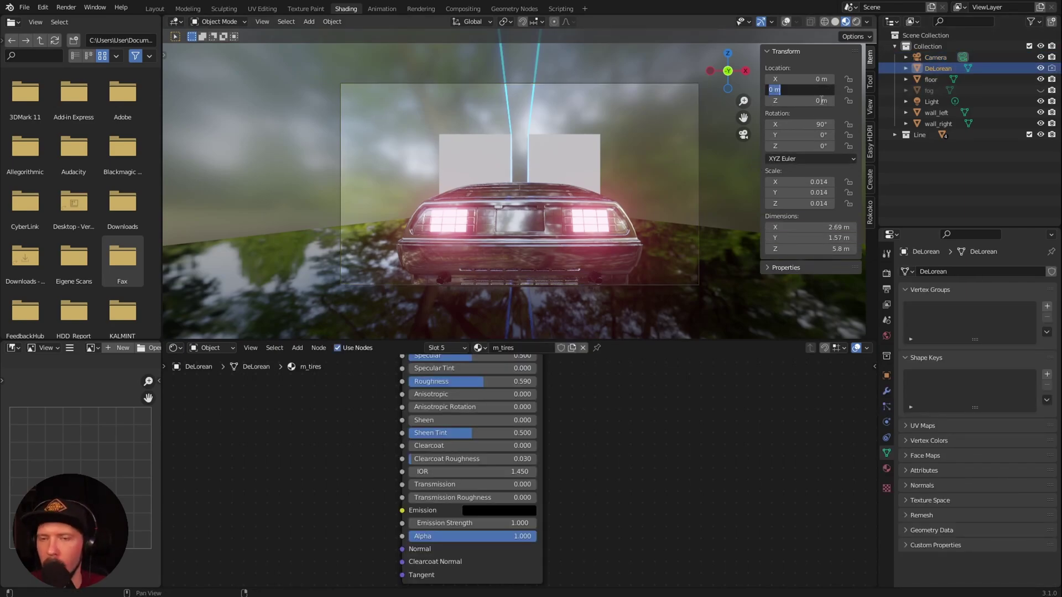
type("6.")
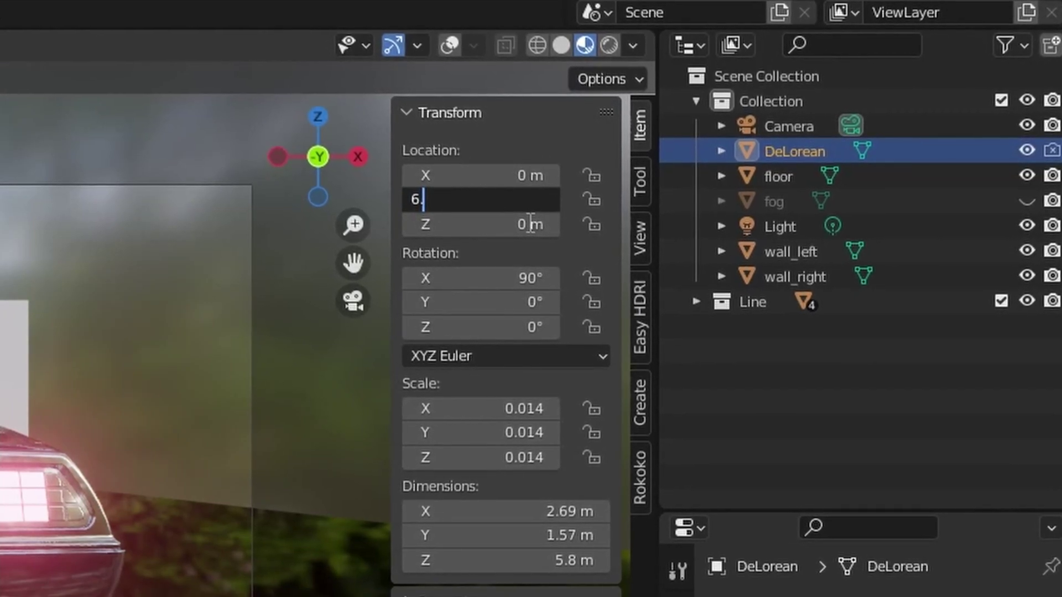
type("08")
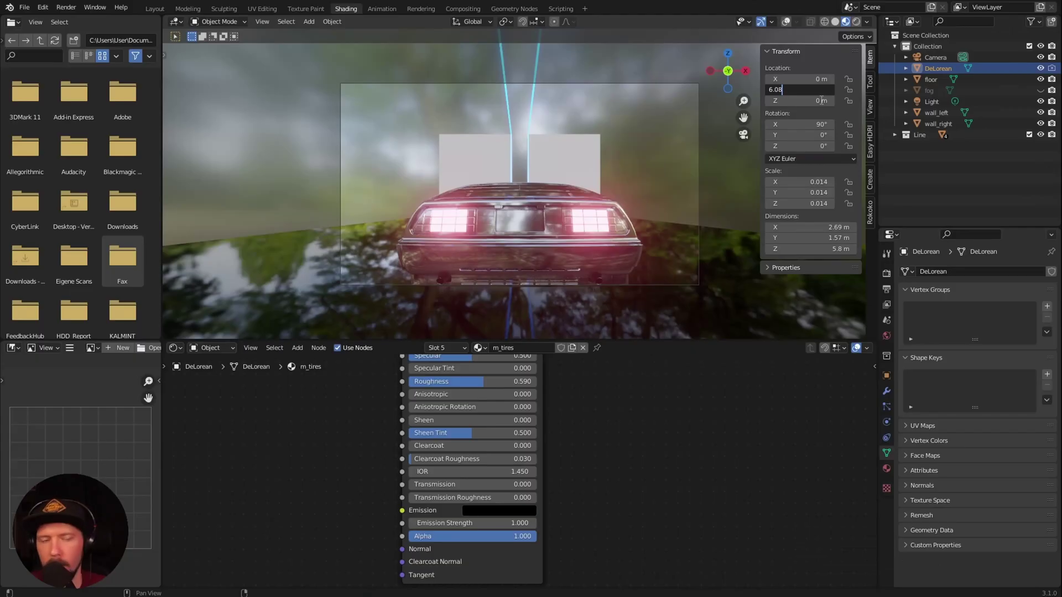
key("Return")
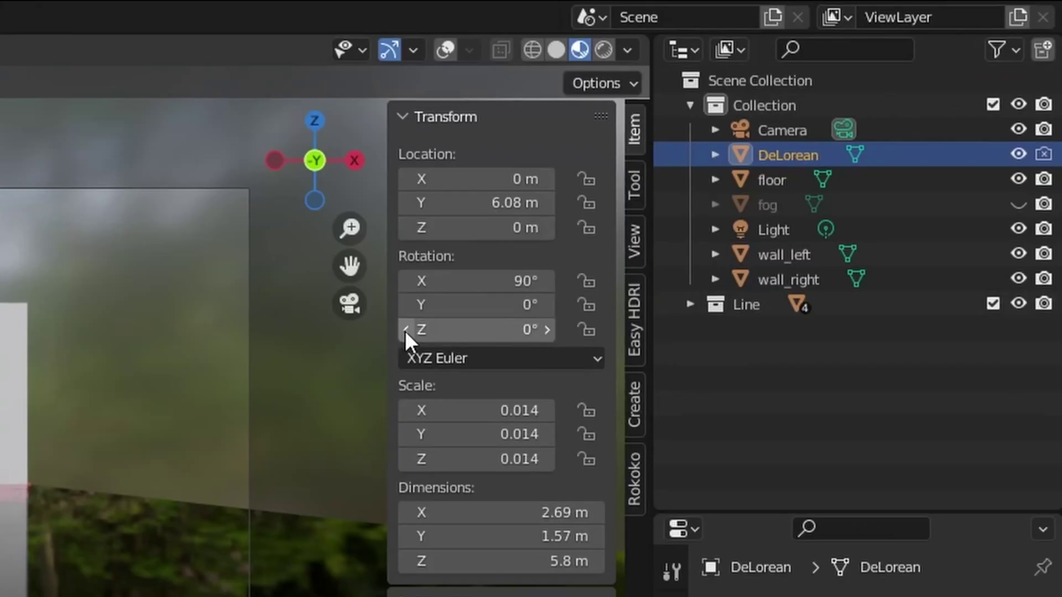
Set the DeLorean's Z rotation to -45°
left_click(498, 328)
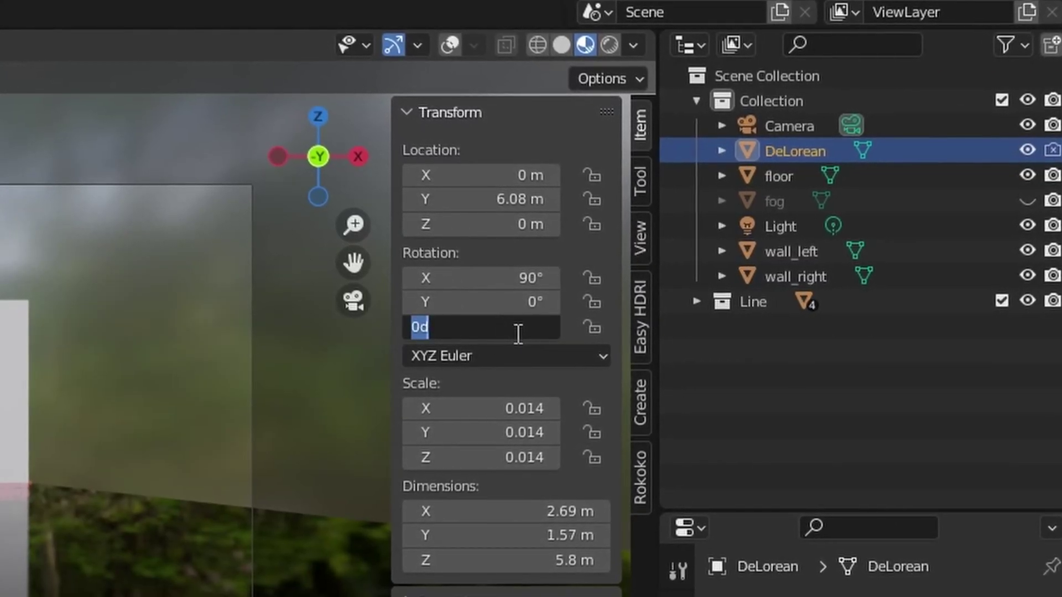
key("BackSpace")
type("-45")
key("Return")
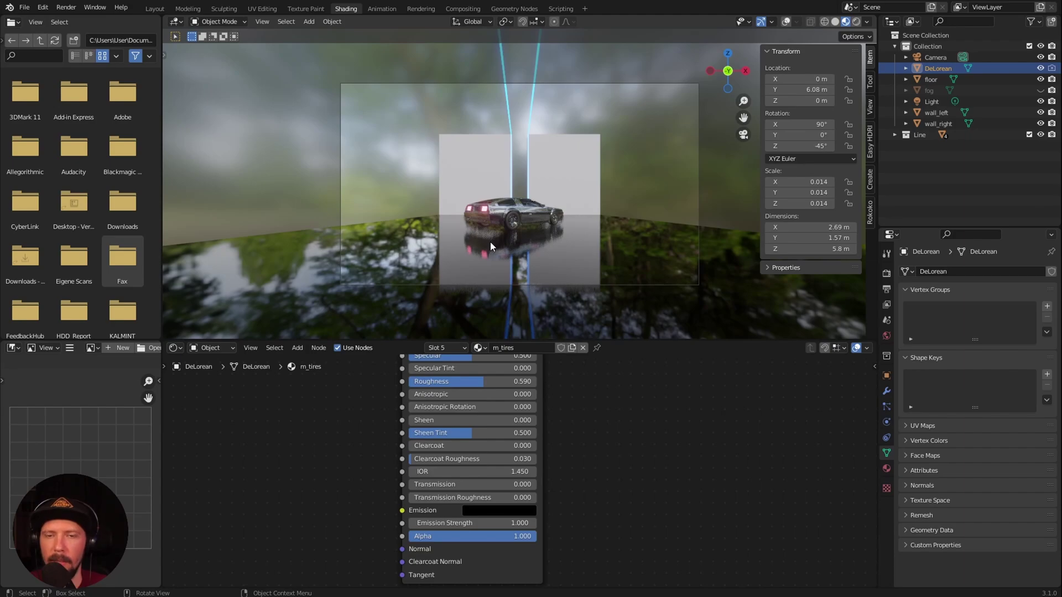
Unhide the fog cube and give it a new material named m_fog
left_click(1040, 90)
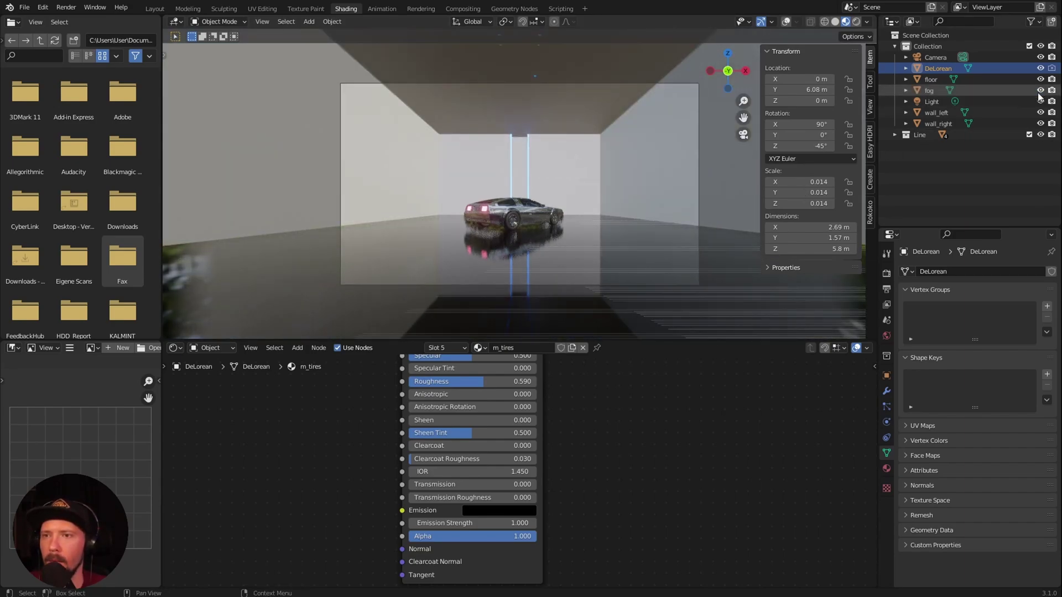
left_click(997, 88)
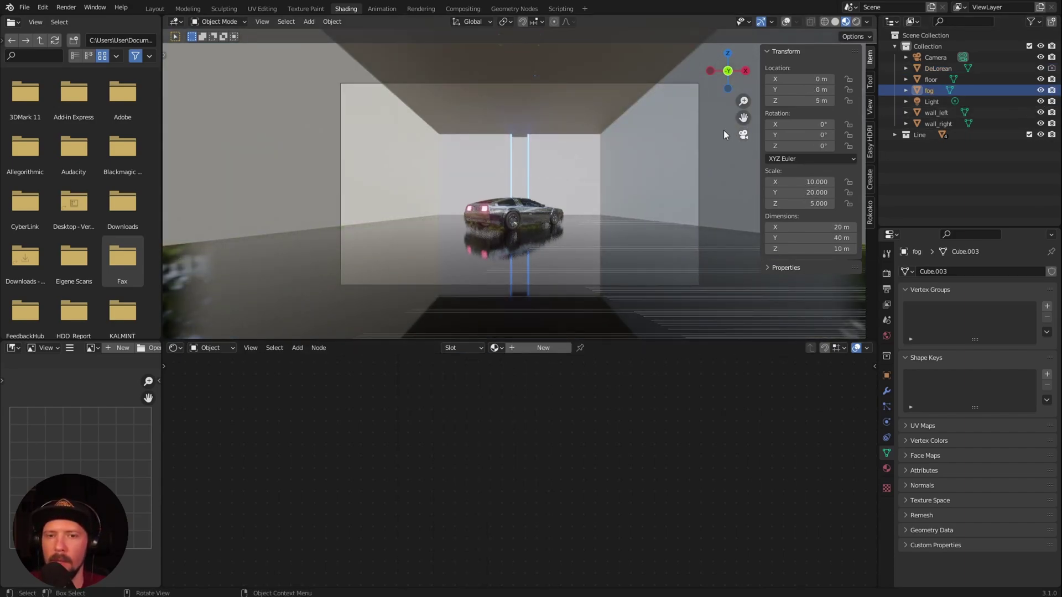
left_click(546, 347)
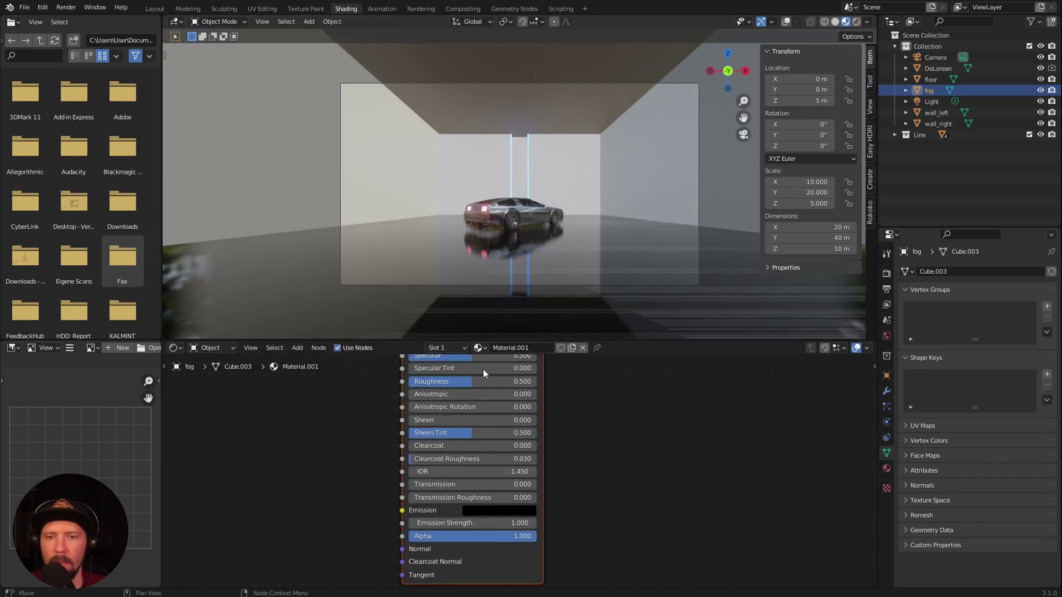
left_click(538, 347)
type("m")
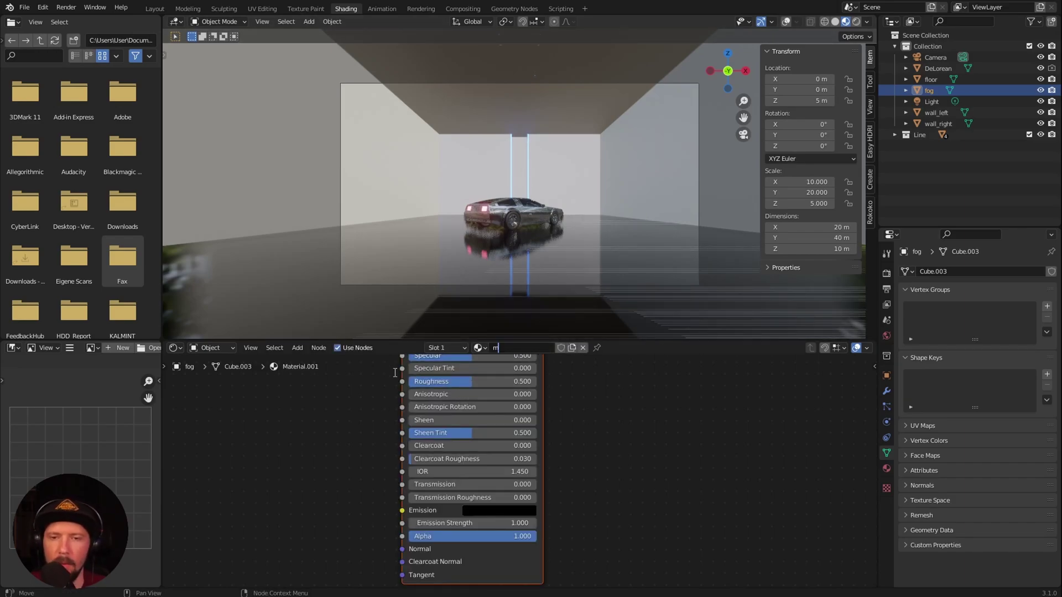
type("_fog")
key("Return")
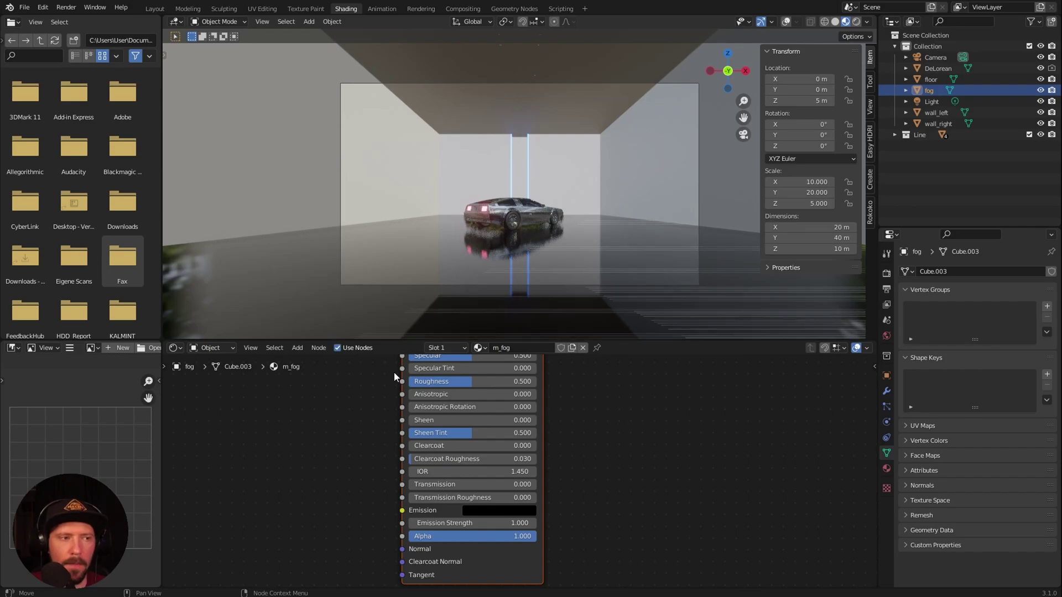
middle_click_drag(393, 371, 554, 421)
scroll(555, 420, "down", 2)
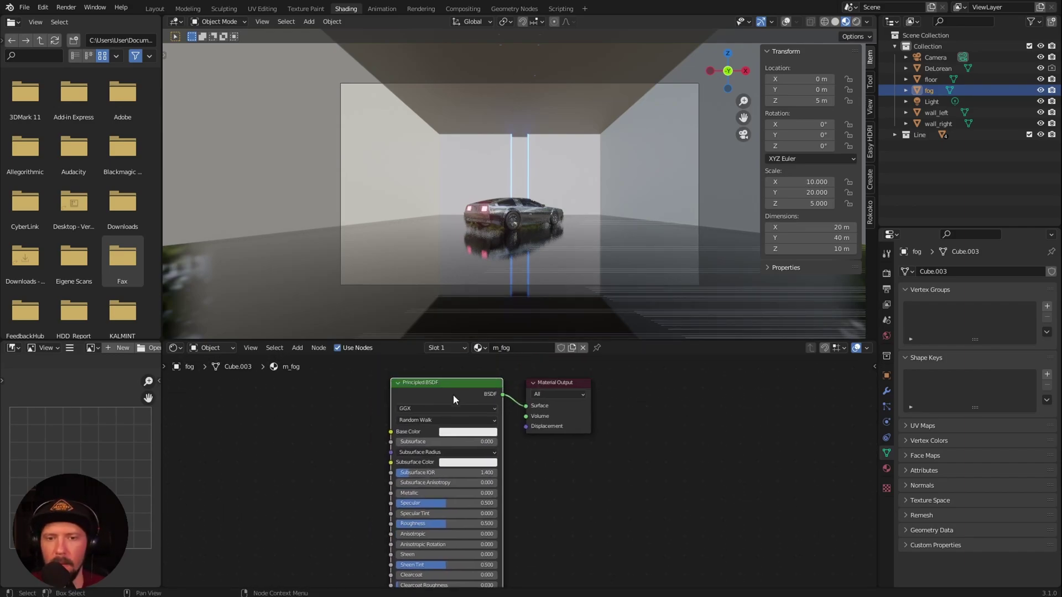
Delete the Principled BSDF node from the m_fog material
key("x")
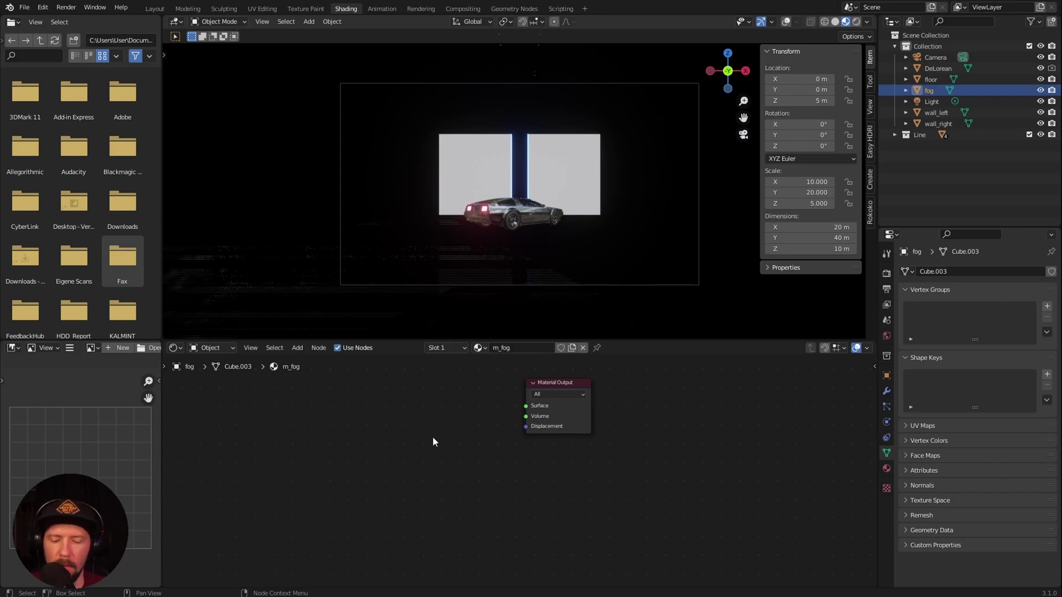
key("shift+a")
left_click(416, 443)
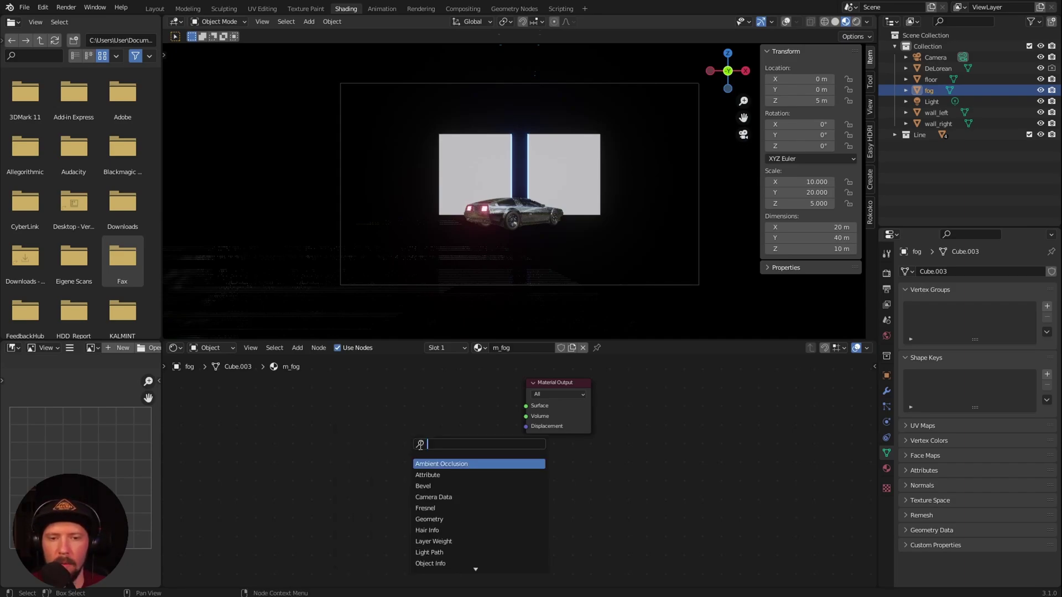
key("Escape")
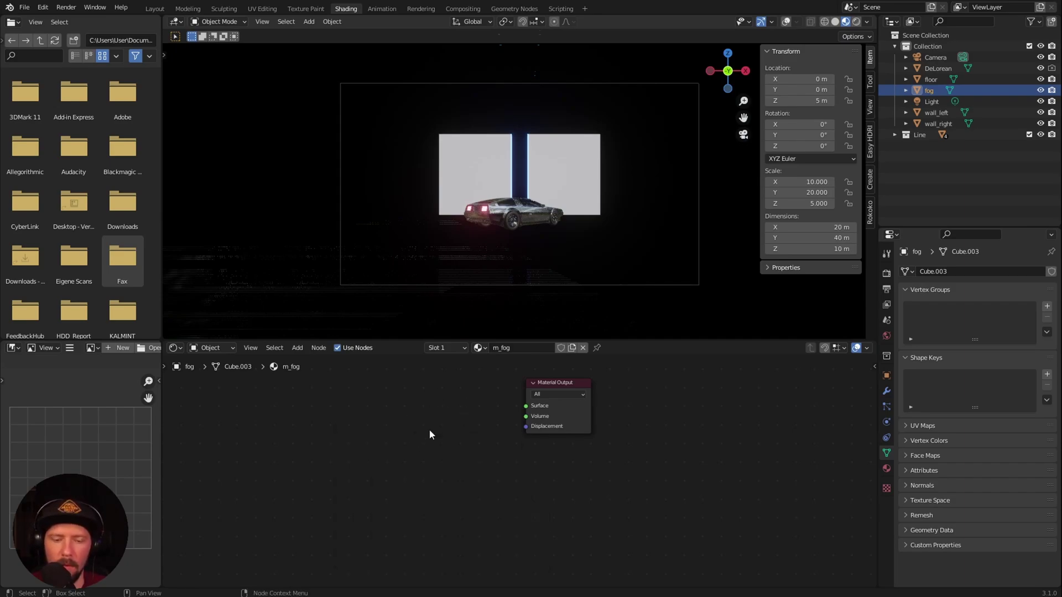
Add a Volume Scatter node to m_fog and connect it to the Material Output's Volume input
key("shift+a")
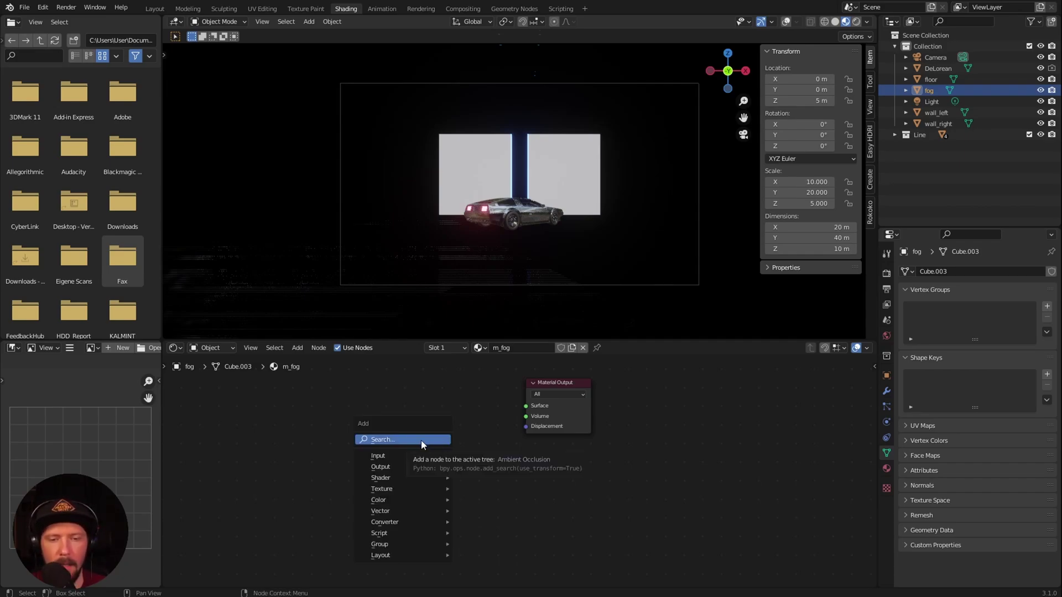
left_click(423, 438)
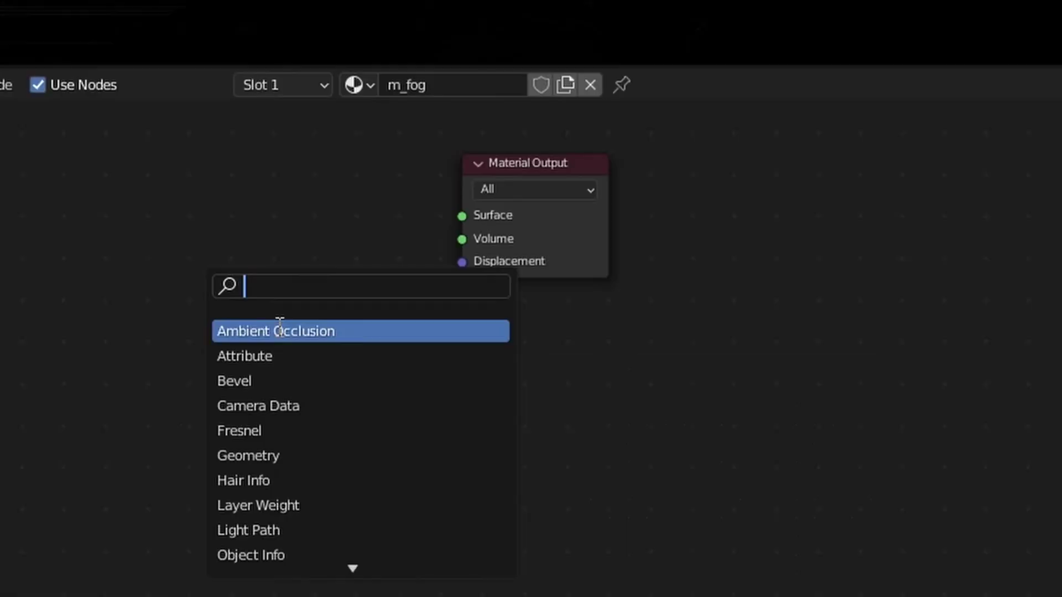
type("volu")
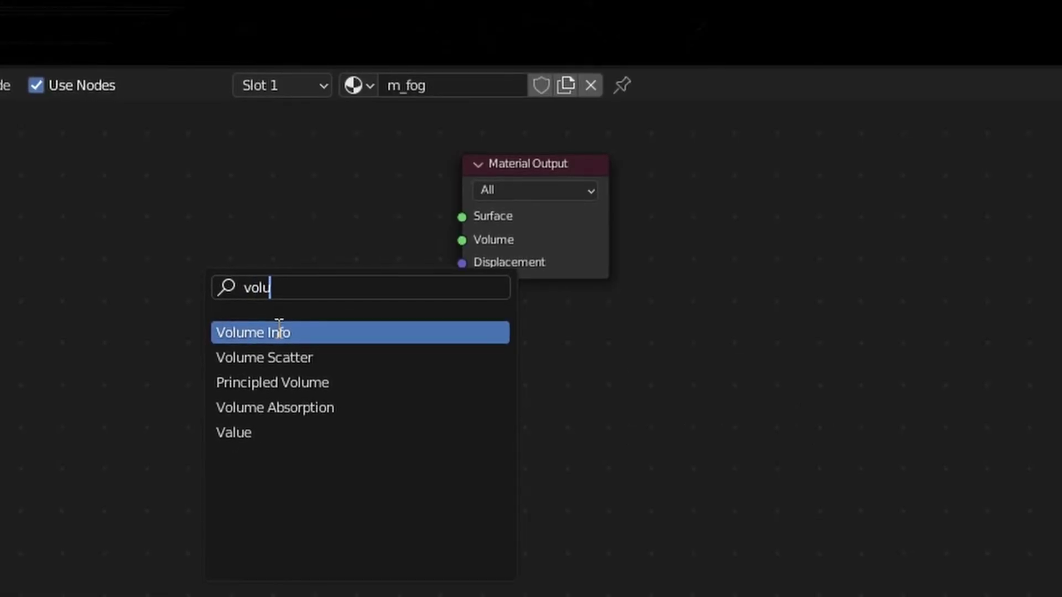
key("Down")
key("Return")
left_click(279, 341)
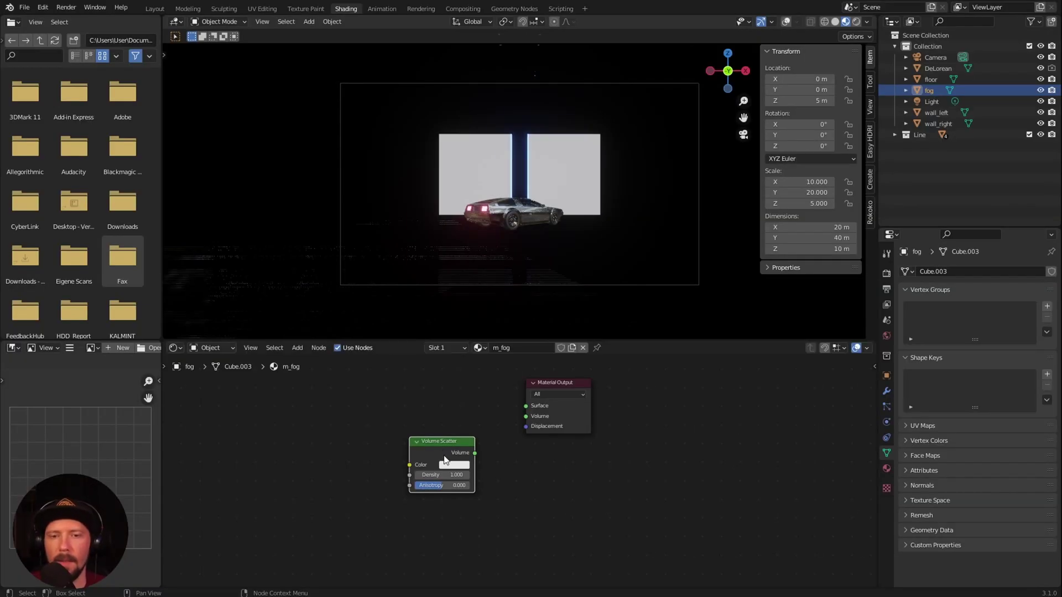
left_click_drag(449, 438, 428, 401)
left_click_drag(454, 415, 520, 433)
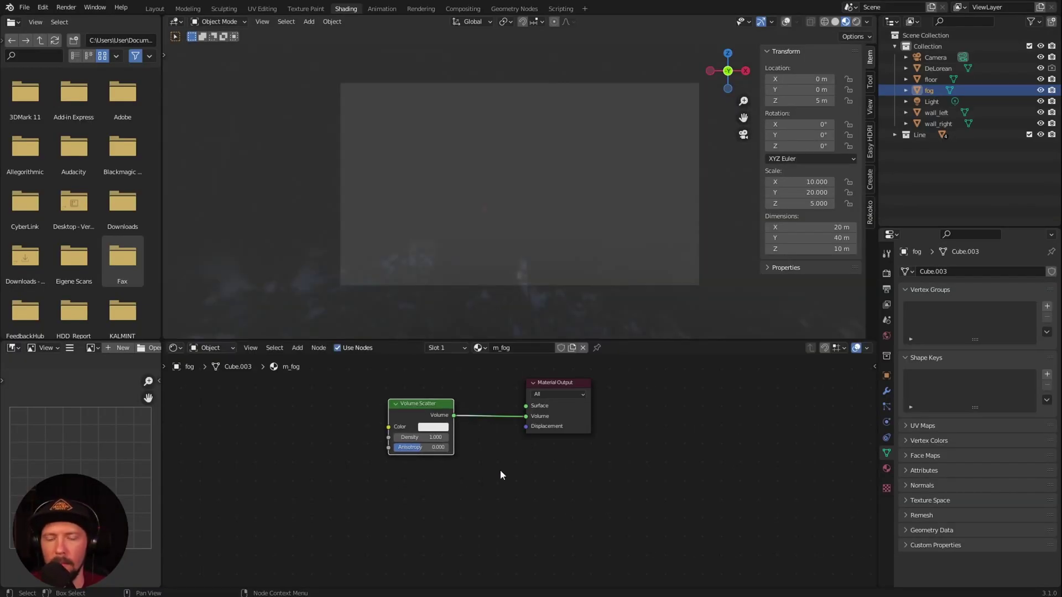
Darken the Volume Scatter color to a mid grey and set its Density to 0.1
left_click(433, 426)
left_click_drag(663, 235, 658, 286)
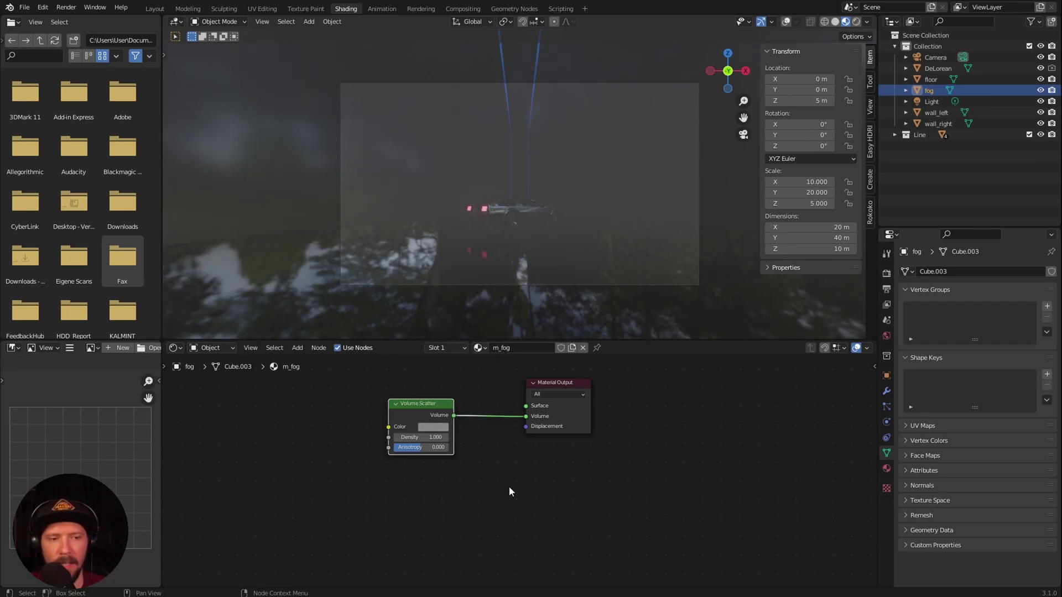
left_click(438, 438)
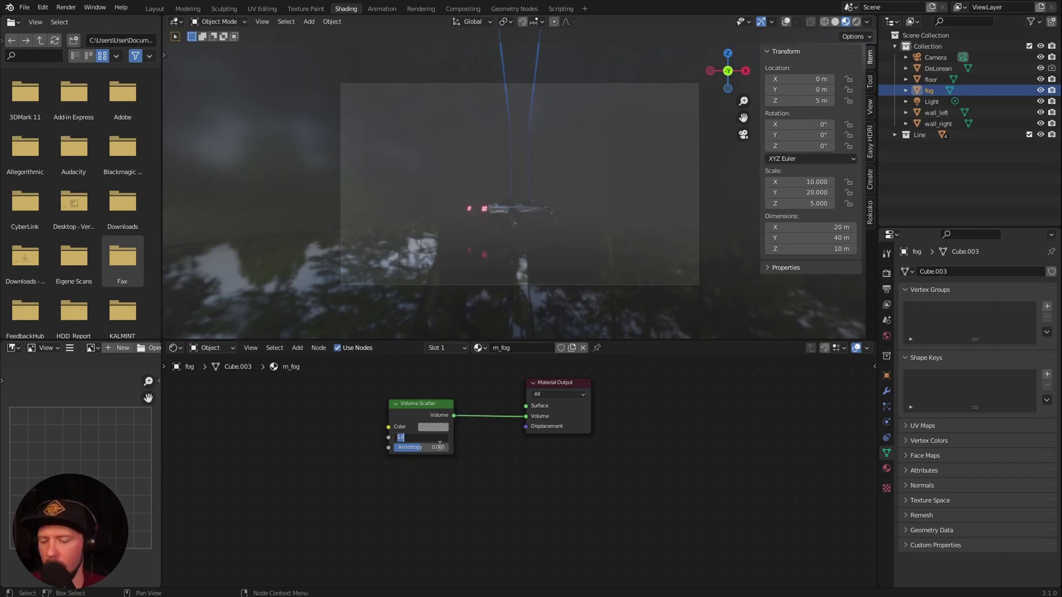
type(".1")
key("Return")
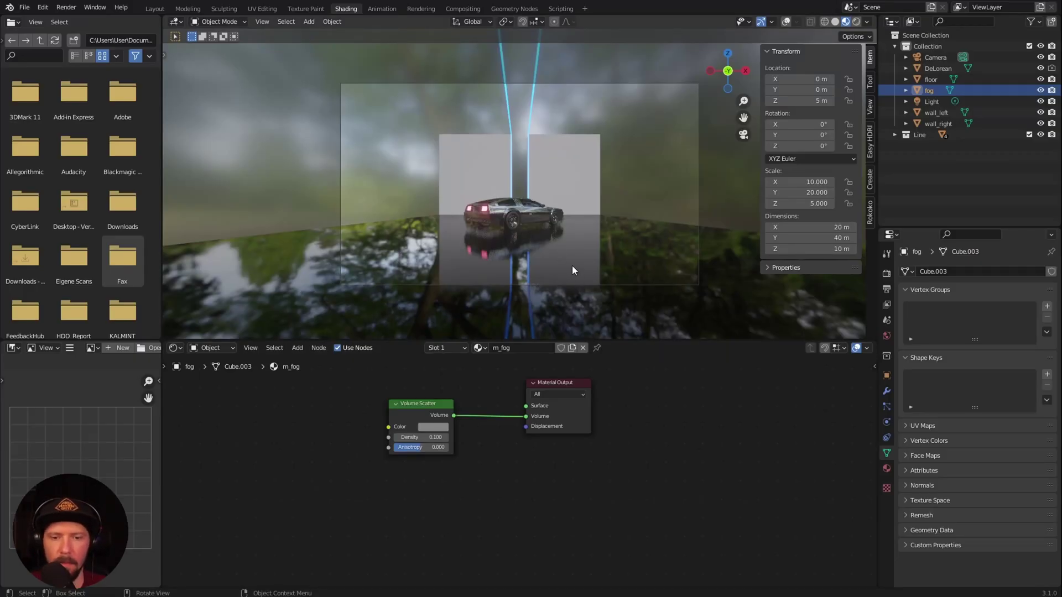
Show the viewport in rendered shading and set the Volume Scatter's Anisotropy to 0.87
key("z")
left_click(522, 218)
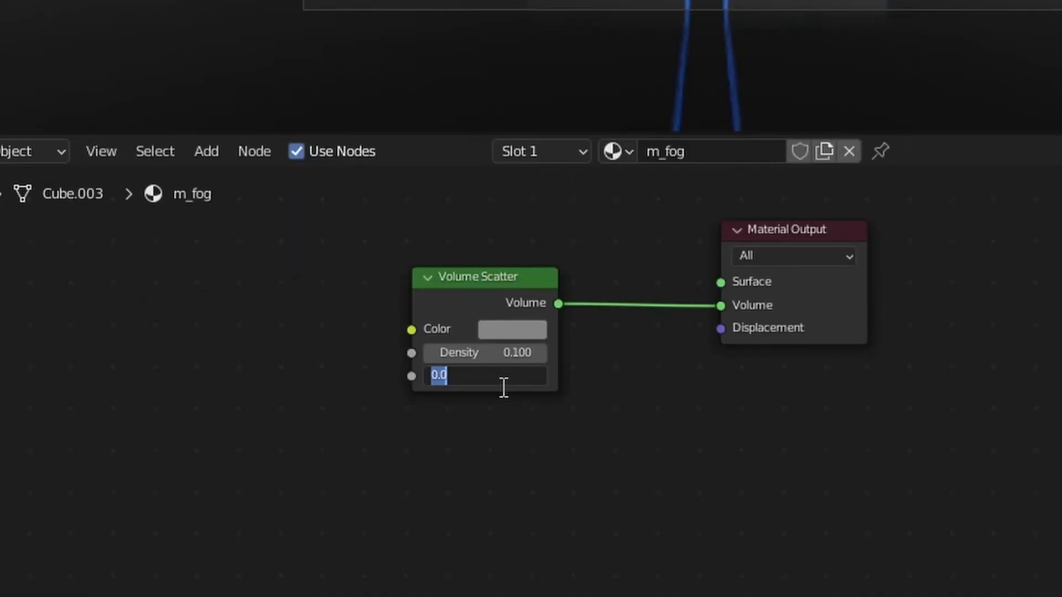
key("BackSpace")
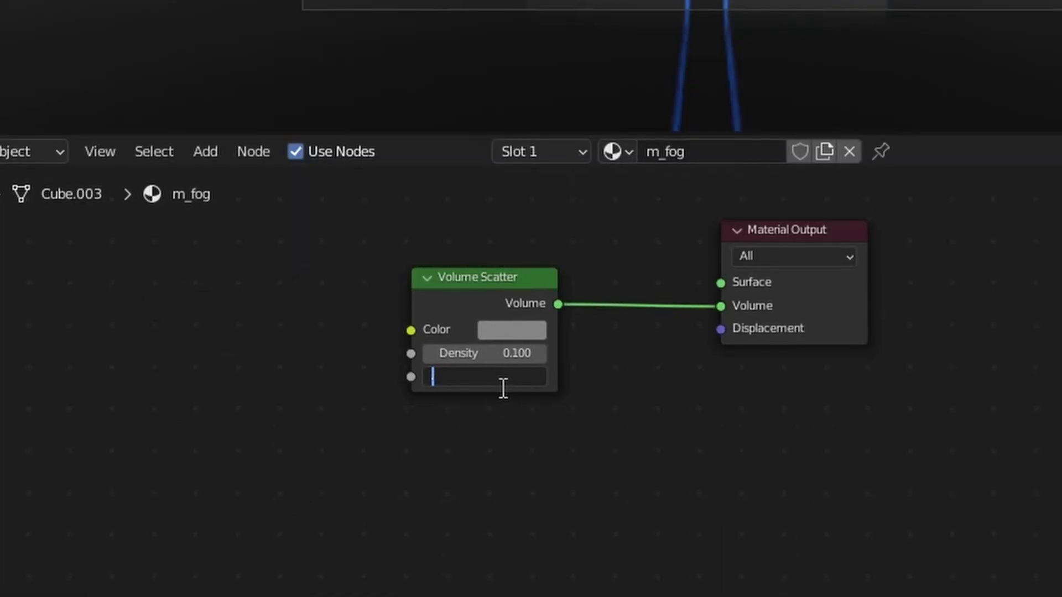
type(".8")
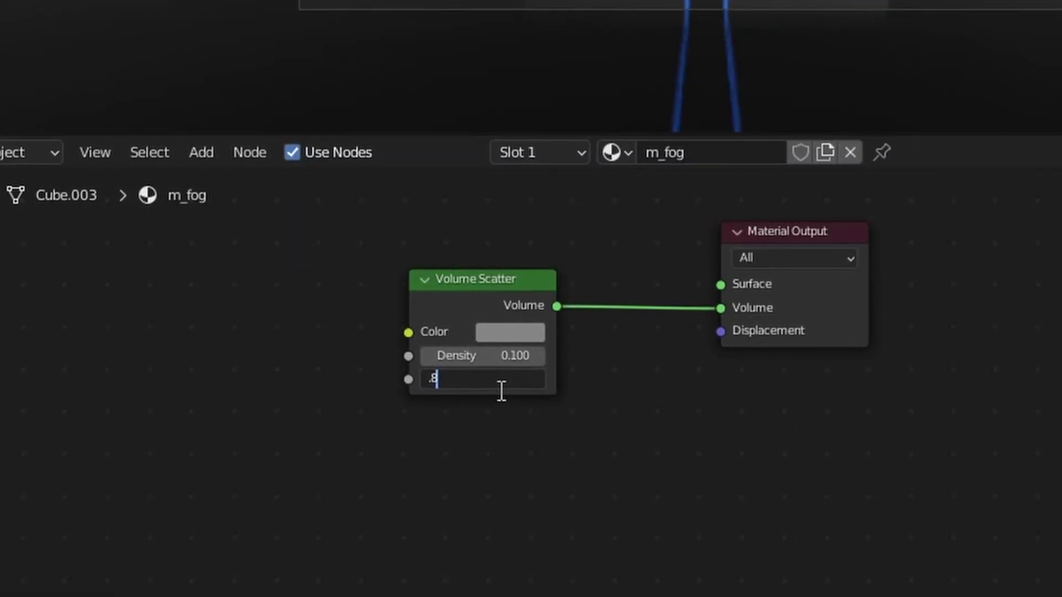
type("7")
key("Return")
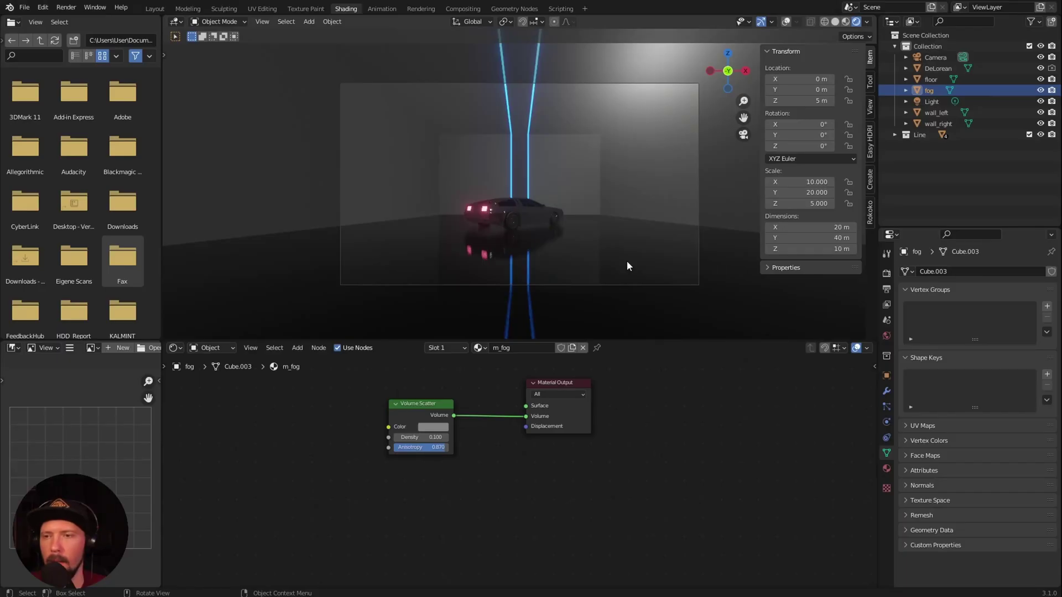
Toggle the light's visibility to compare the rendered scene with and without it
left_click(1040, 101)
left_click(1040, 102)
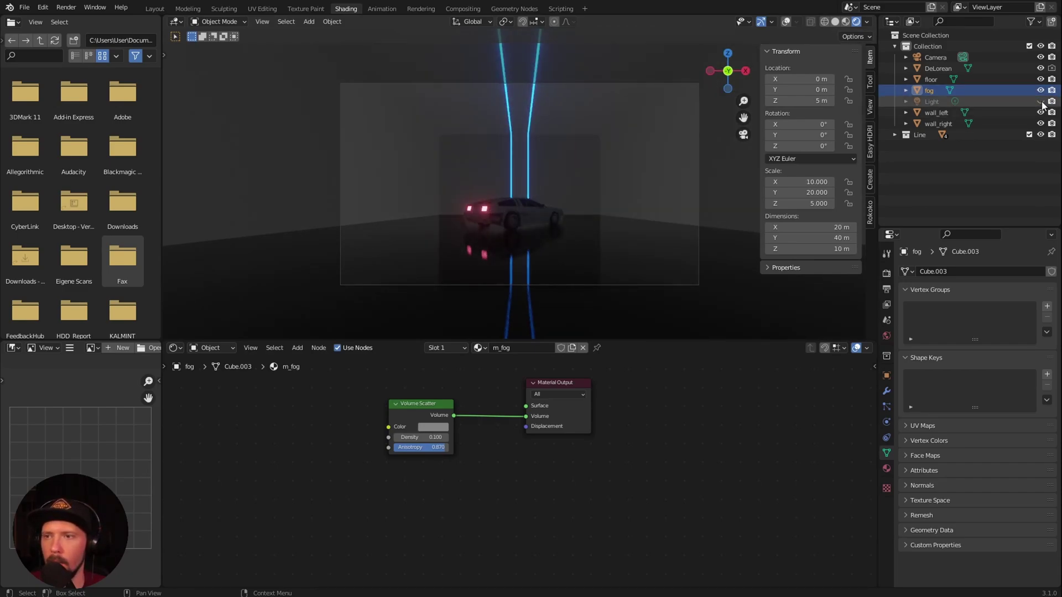
left_click(1040, 102)
left_click(1040, 101)
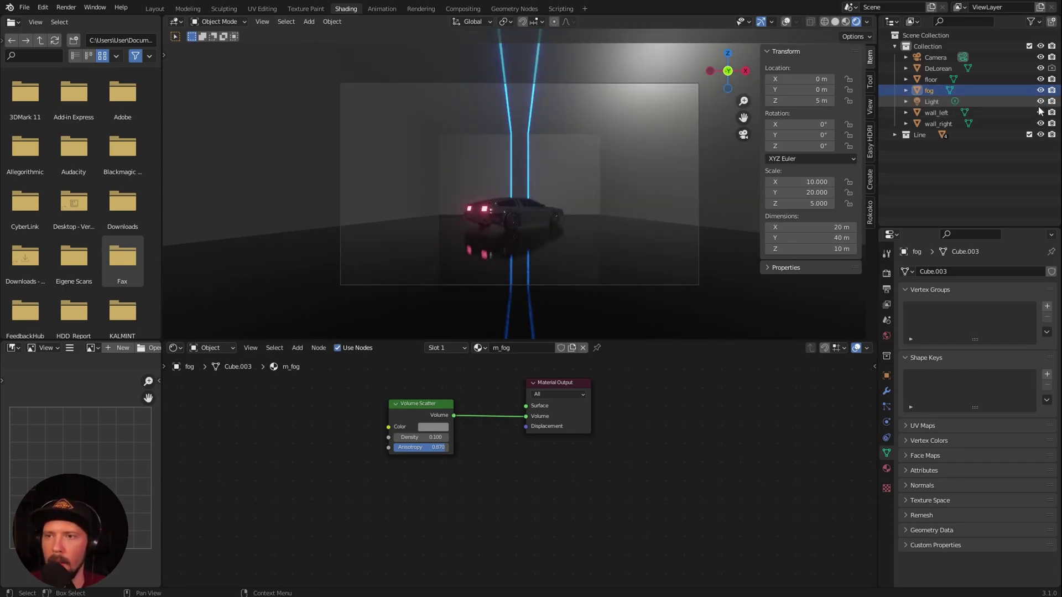
left_click(947, 101)
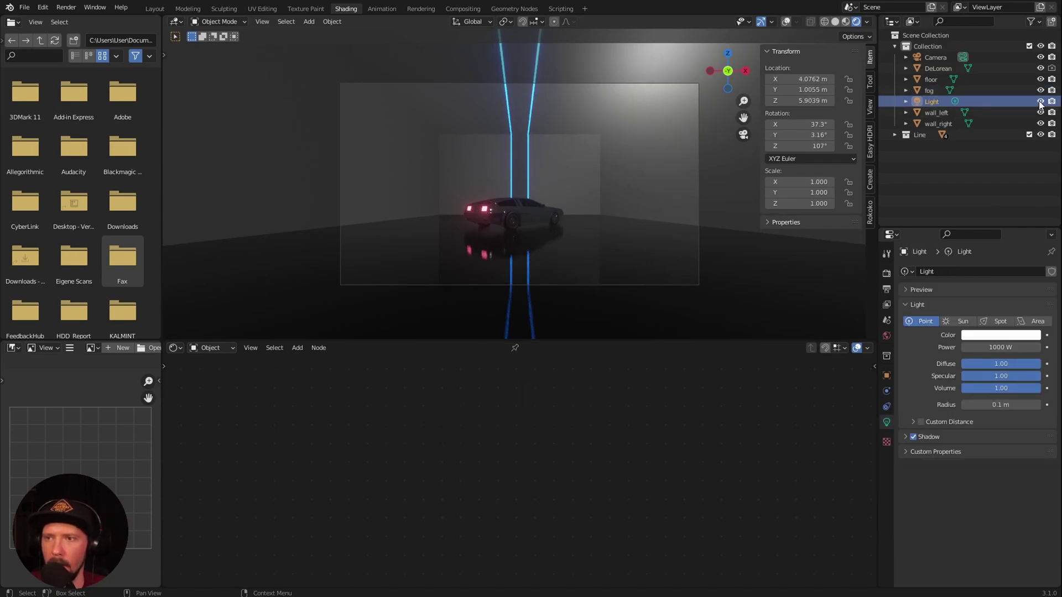
left_click(1040, 101)
left_click(1040, 101)
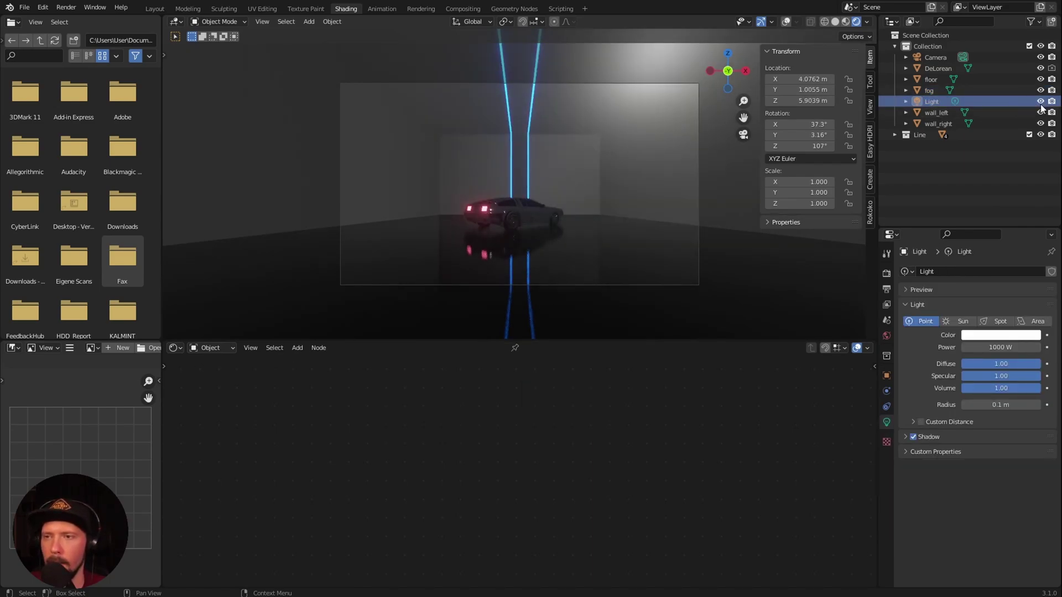
left_click(1040, 101)
left_click(1040, 101)
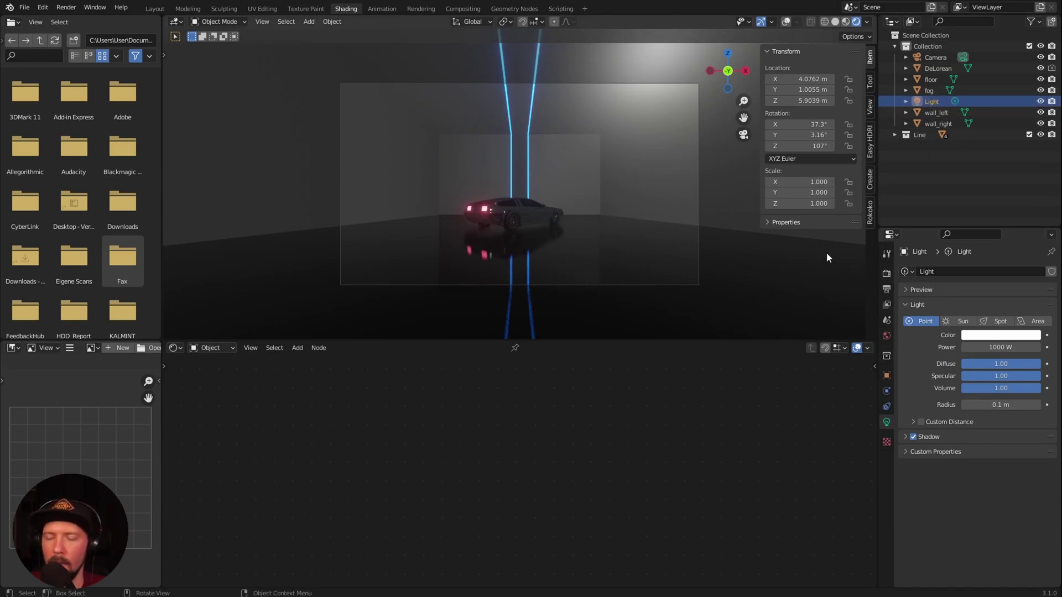
Set the world background color to black
left_click(886, 336)
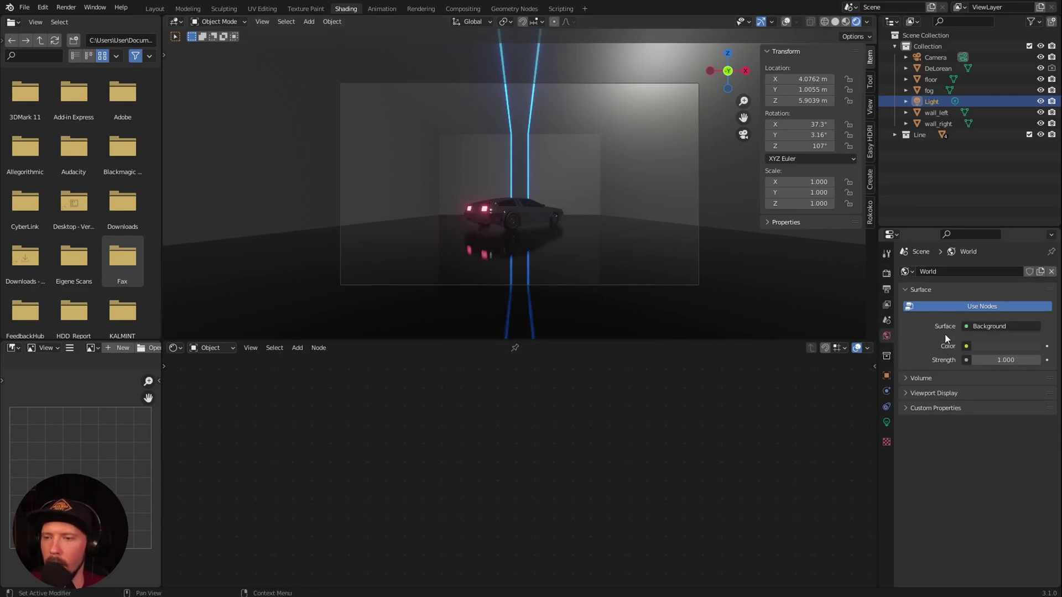
middle_click_drag(663, 232, 656, 228)
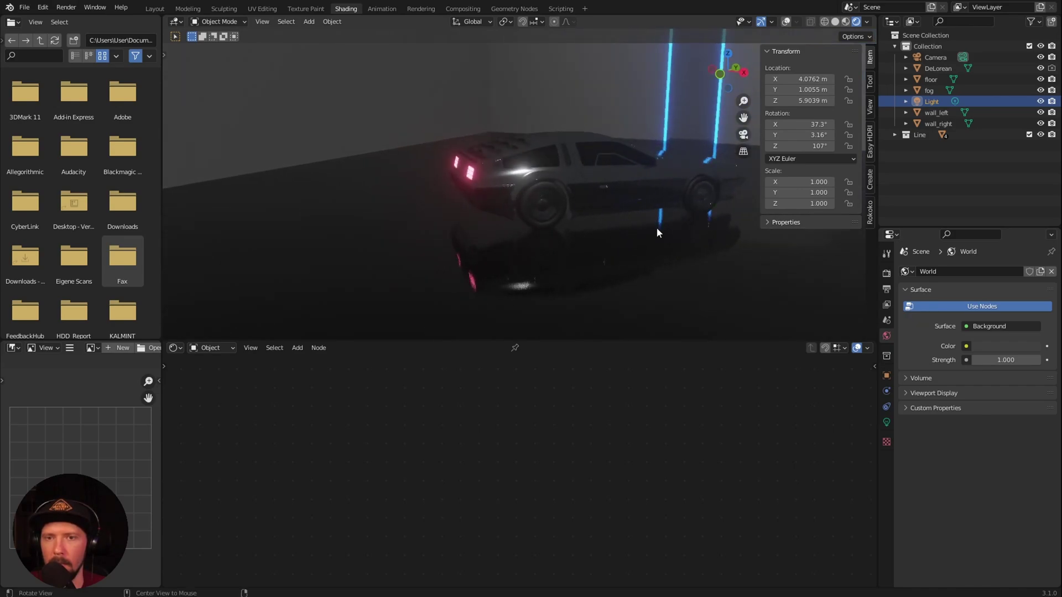
key("KP_0")
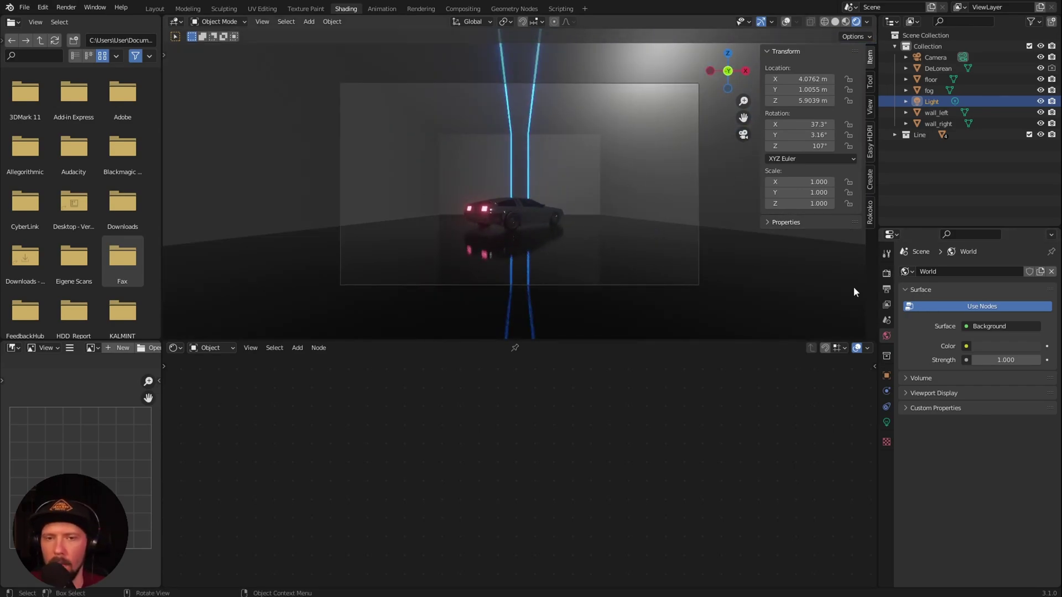
left_click(979, 346)
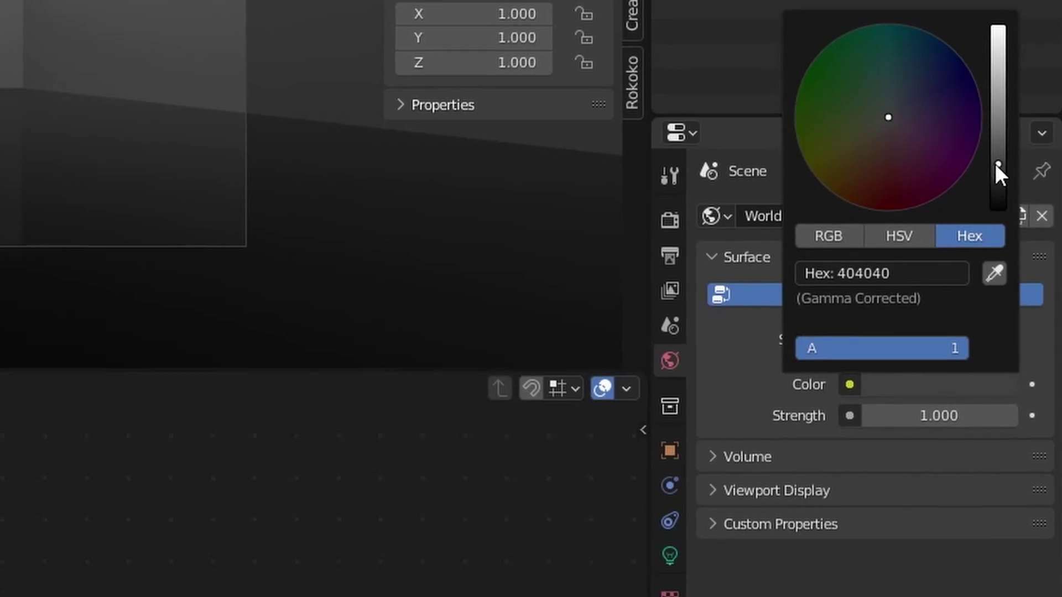
left_click_drag(1030, 252, 1029, 298)
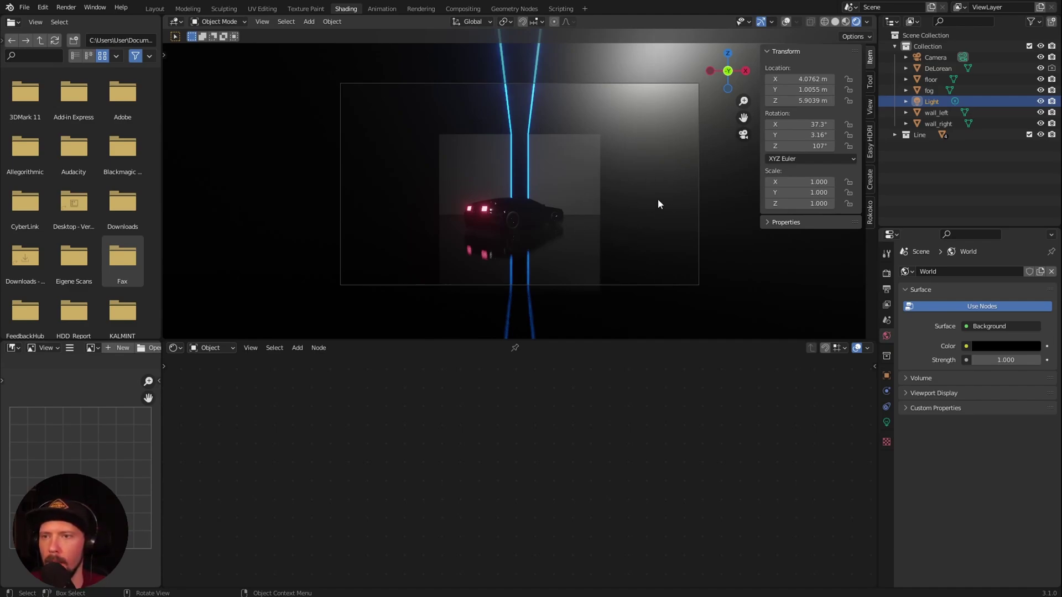
Check the scene without the light and move the light out of Collection, directly into the Scene Collection
left_click(1040, 103)
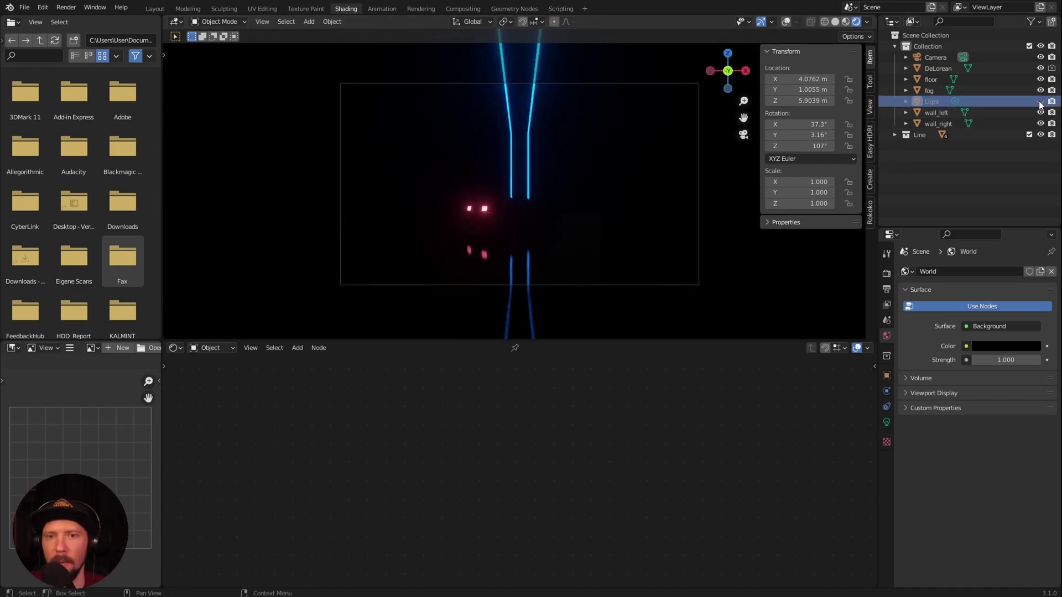
left_click(1040, 102)
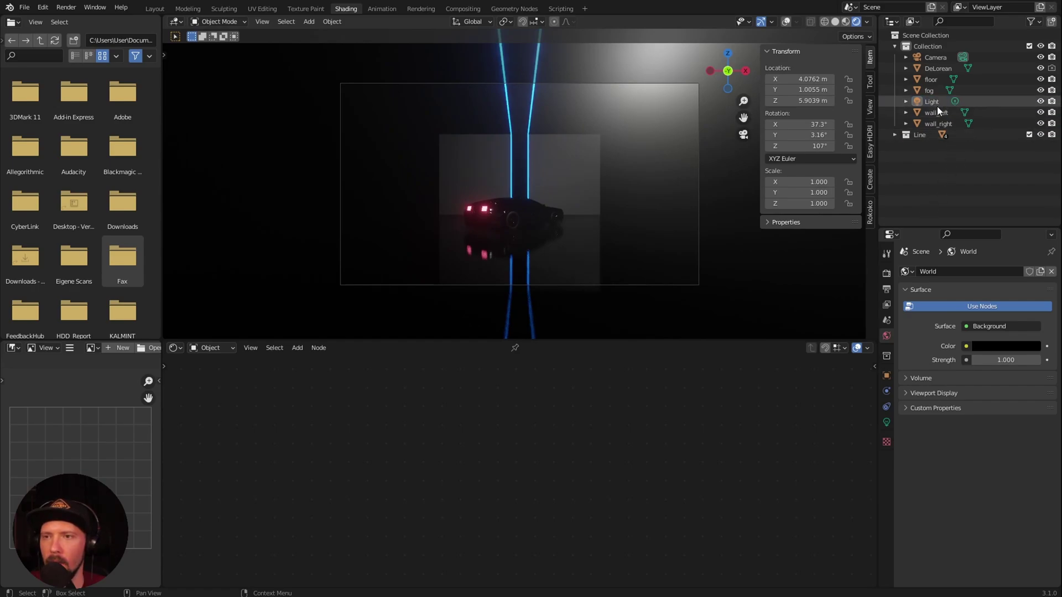
left_click_drag(936, 103, 898, 34)
left_click(895, 47)
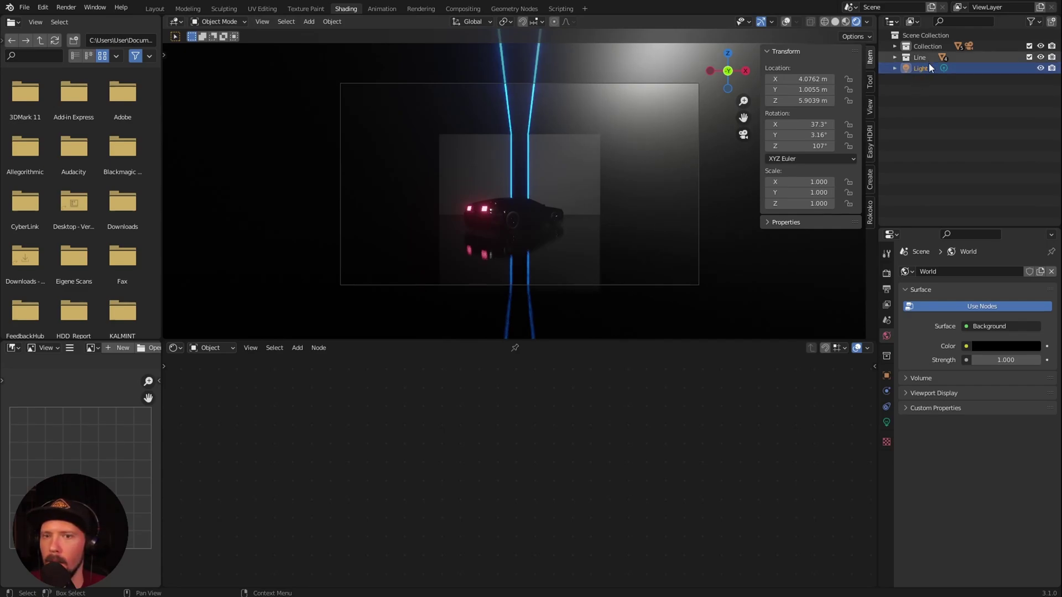
Show the viewport overlays and change the light's type to Area
key("shift+alt+z")
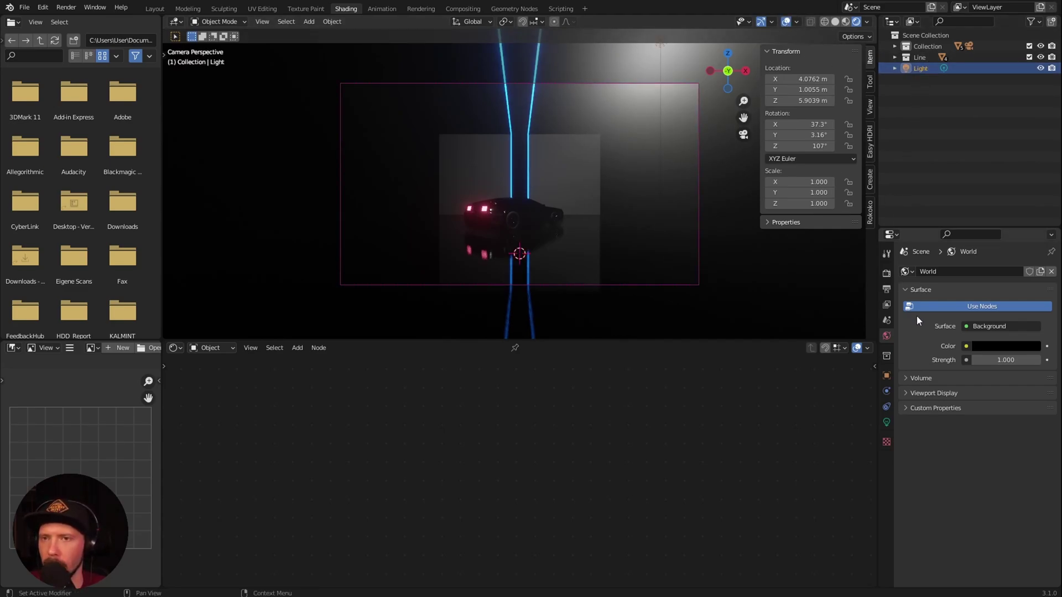
left_click(886, 422)
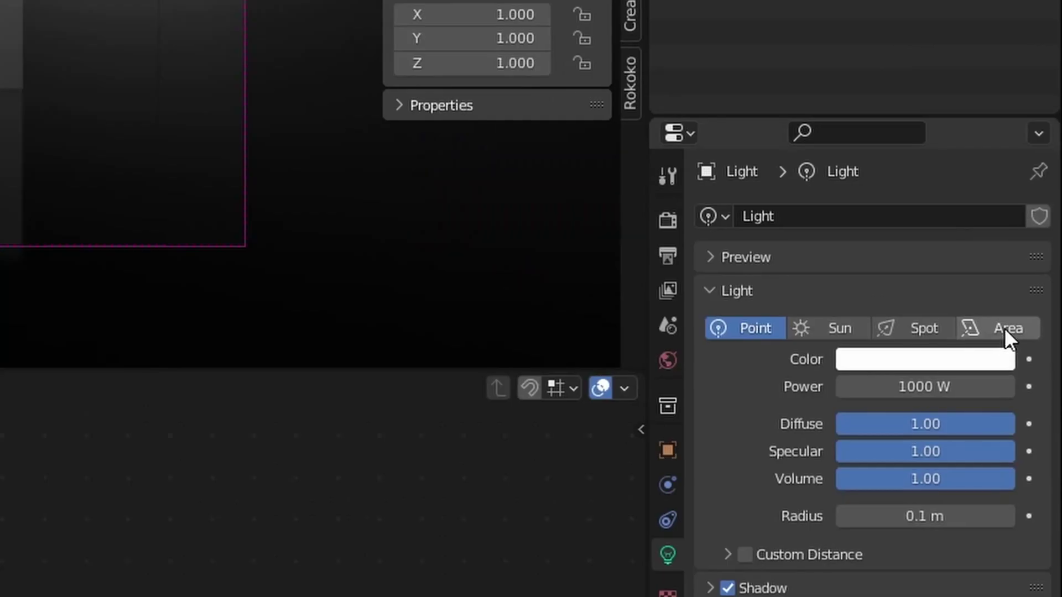
left_click(1034, 321)
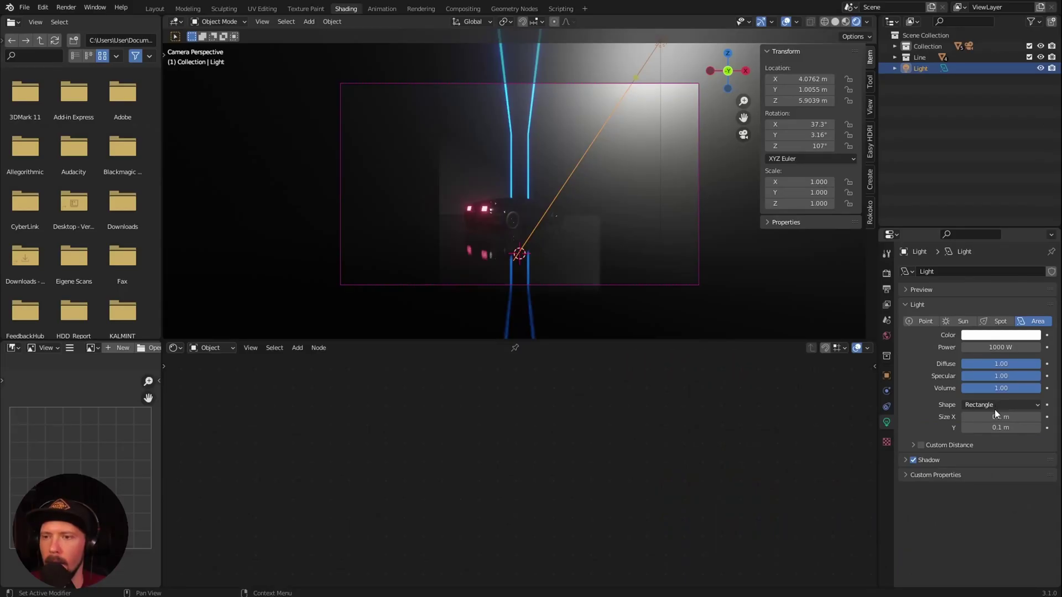
Set the area light's color to hex 0072FF
left_click(979, 336)
left_click(984, 296)
type("0072FF")
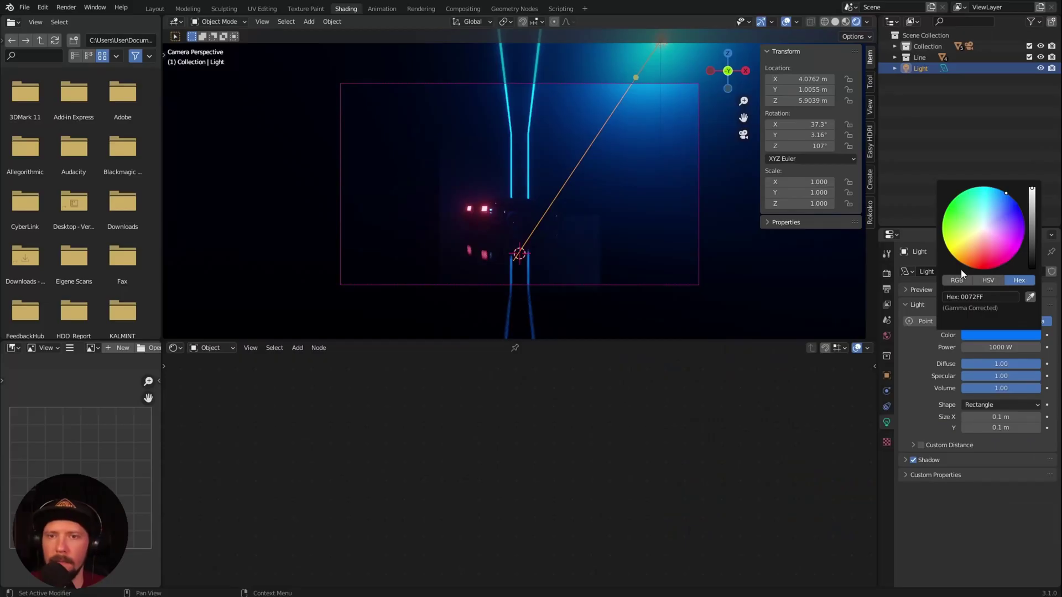
key("Return")
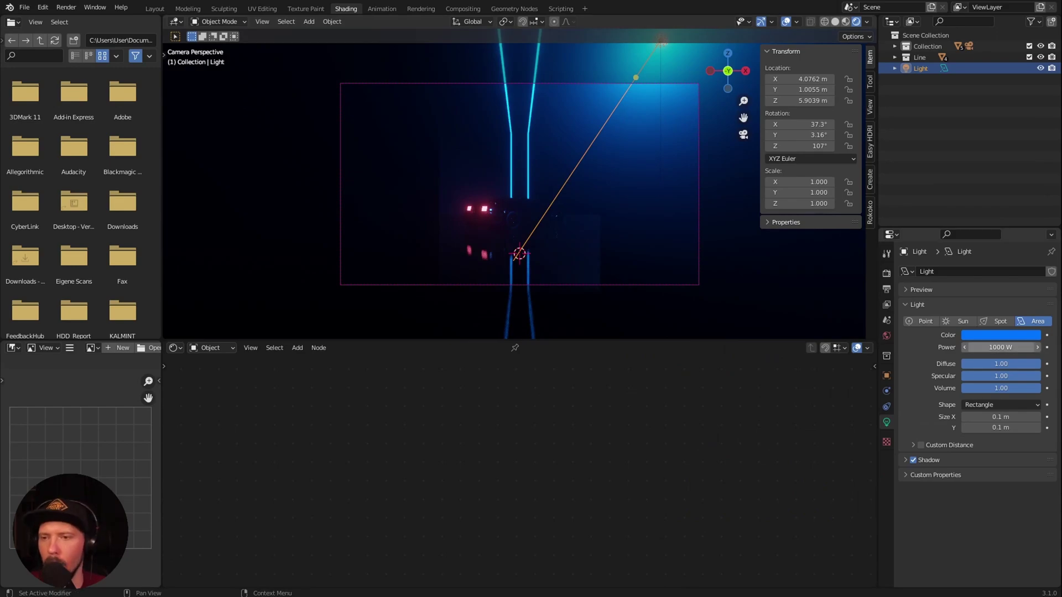
Set the area light's power to 10000 W
left_click(973, 350)
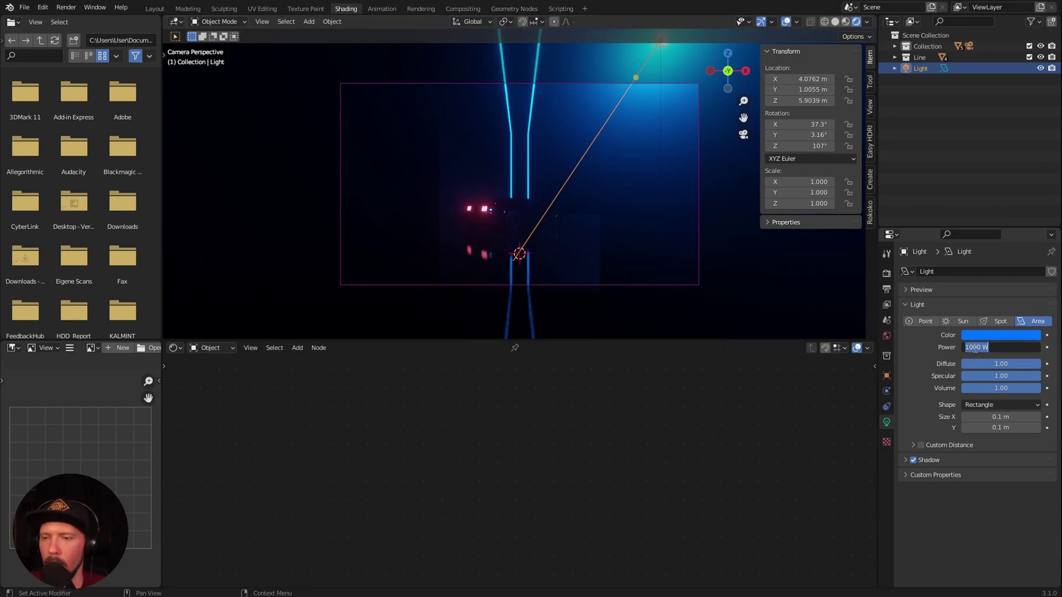
left_click(974, 348)
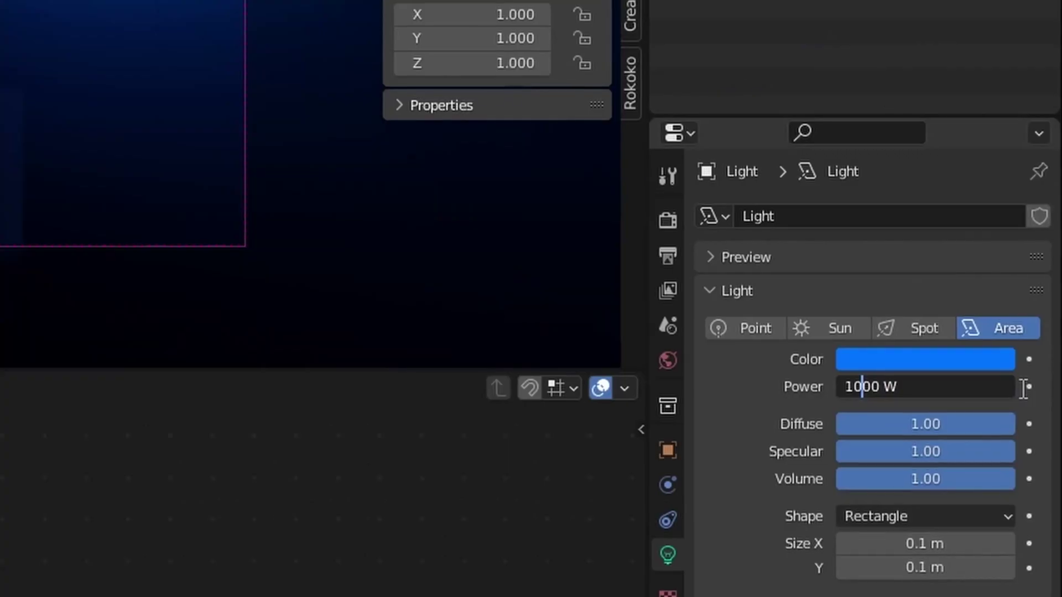
type("0")
key("Return")
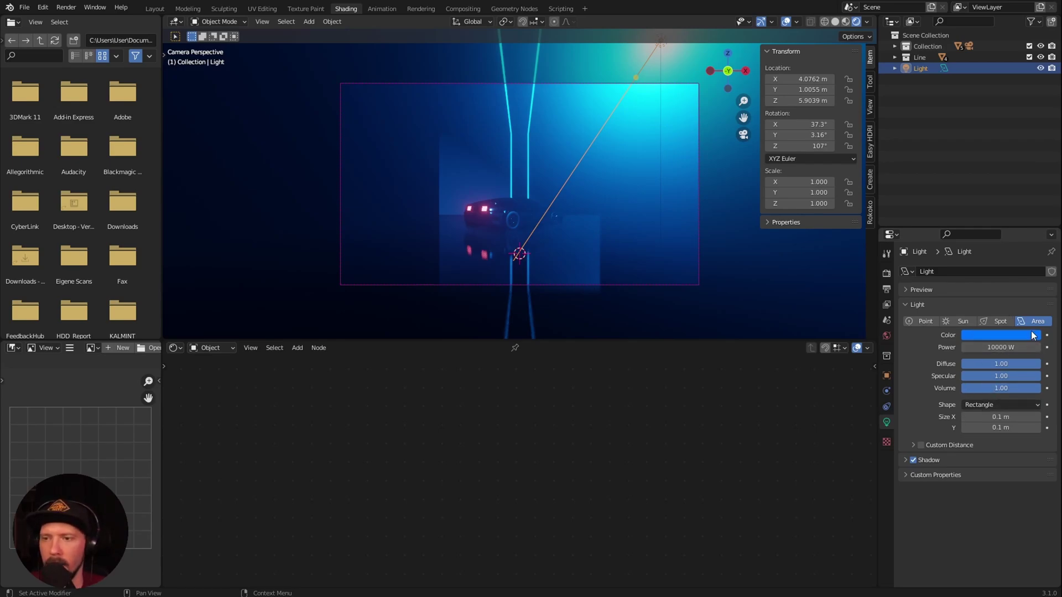
Keep the area light's shape as Rectangle and set its size to 1.85 m in X and 40 m in Y
left_click(976, 408)
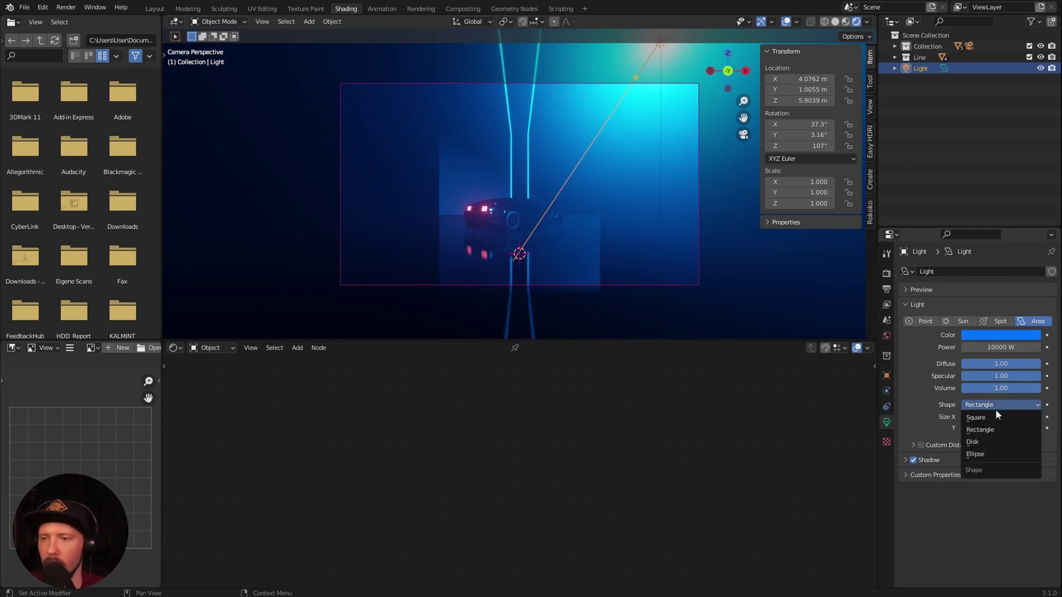
left_click(996, 409)
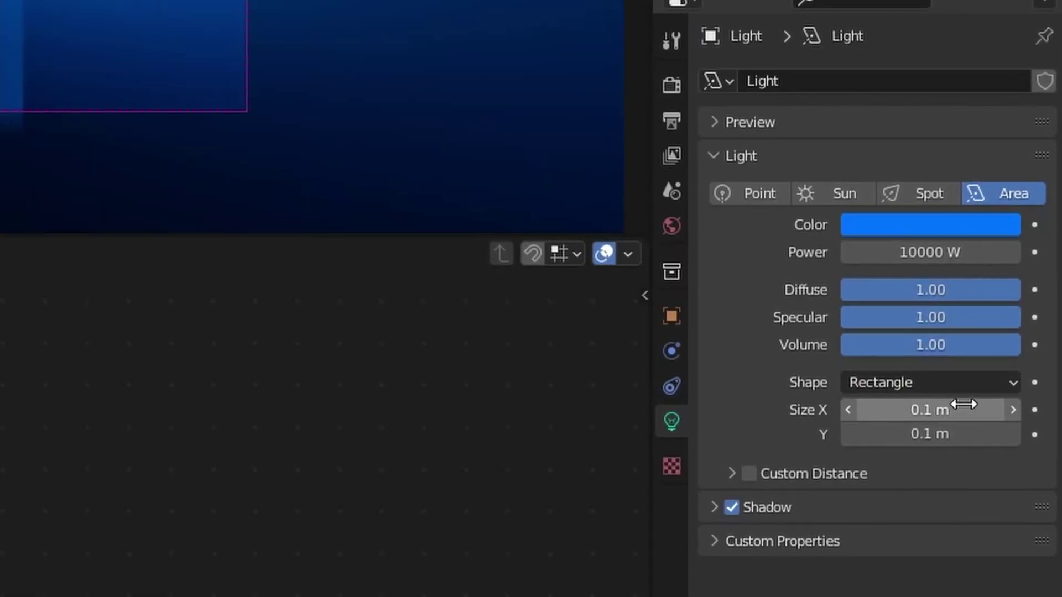
left_click(940, 408)
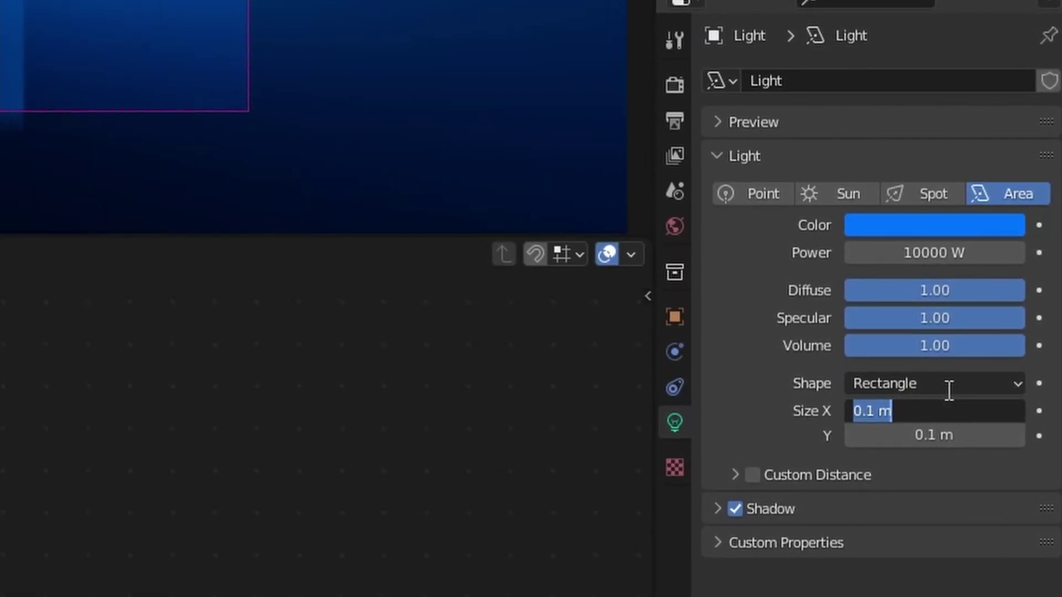
type("1.85")
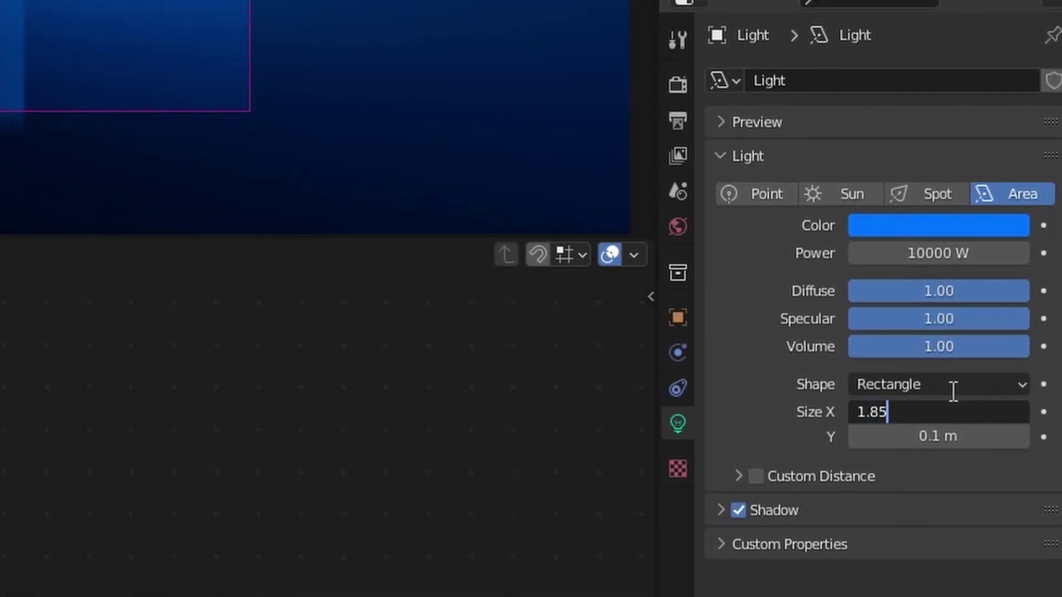
key("Tab")
type("40")
key("Return")
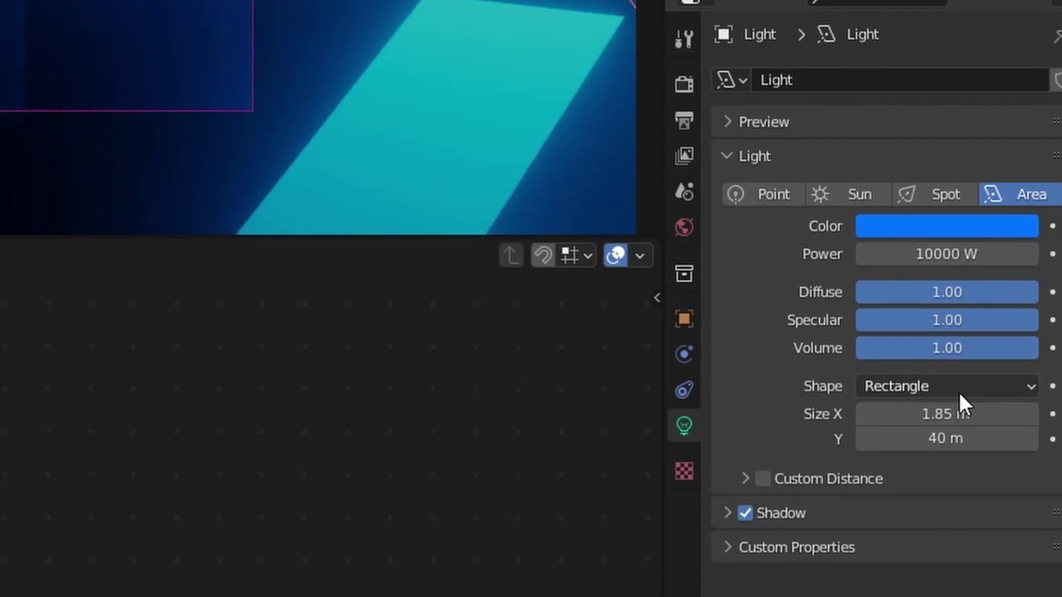
Enable a custom distance of 20 m for the area light and turn on its contact shadows
left_click(744, 482)
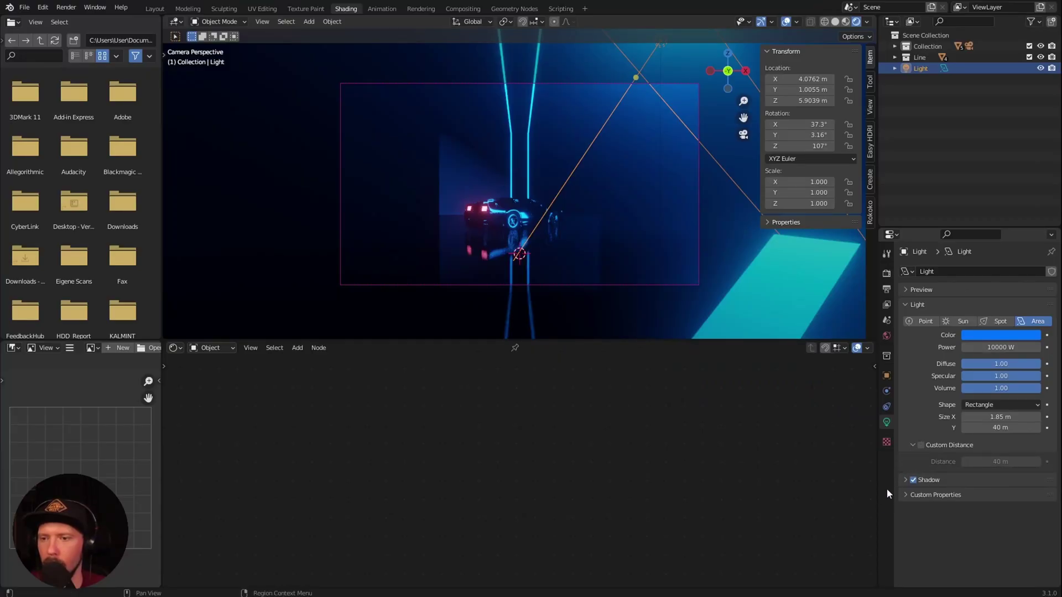
left_click(921, 445)
left_click(1000, 462)
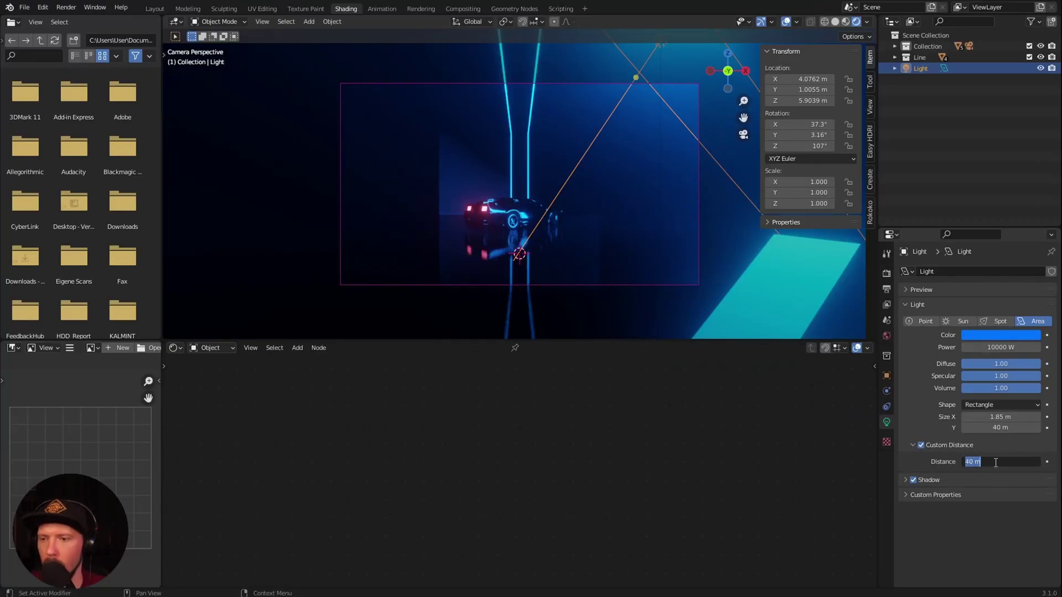
type("20")
key("Return")
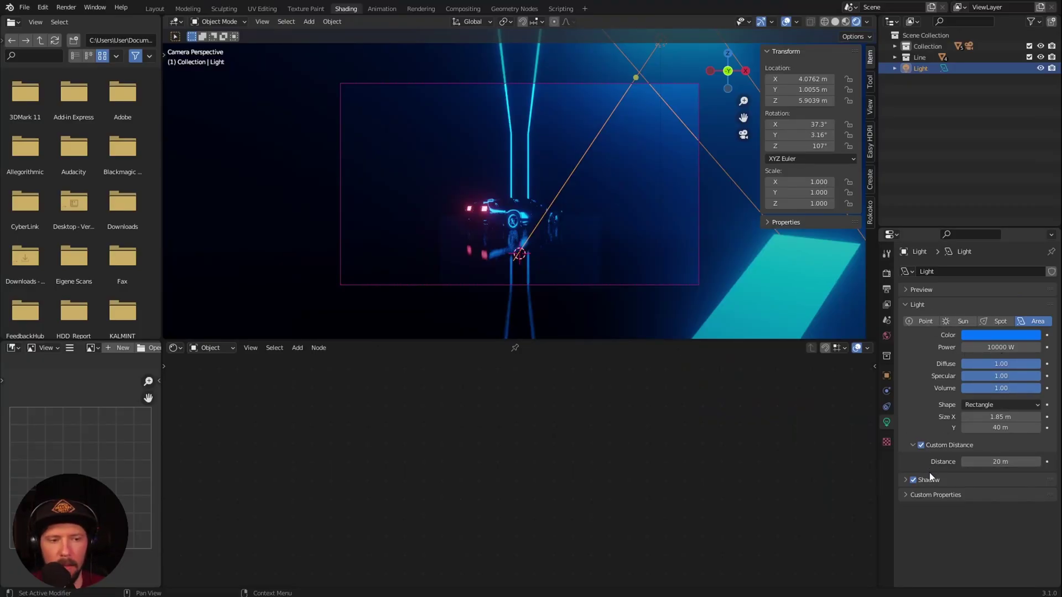
left_click(904, 480)
left_click(920, 526)
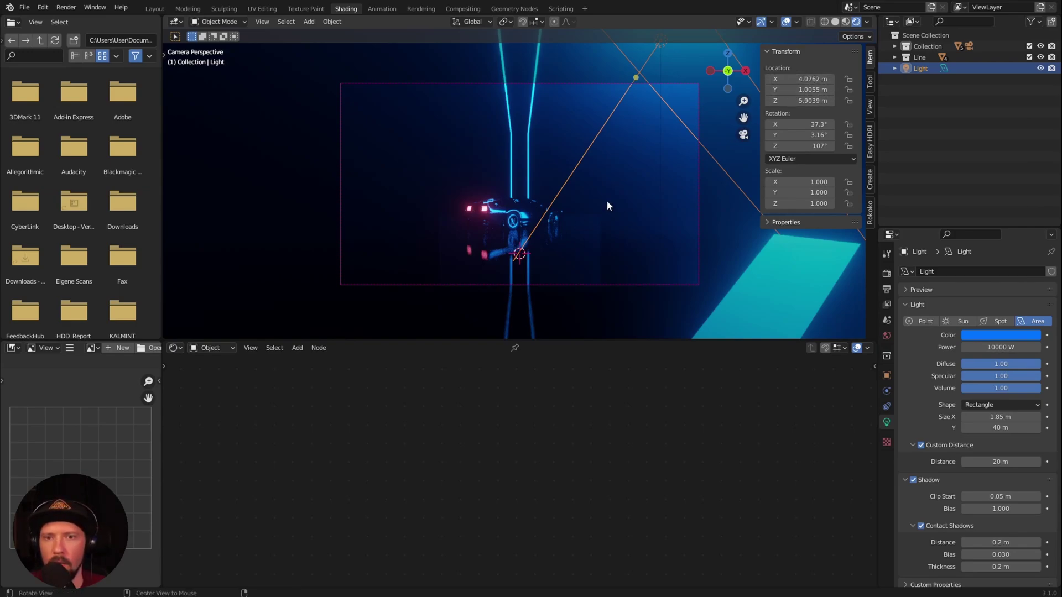
Set the area light's location to X 0 m, Y 1.5 m and Z 10 m
middle_click_drag(606, 202, 581, 248)
left_click(802, 78)
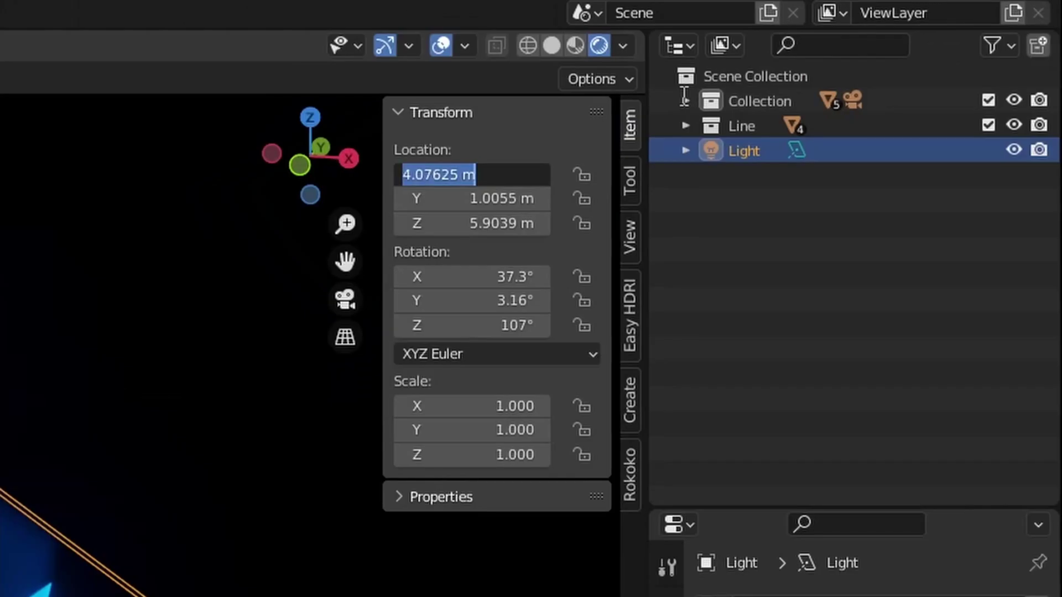
type("0")
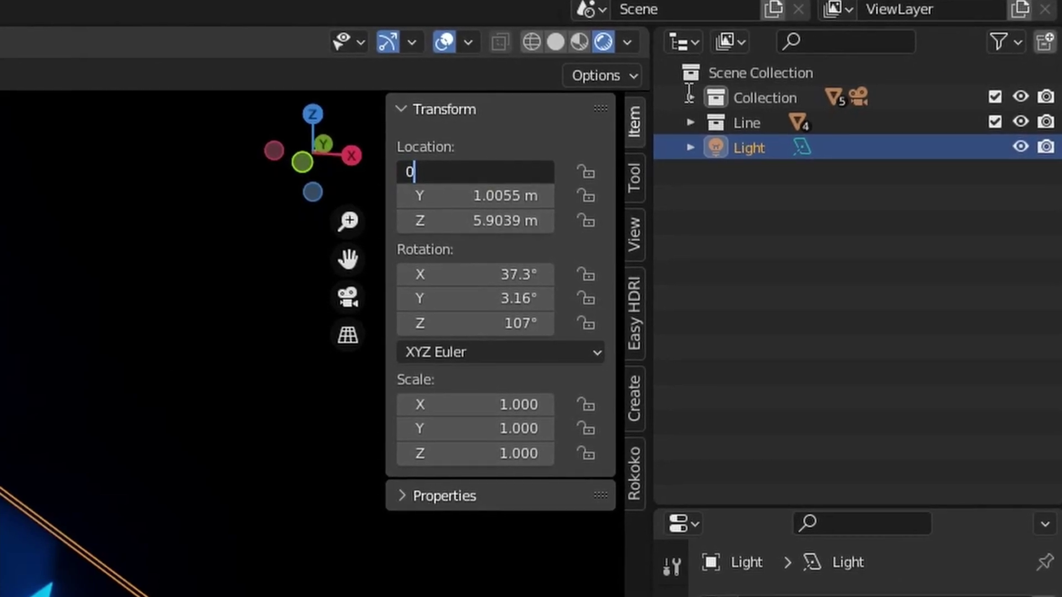
key("Tab")
type("1.5")
key("Tab")
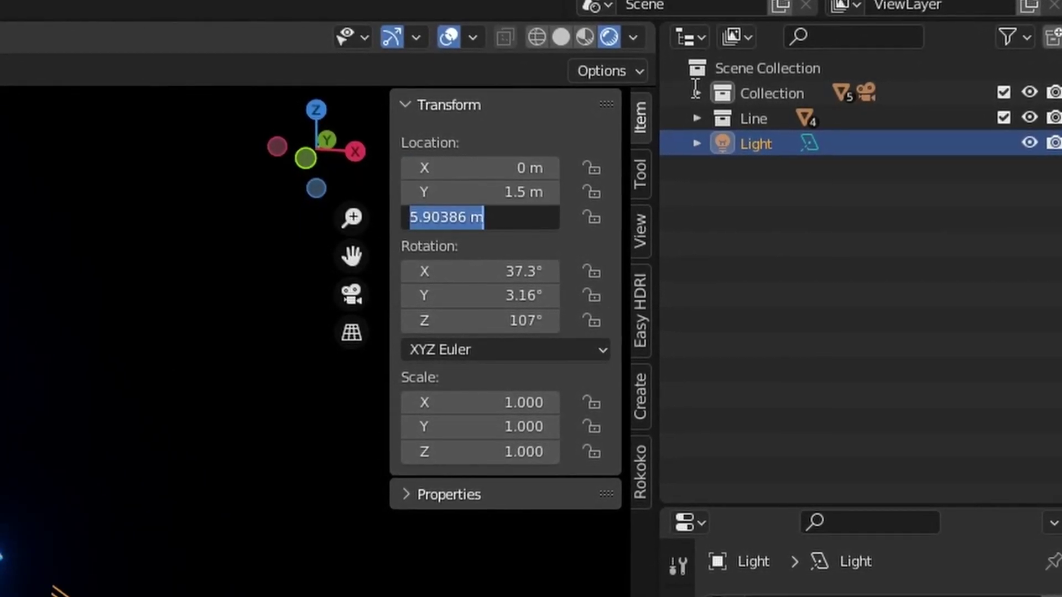
type("10")
key("Return")
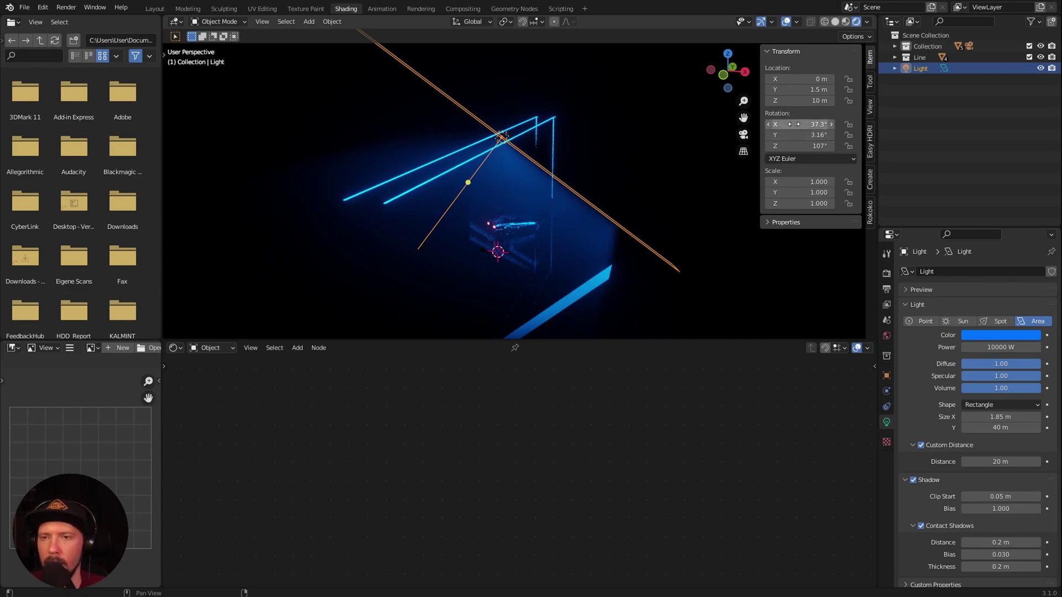
Set the area light's rotation to 0° on all three axes
left_click_drag(792, 124, 791, 145)
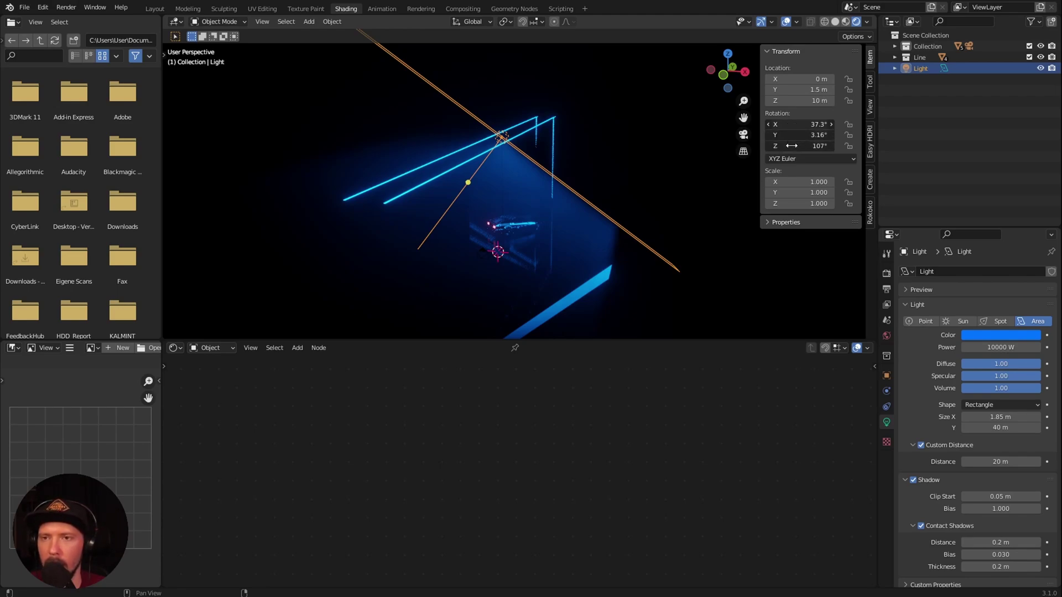
left_click_drag(791, 146, 792, 150)
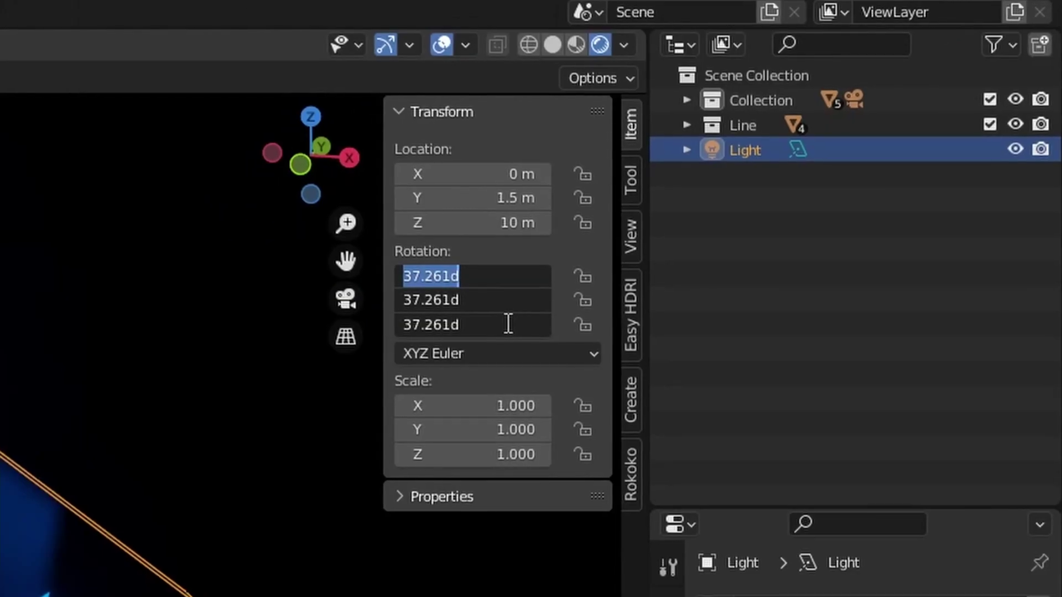
type("0")
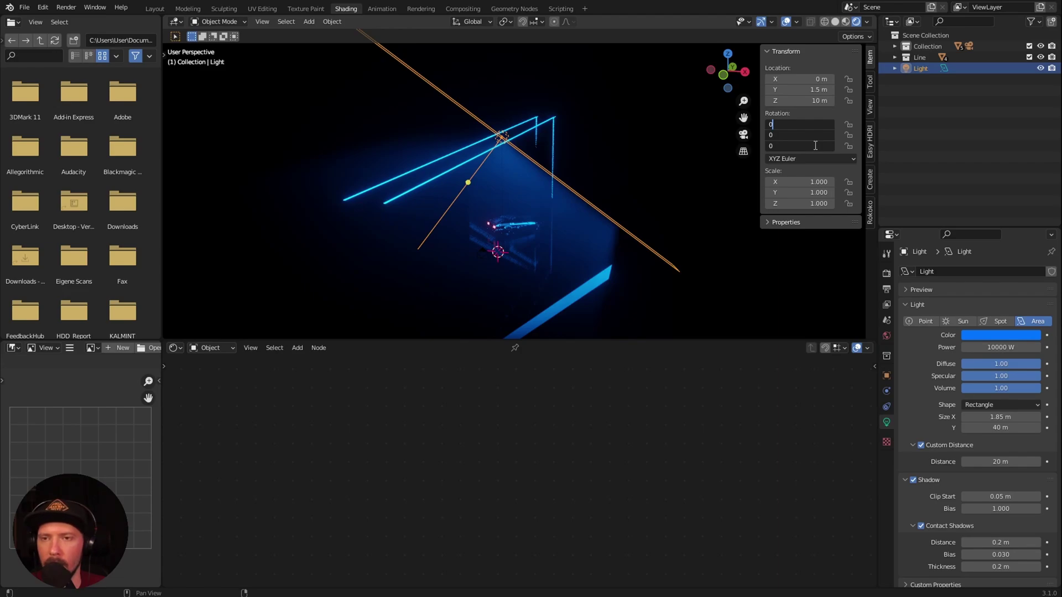
key("Return")
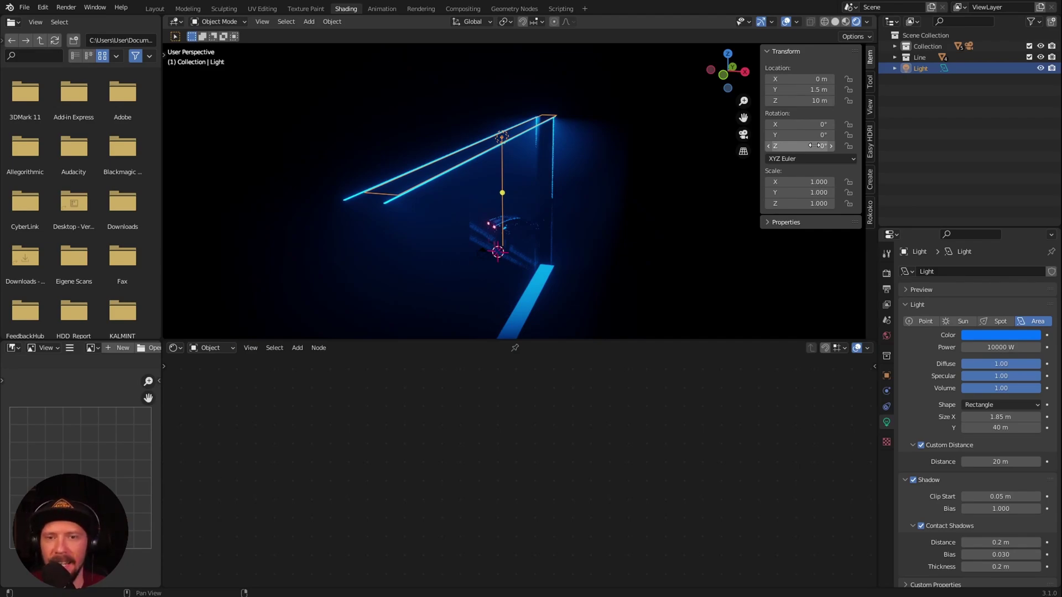
Return to the camera view with overlays hidden and duplicate the area light in place
left_click(537, 303)
middle_click_drag(537, 303, 621, 237)
middle_click_drag(483, 119, 578, 253)
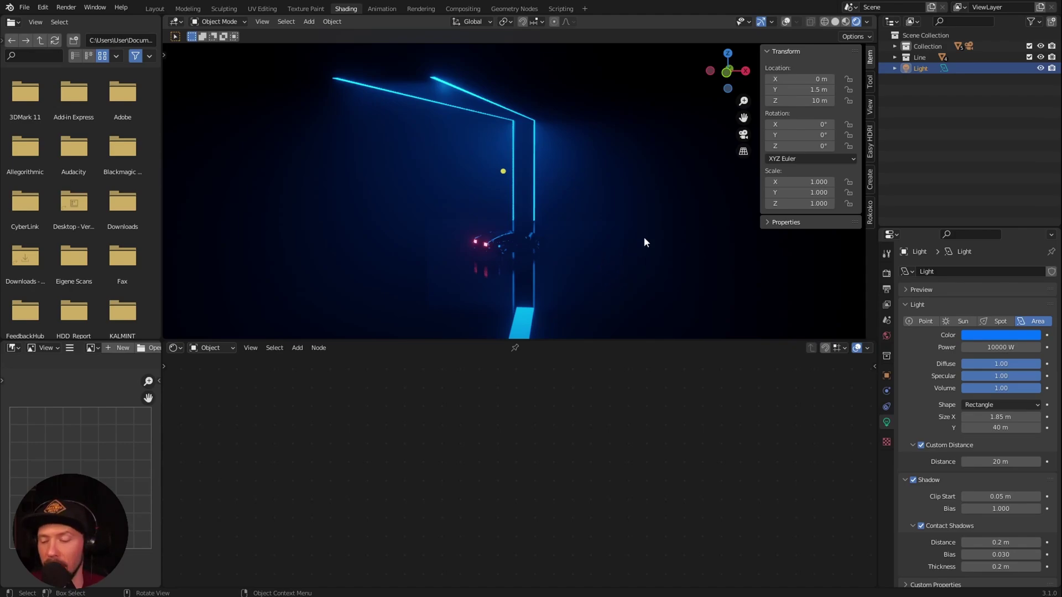
key("KP_0")
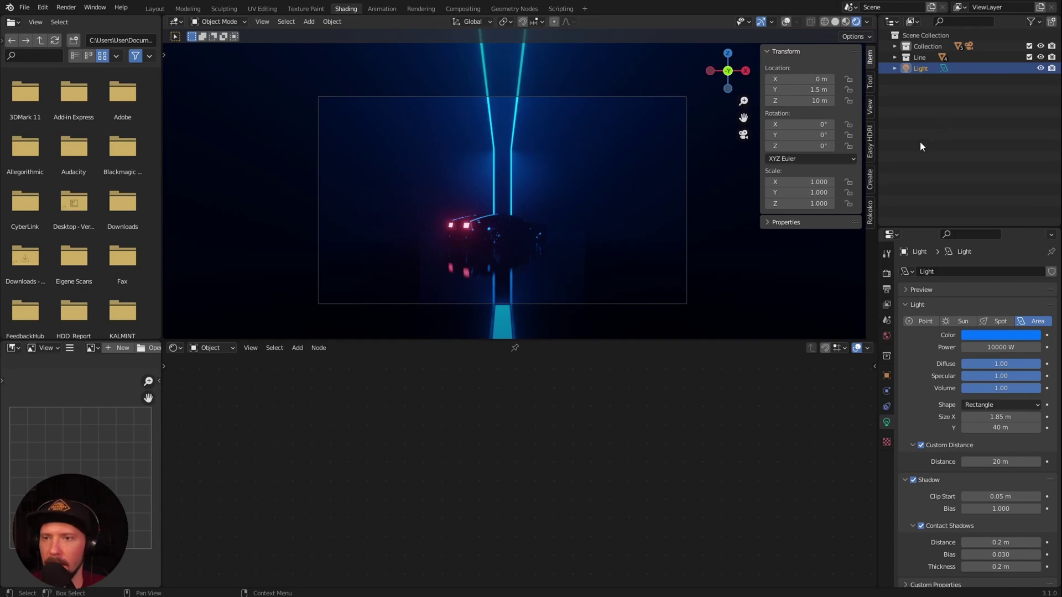
scroll(598, 261, "up", 2)
left_click(924, 107)
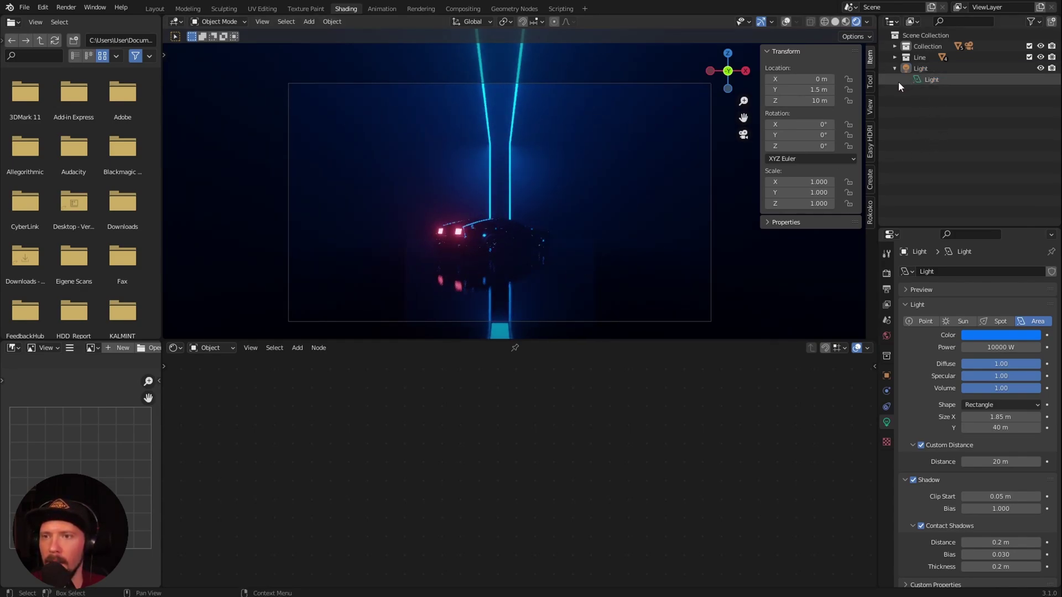
key("shift+d")
right_click(564, 237)
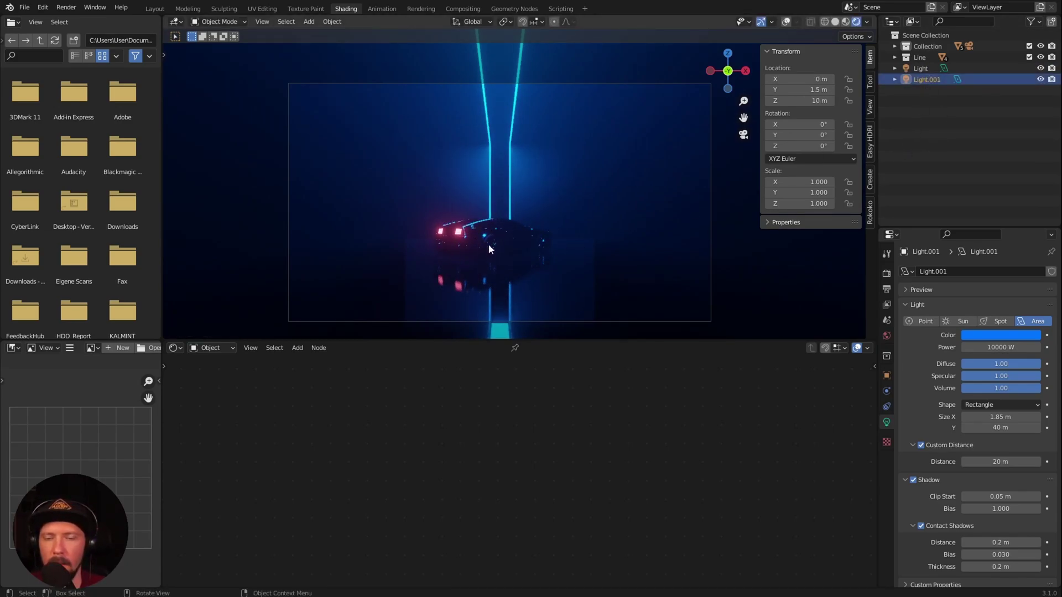
Move the duplicated light in the camera view to about X 4.53 m and Z 8.24 m, beside the car
scroll(528, 265, "up", 2)
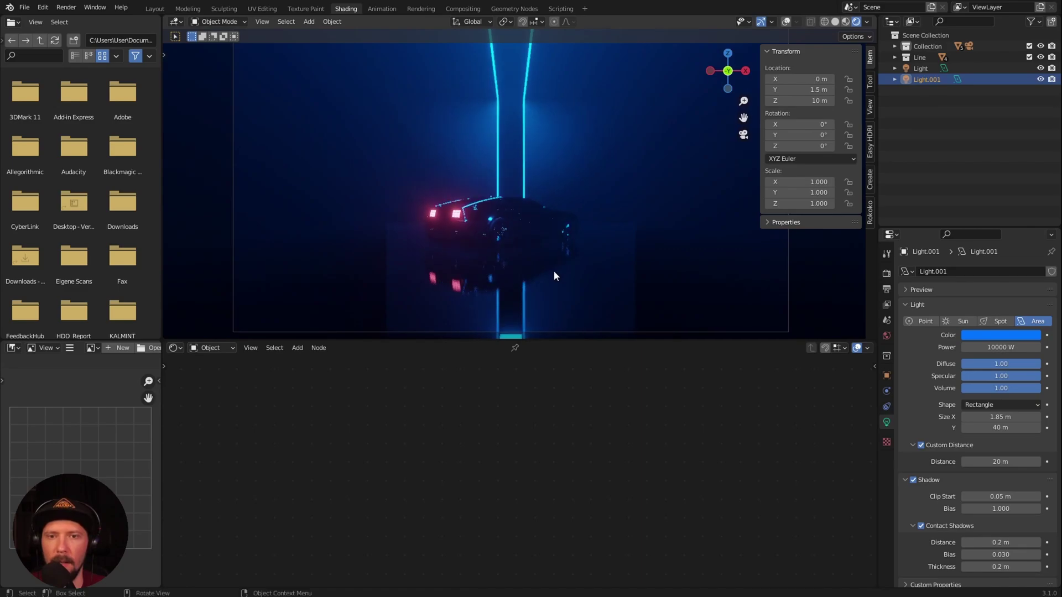
scroll(560, 224, "up", 3)
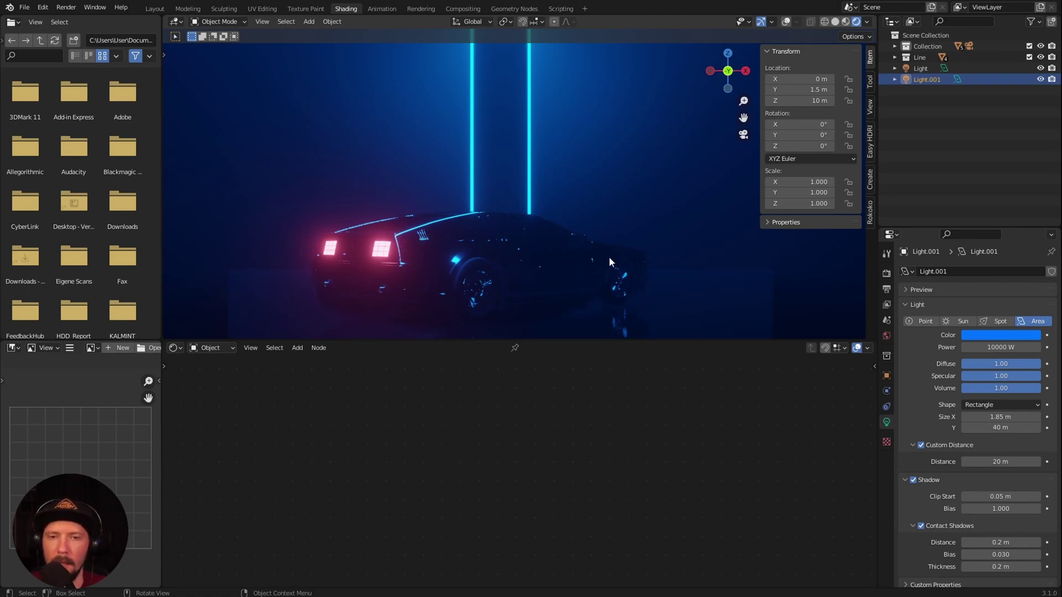
scroll(533, 272, "down", 3)
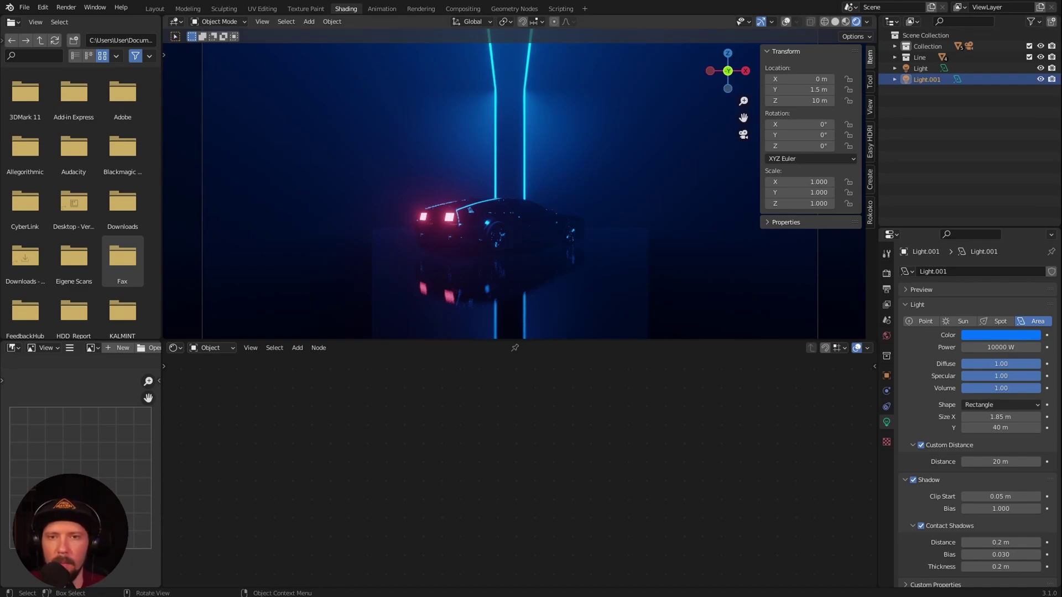
key("g")
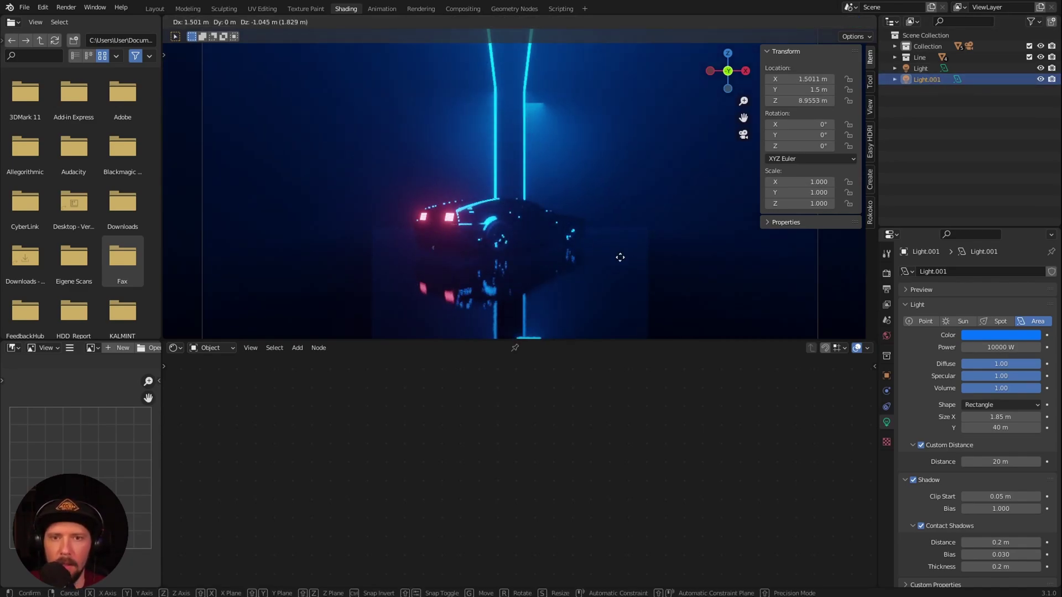
left_click(713, 310)
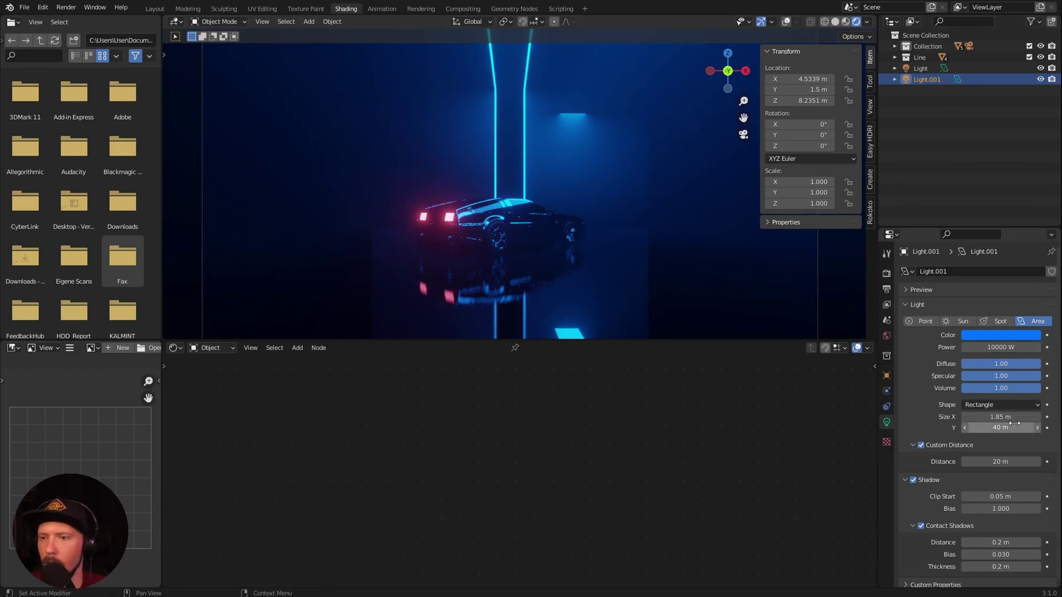
Hide the original light in the viewport and set the duplicated light's Volume value to 0
left_click_drag(1021, 387, 808, 396)
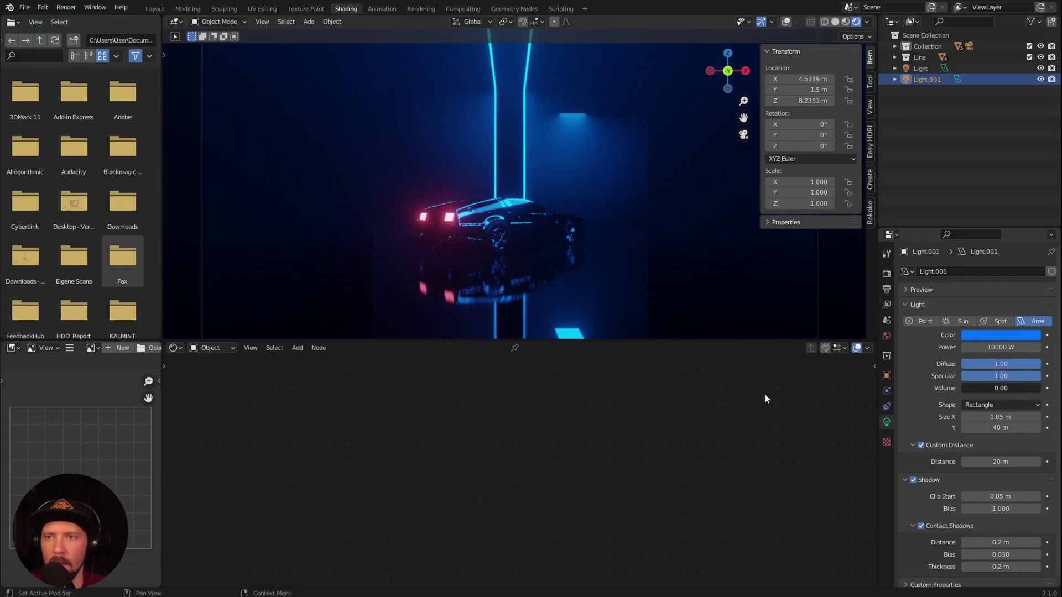
key("ctrl+z")
left_click(1040, 68)
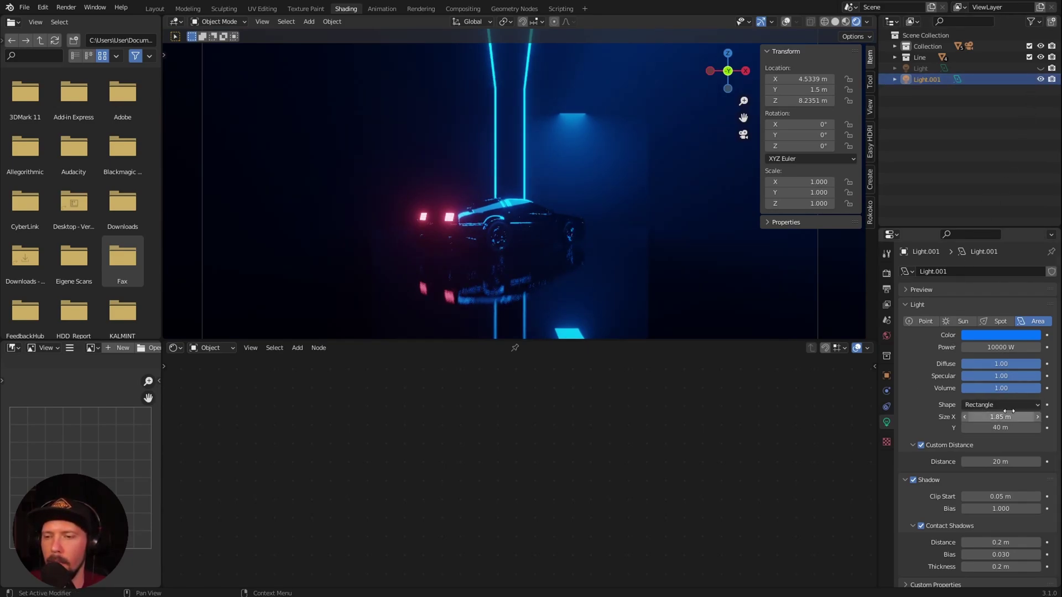
left_click_drag(1026, 387, 911, 385)
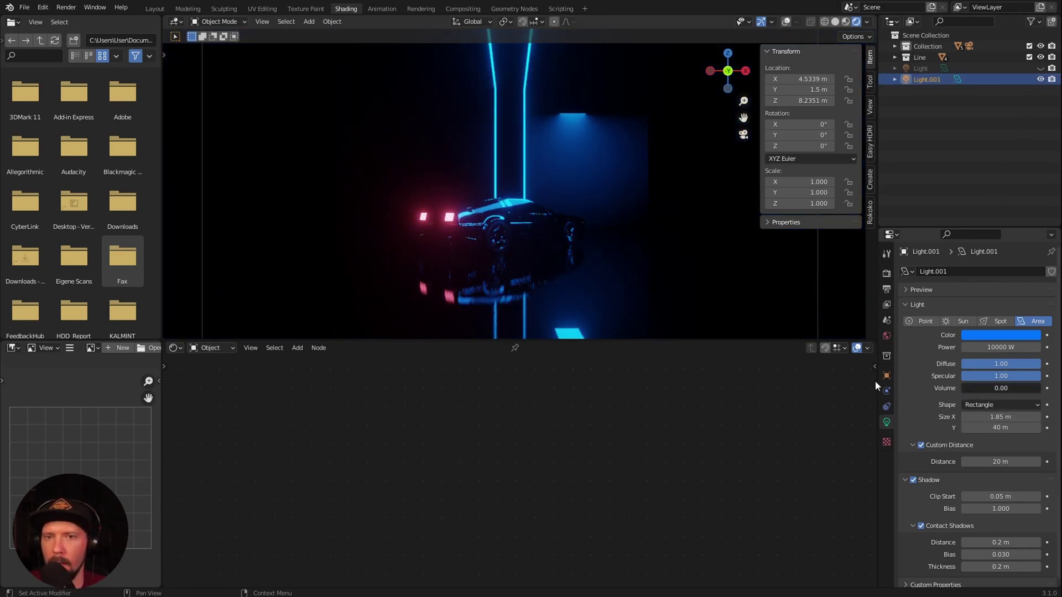
Move the duplicated light along the global Y axis to about -2.82 m and show the viewport overlays
scroll(636, 276, "up", 2)
middle_click_drag(636, 276, 608, 187)
key("g")
key("y")
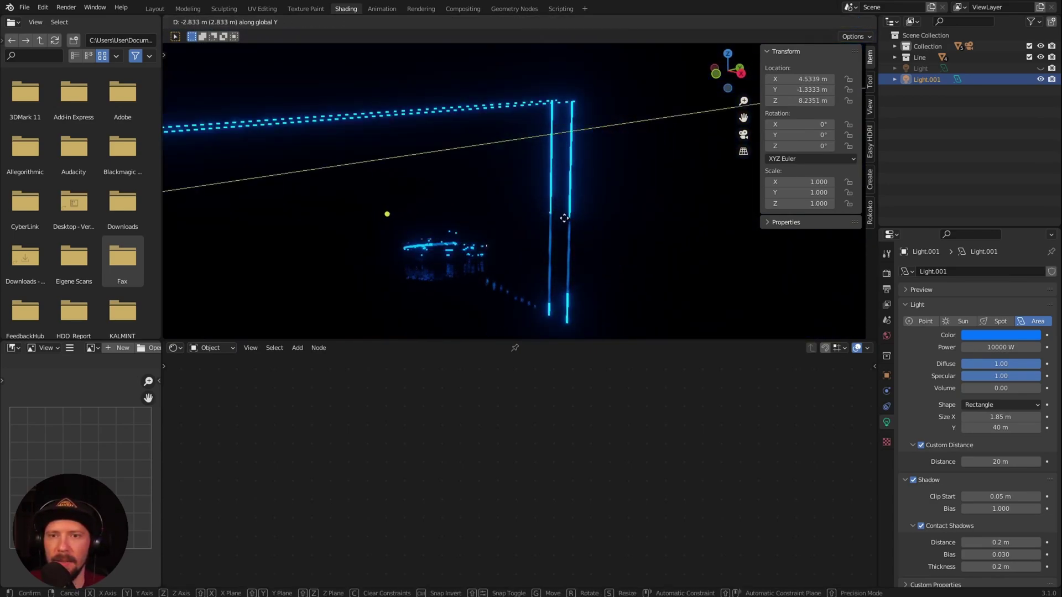
left_click(576, 219)
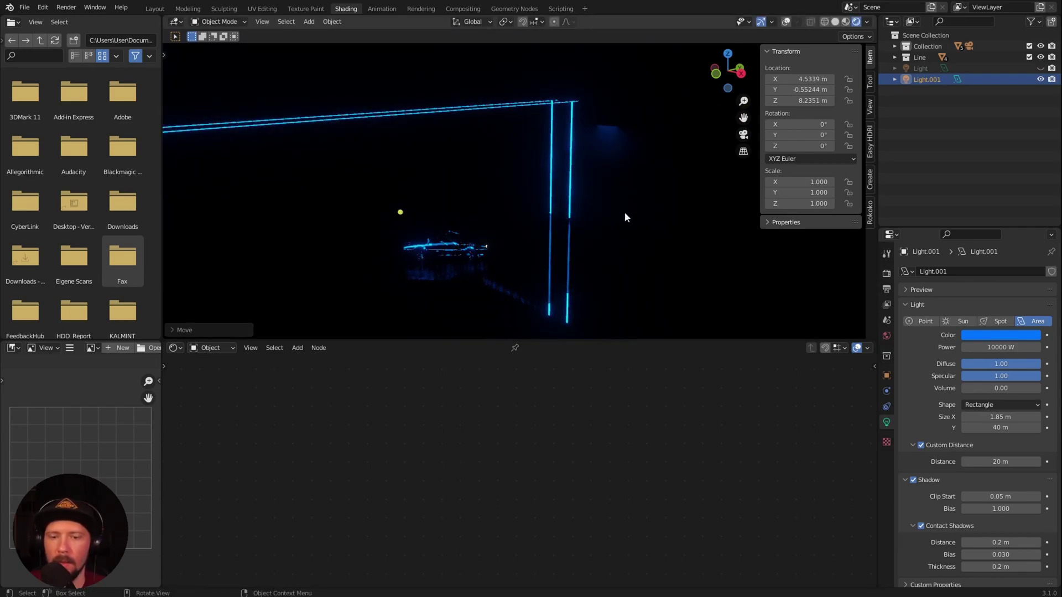
key("g")
key("y")
left_click(562, 225)
left_click(786, 21)
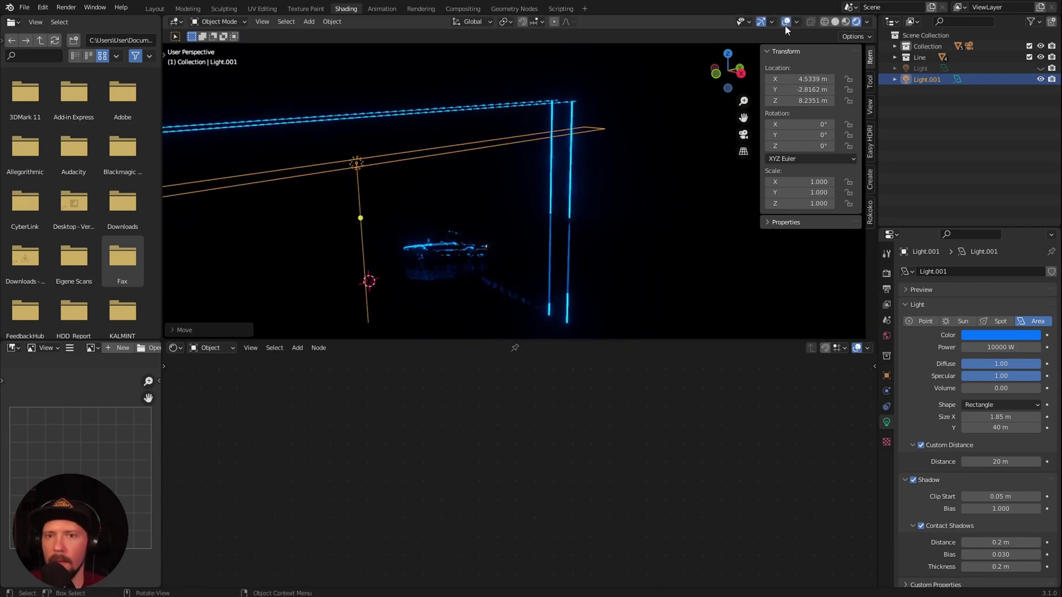
Try a Volume value of 1.00 on the duplicated light and reset it to 0
left_click_drag(977, 387, 882, 394)
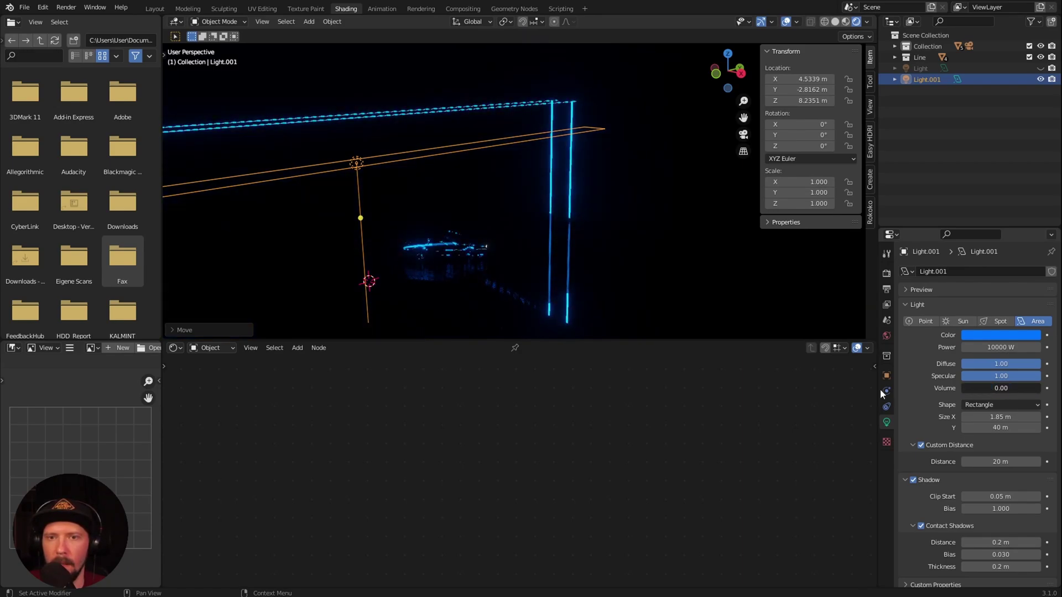
left_click_drag(979, 388, 1023, 388)
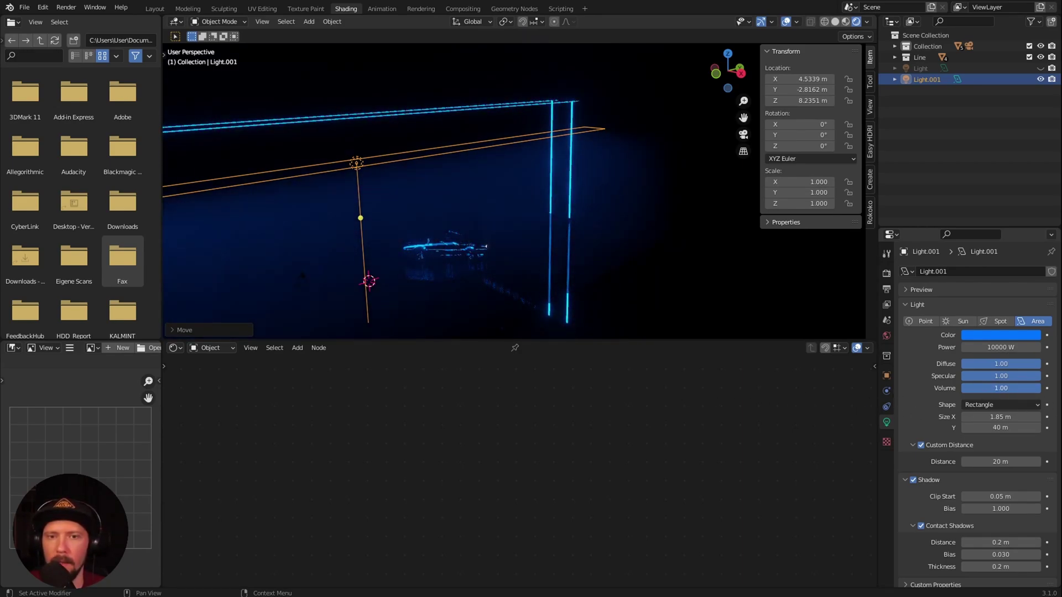
mouse_move(539, 213)
middle_mouse_down()
mouse_move(566, 226)
mouse_move(549, 231)
middle_mouse_up()
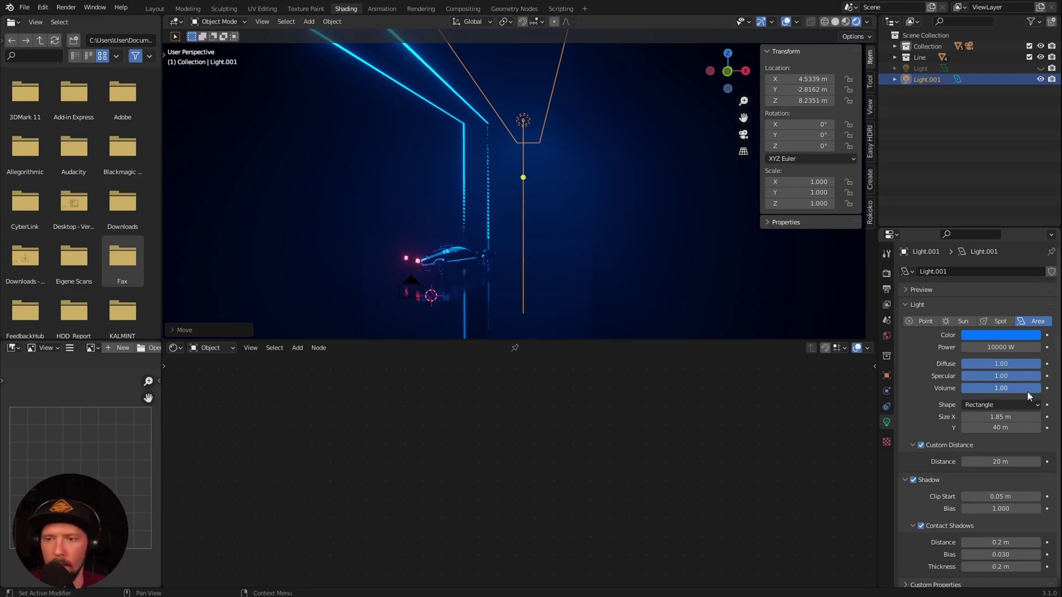
key("BackSpace")
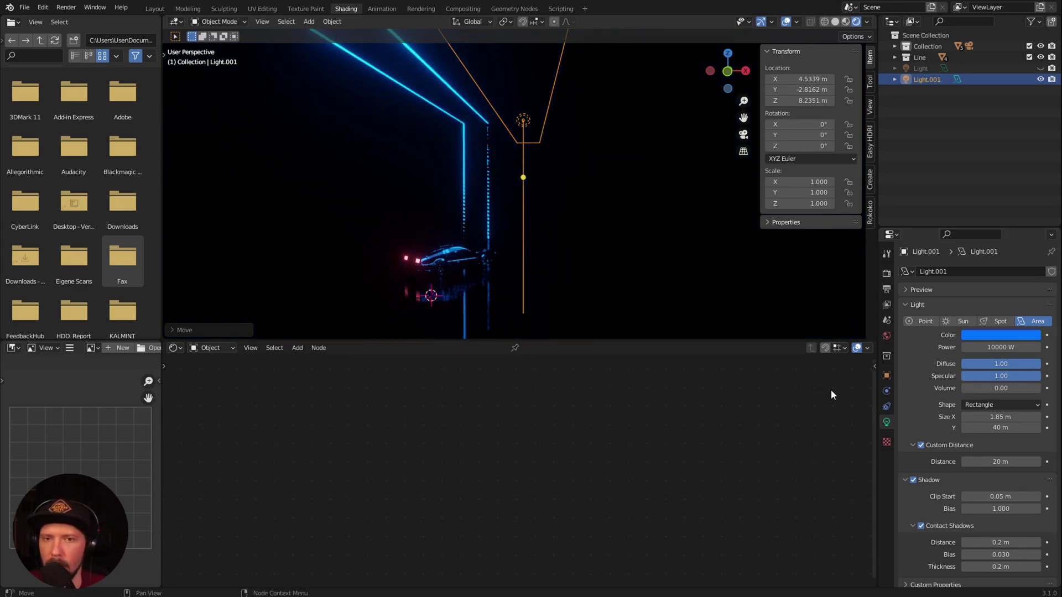
Show the original light in the viewport again and set the duplicated light's Y size to 10.9 m
middle_click_drag(533, 242, 564, 237)
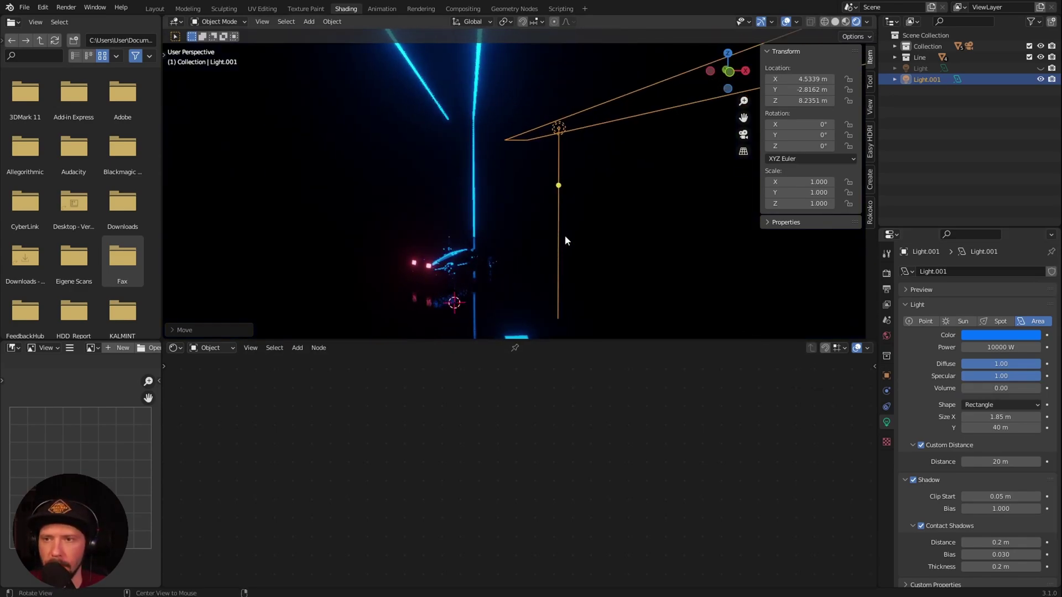
left_click(1039, 68)
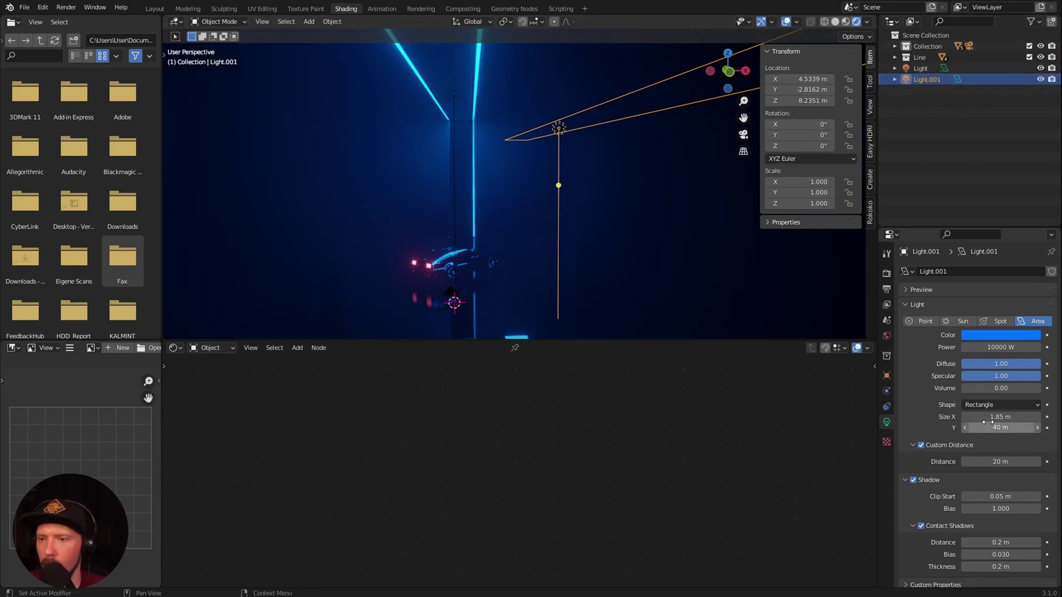
left_click(1004, 418)
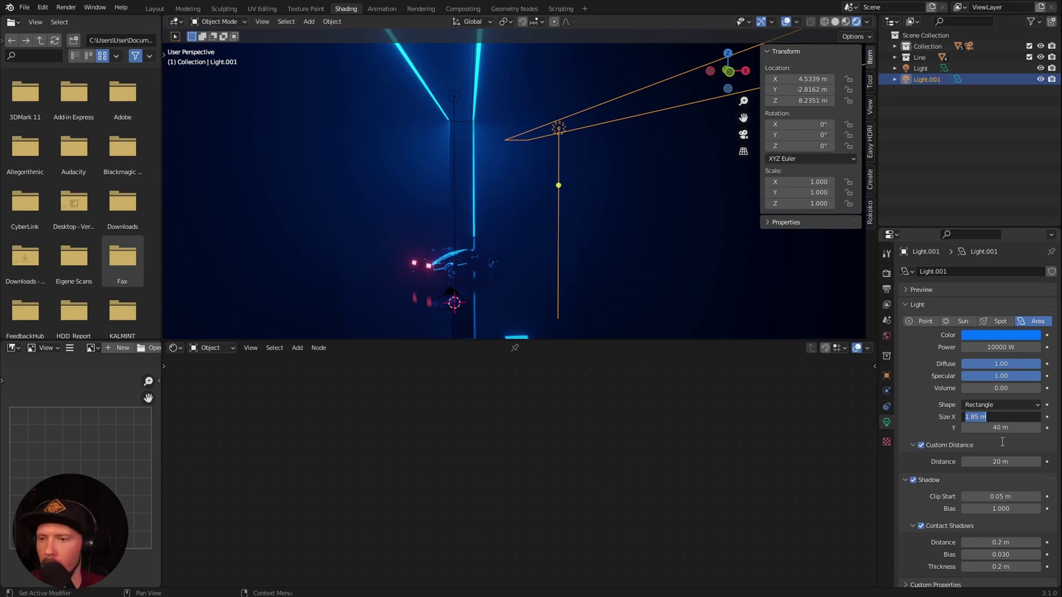
left_click(1011, 427)
type("10.9")
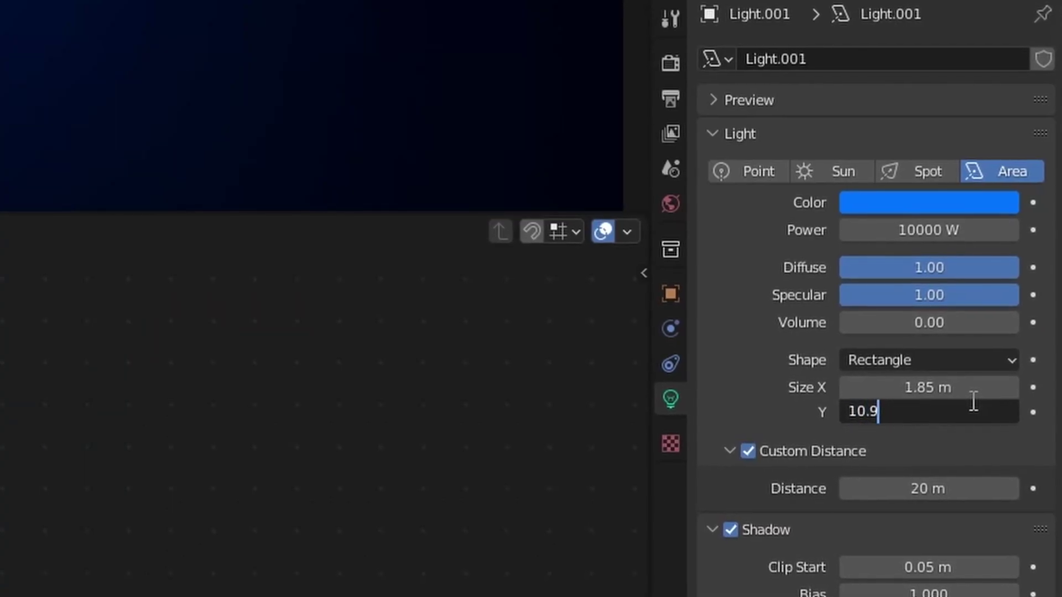
key("Return")
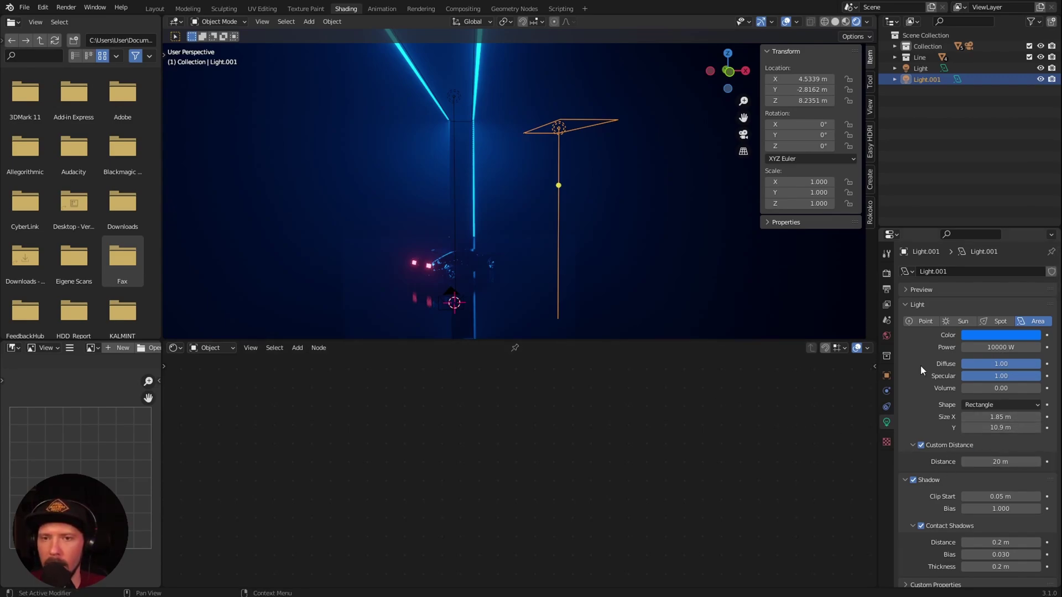
Set the duplicated light's location to X 2.1268 m, Y 8.0905 m and Z 2.2603 m
middle_click_drag(596, 289, 622, 229)
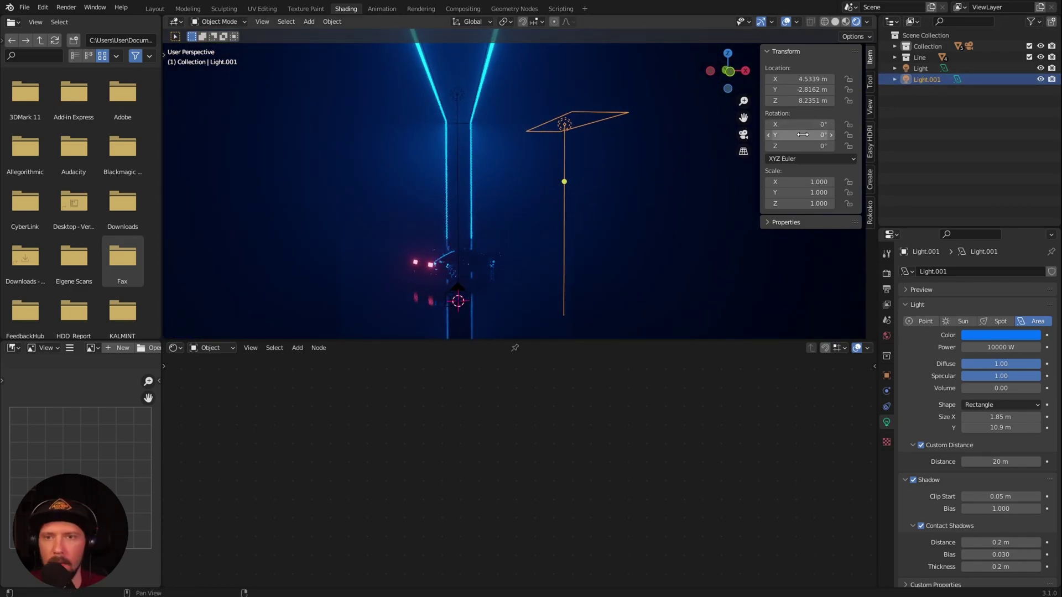
left_click(820, 79)
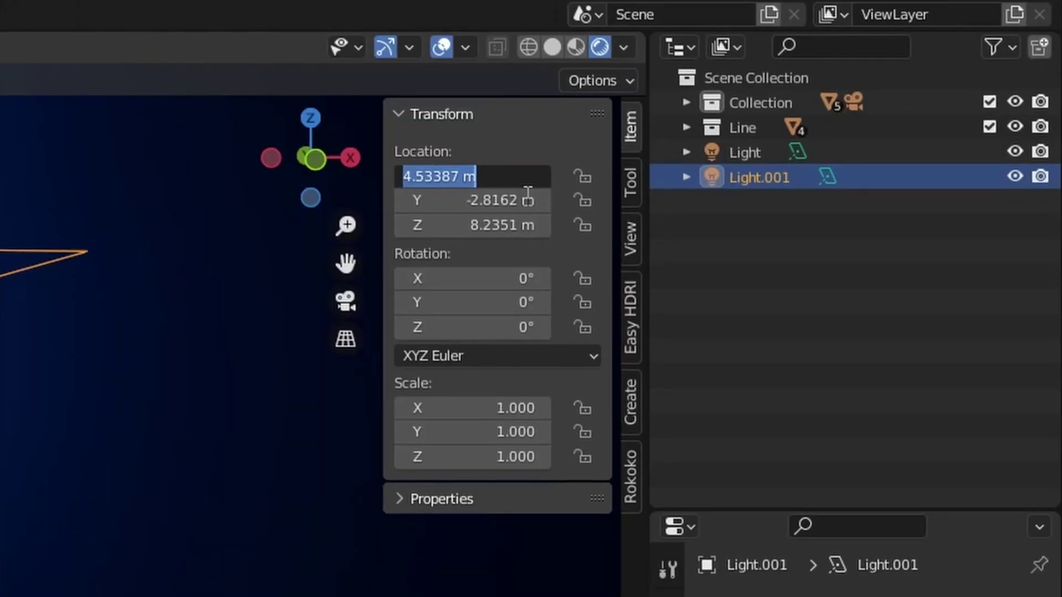
type("2.")
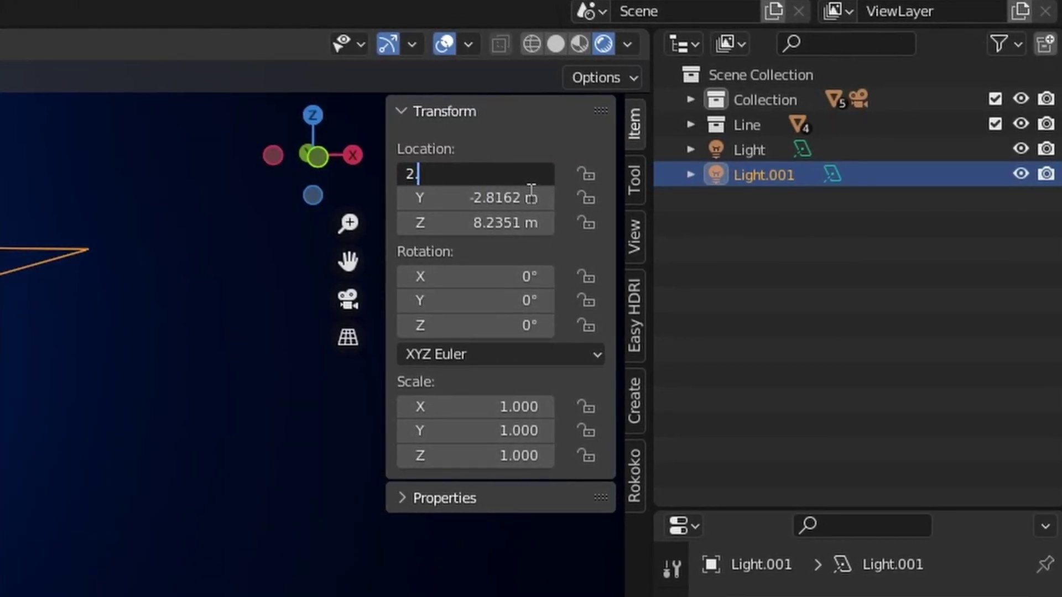
type("12")
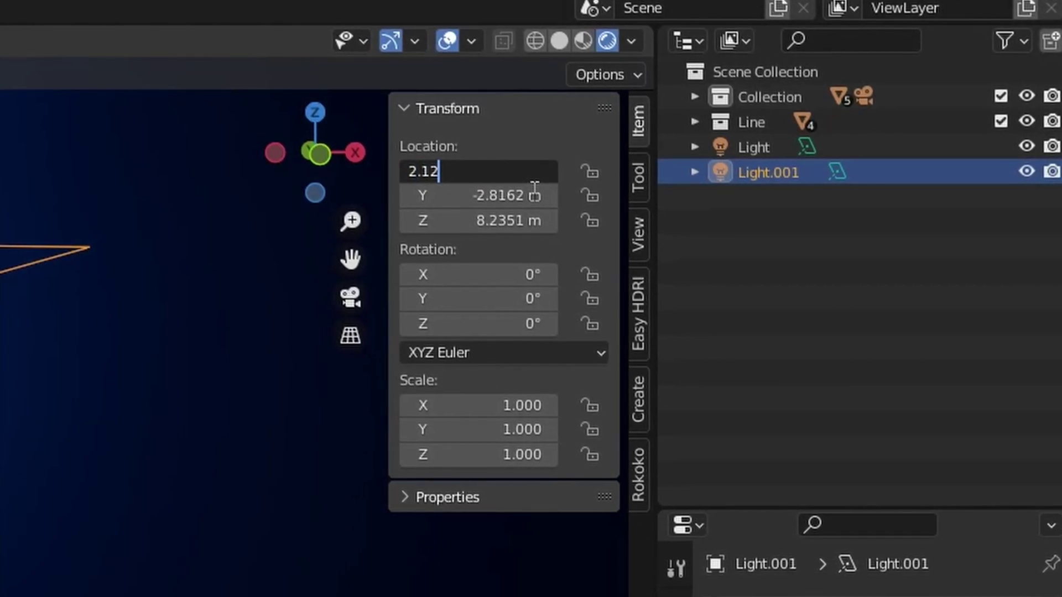
type("68")
key("Tab")
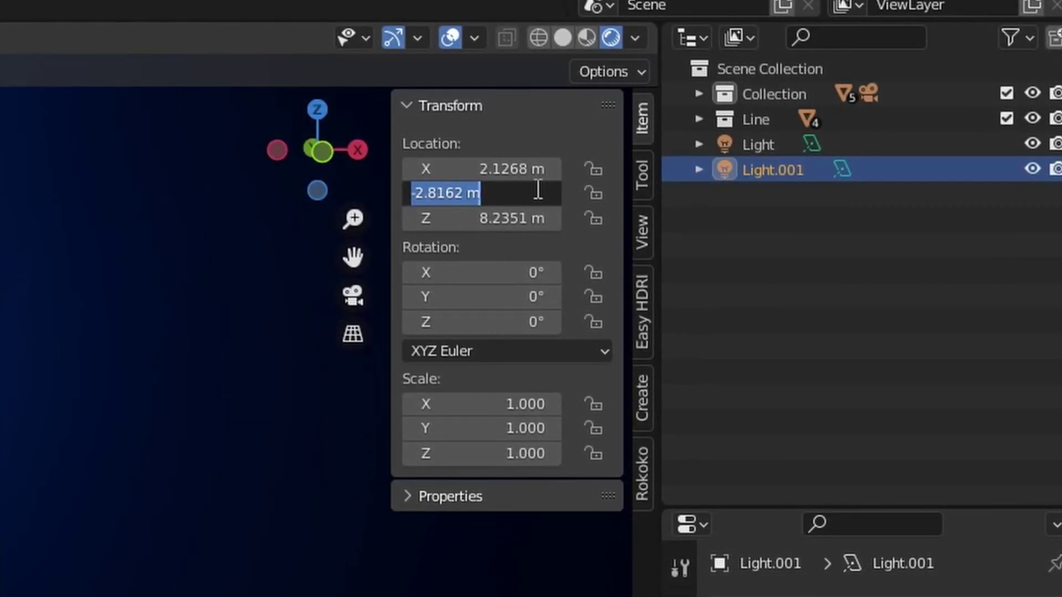
type("8.0905")
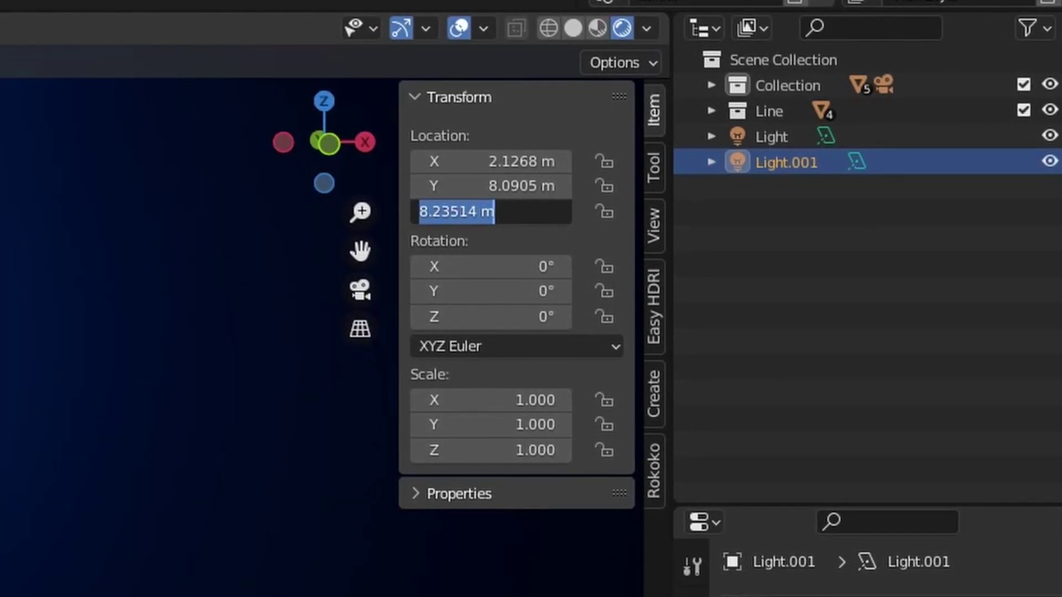
type("2.")
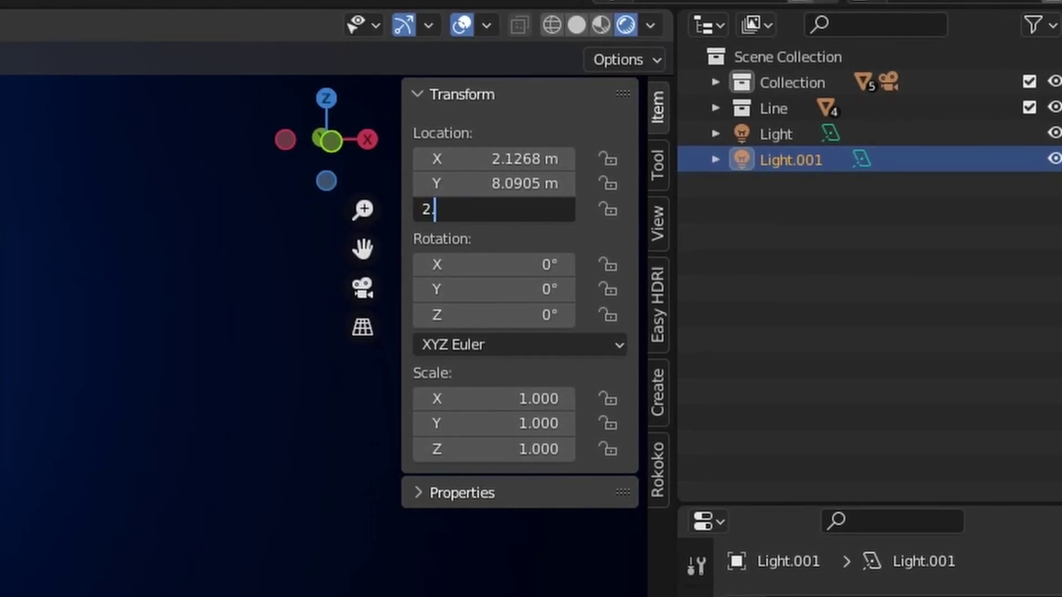
type("2603")
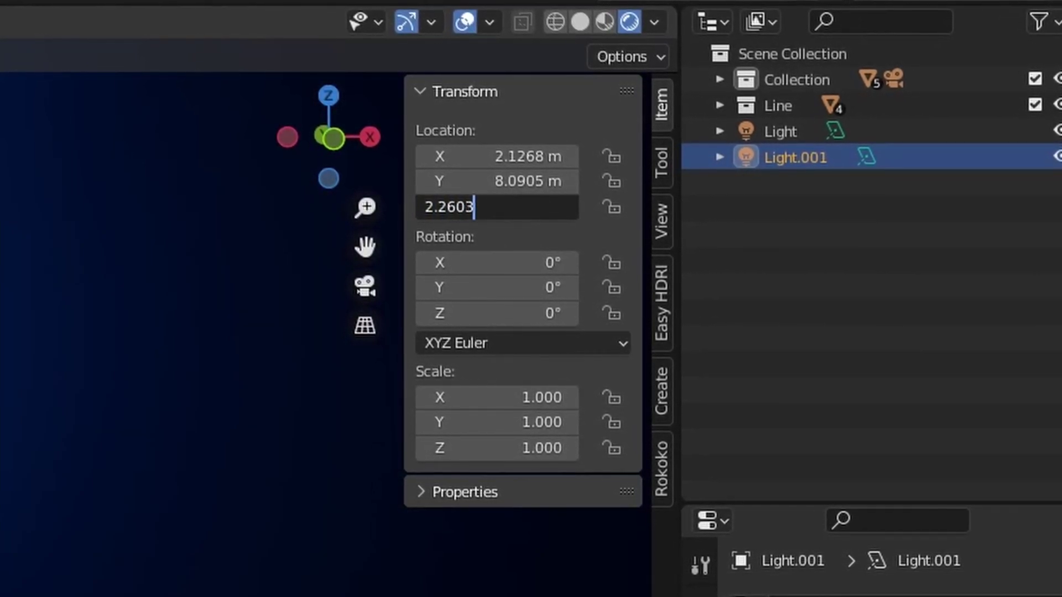
key("Tab")
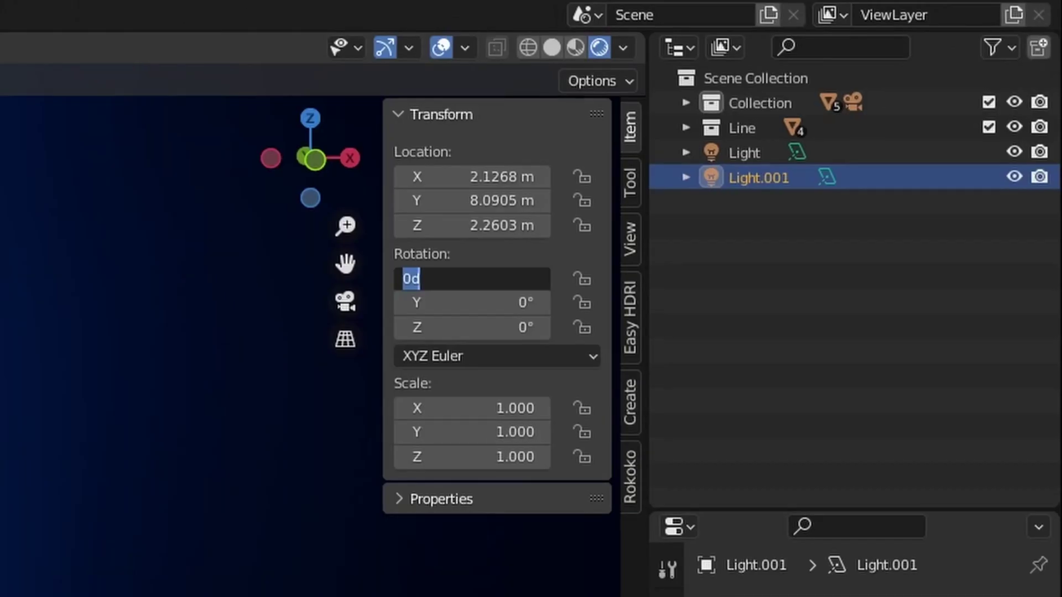
Rotate the duplicated light to 78.8° on Y and 113° on Z
key("Tab")
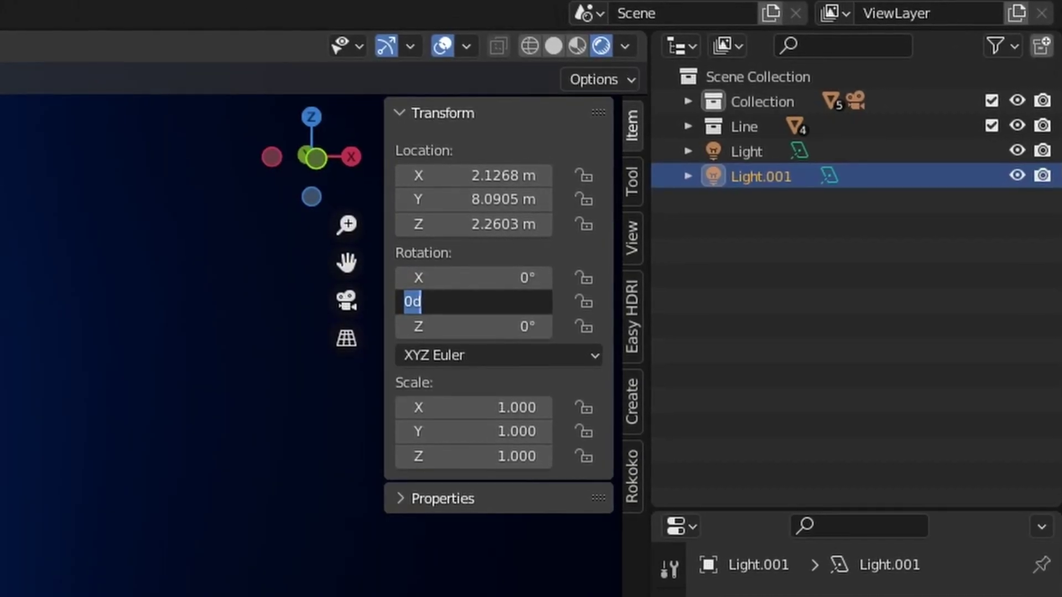
type("78.8")
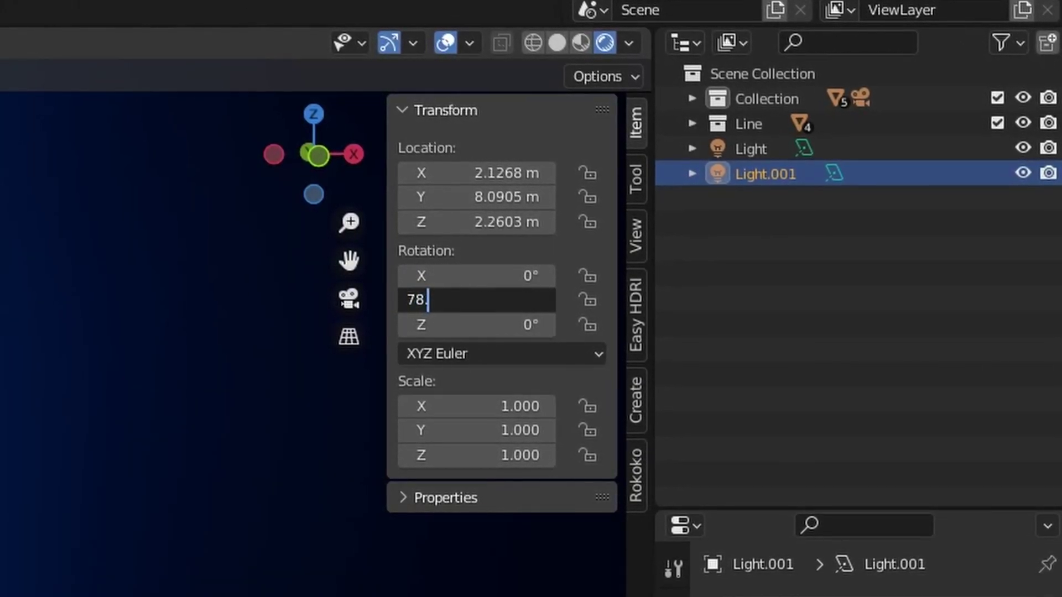
key("Tab")
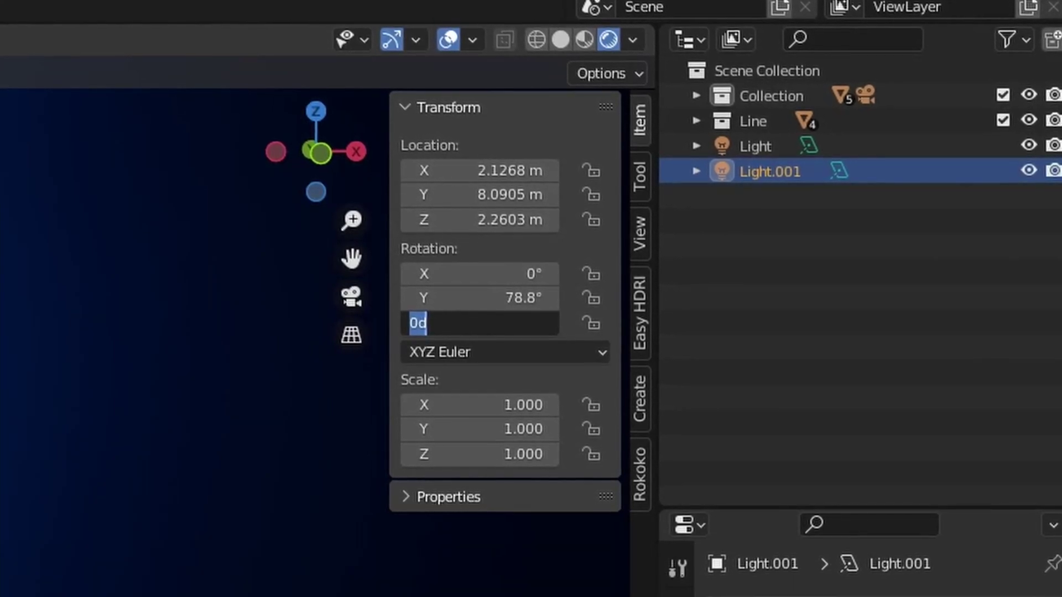
type("113")
key("Return")
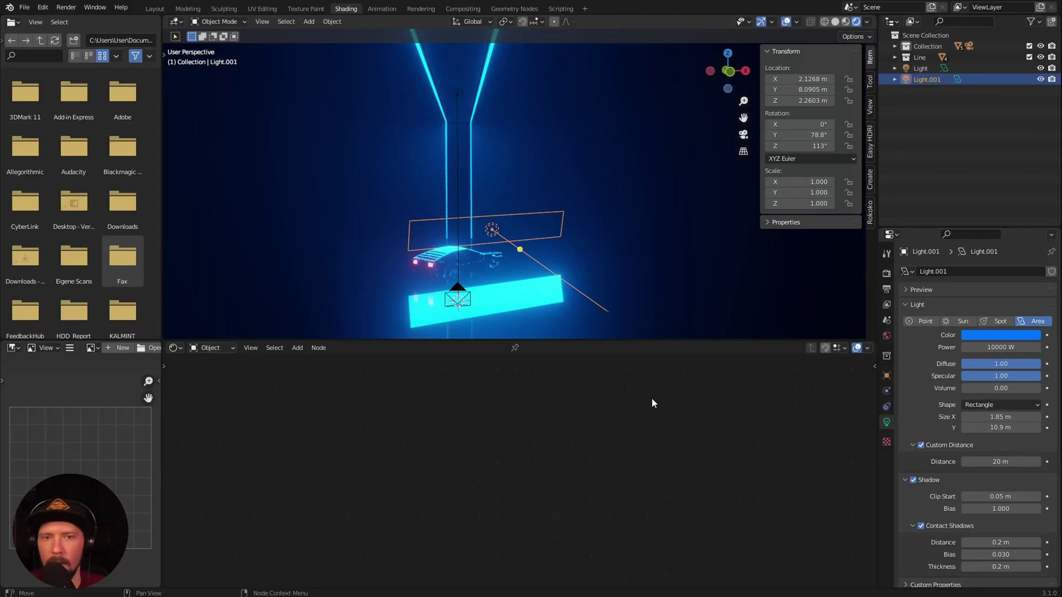
Return to the camera view and set the duplicated light's custom distance to 5 m
key("KP_0")
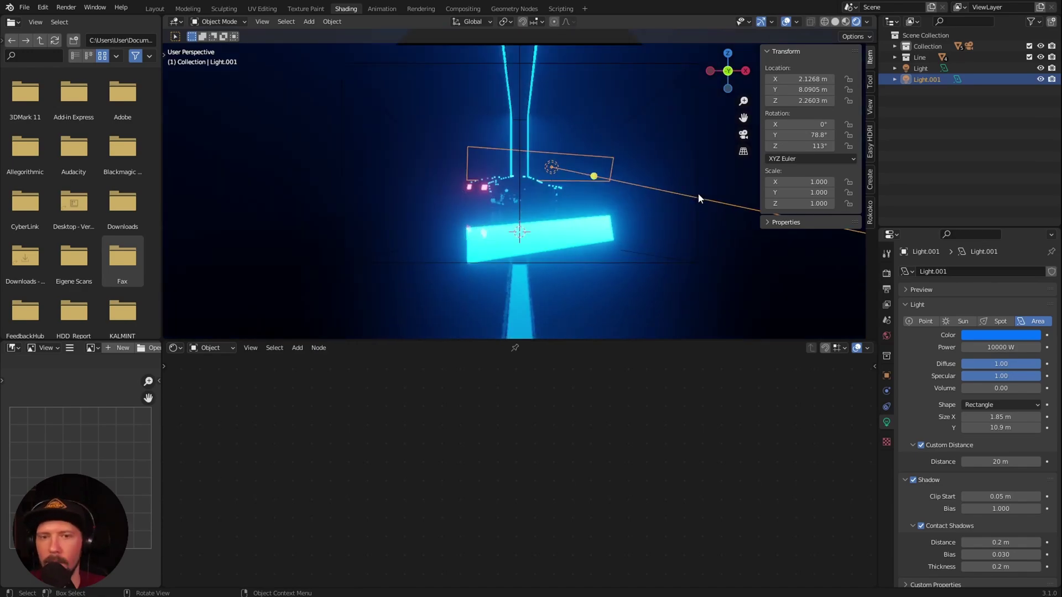
scroll(635, 251, "up", 1)
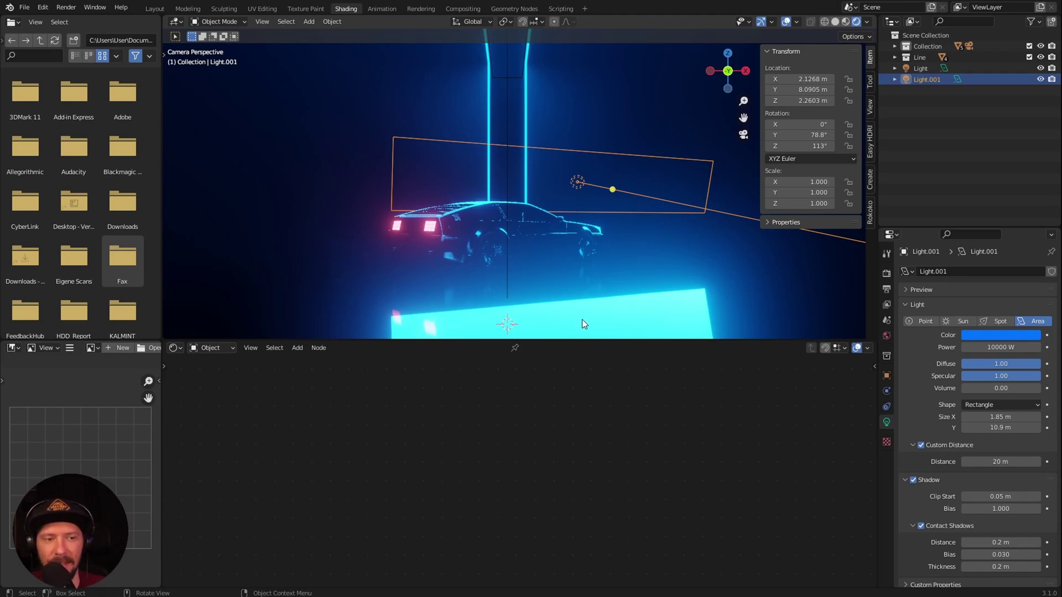
scroll(679, 268, "down", 1)
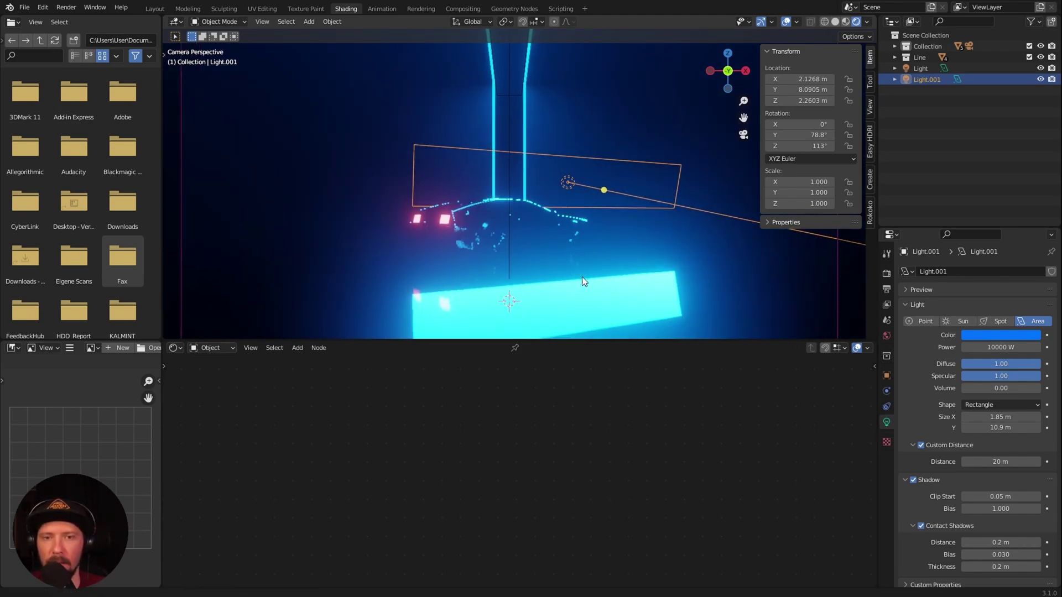
scroll(609, 273, "up", 1)
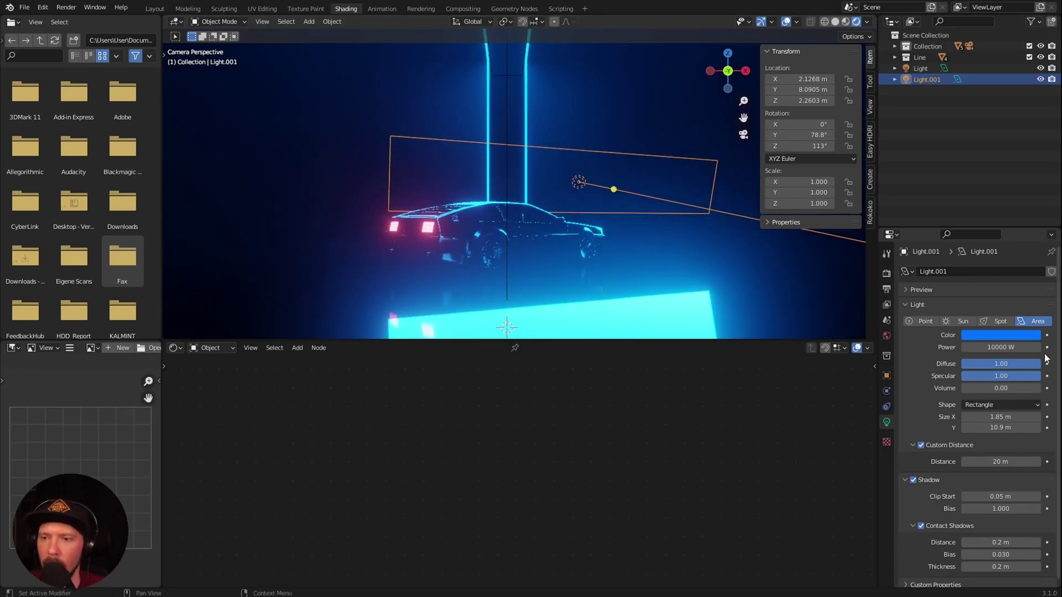
left_click_drag(1019, 362, 860, 374)
left_click_drag(965, 376, 1022, 390)
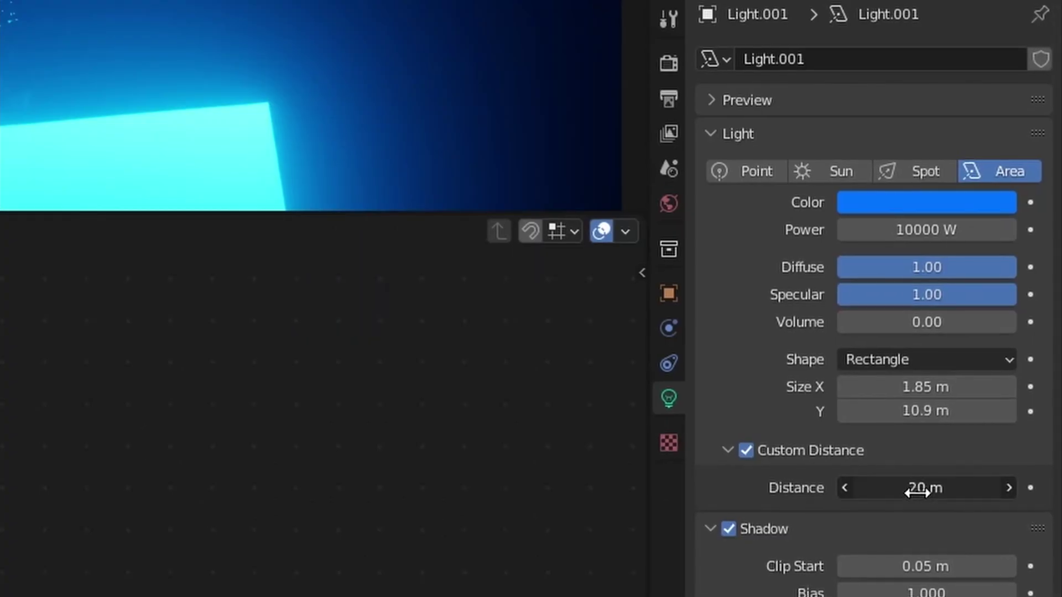
left_click(1003, 462)
type("1")
key("Return")
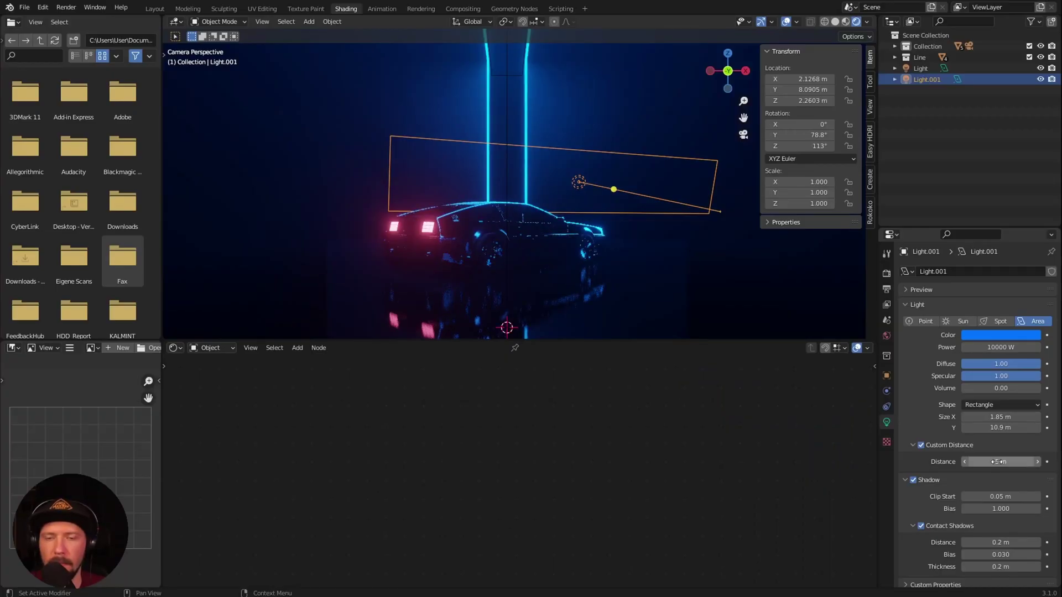
Deselect the light, hide the viewport overlays and add a reflection plane light probe at the world origin
middle_click_drag(620, 254, 655, 252)
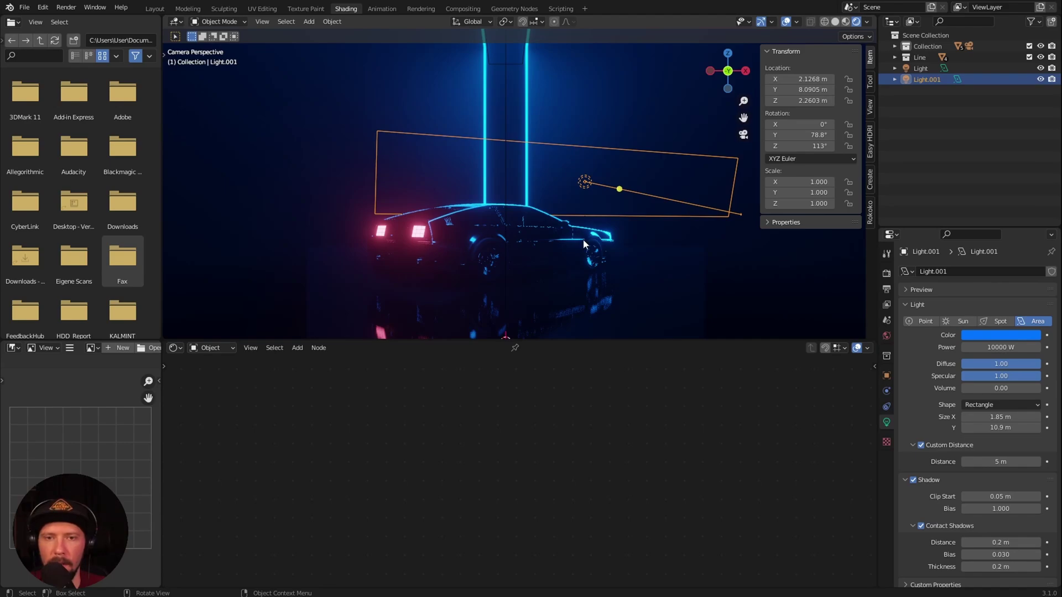
left_click(691, 270)
key("Home")
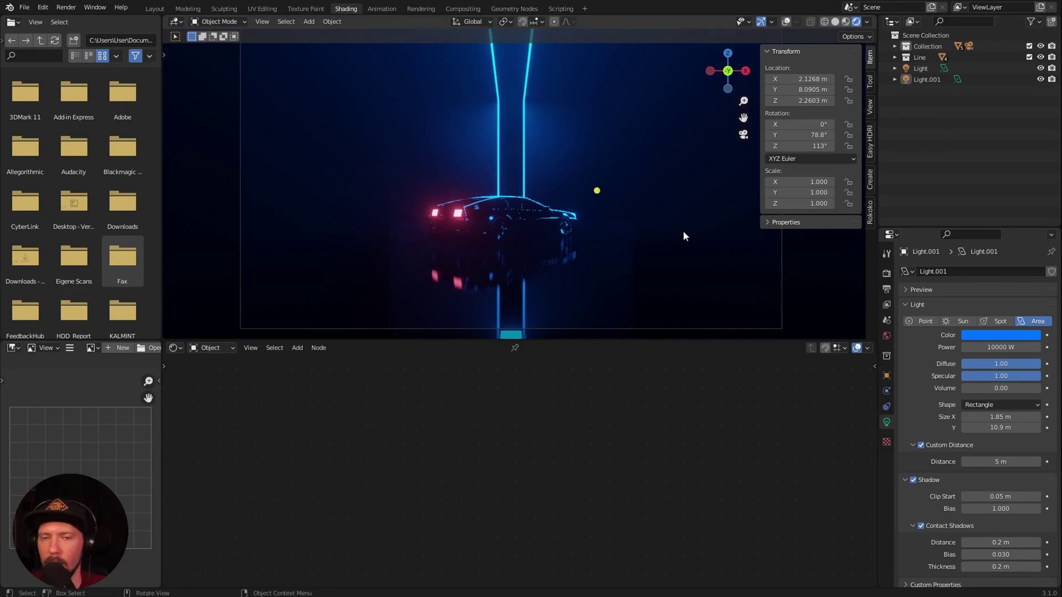
key("shift+a")
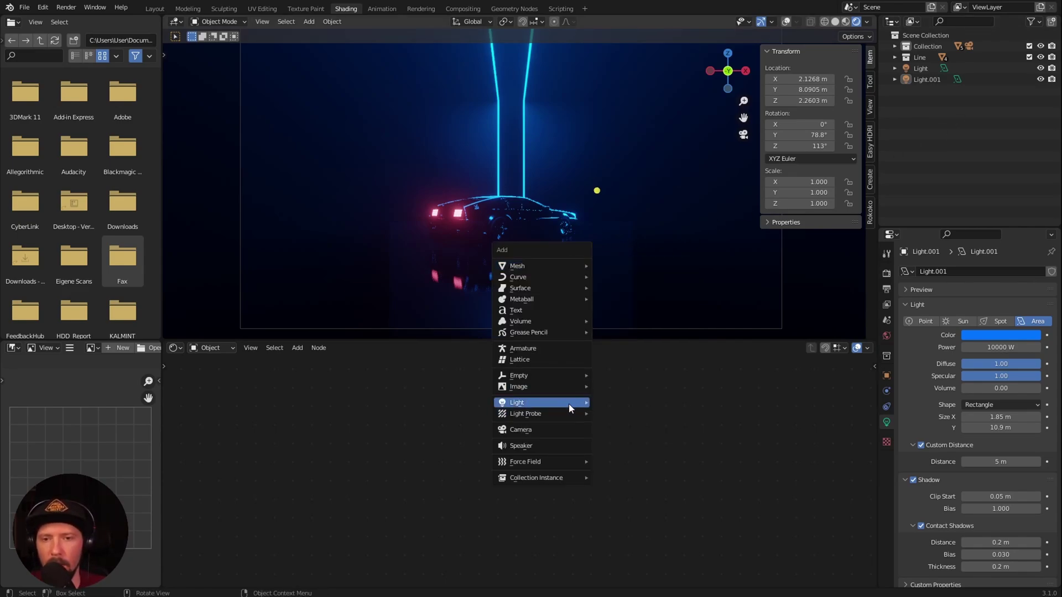
mouse_move(561, 415)
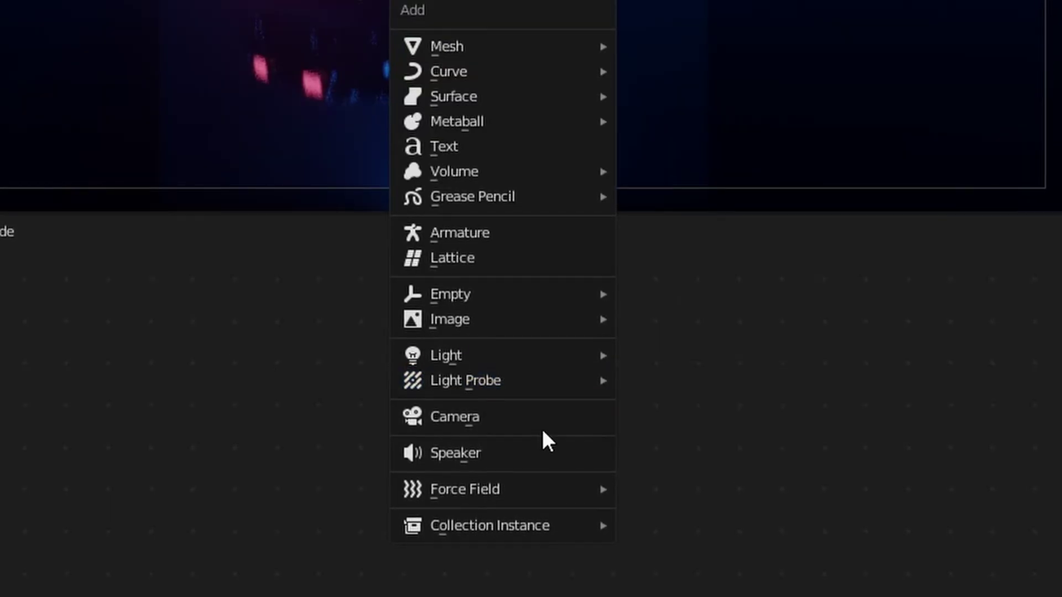
left_click(732, 408)
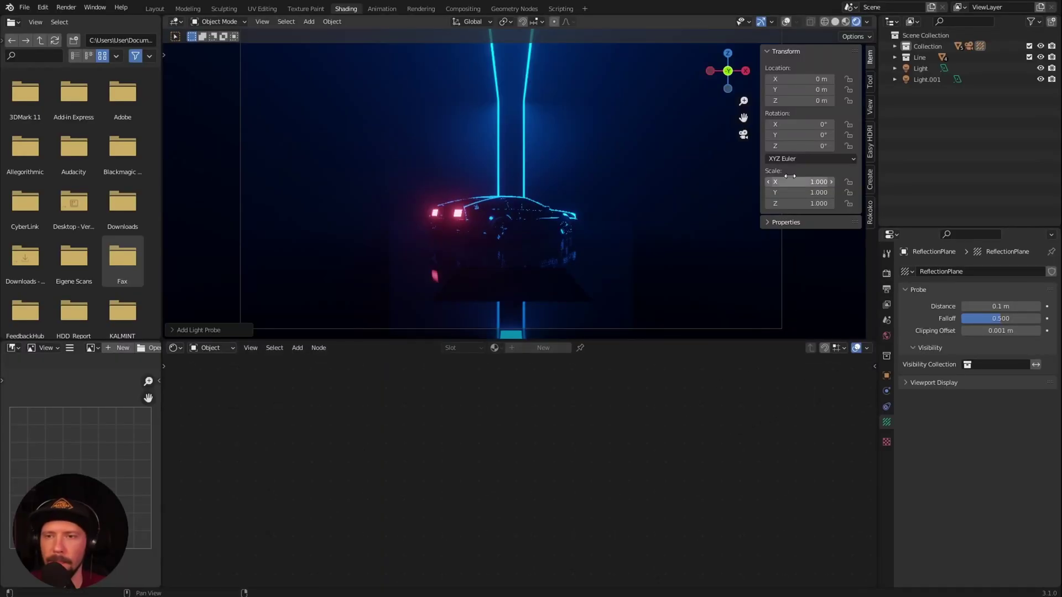
Show the viewport overlays and scale the reflection plane to X 10, Y 20 and Z 10
left_click(785, 21)
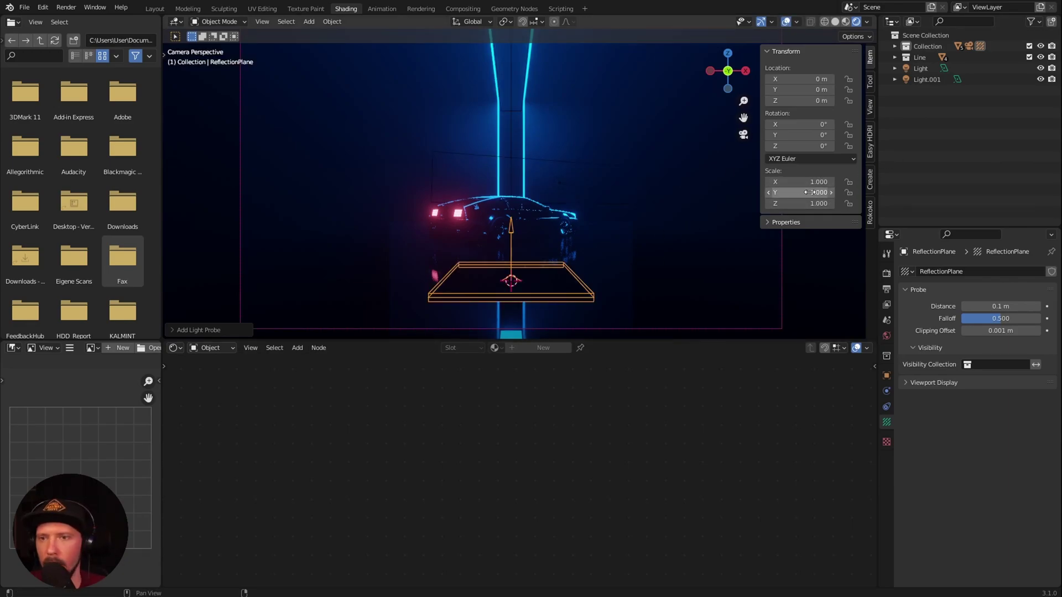
left_click(824, 180)
type("10")
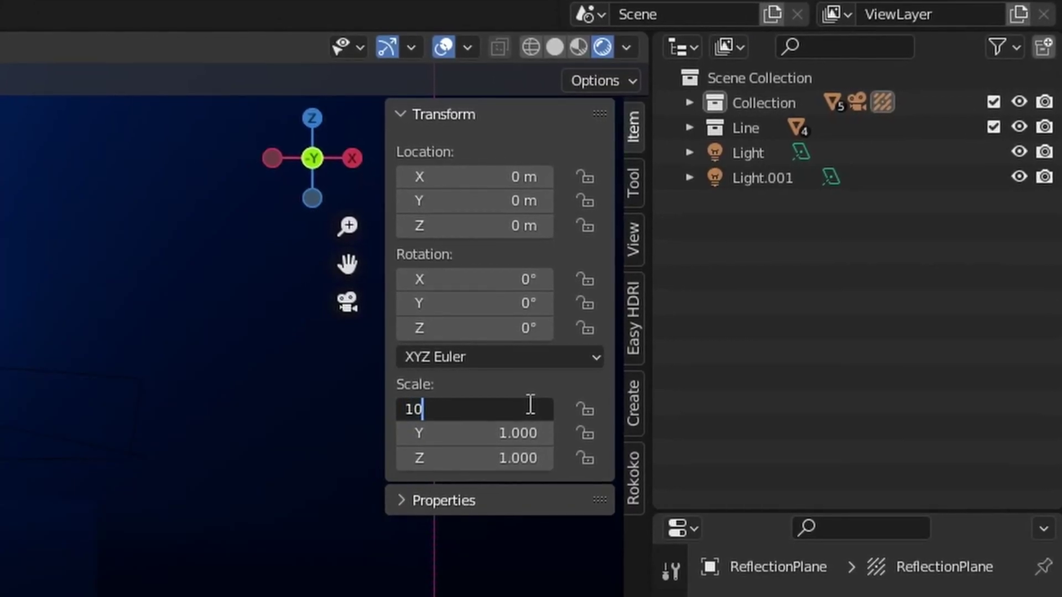
key("Tab")
type("20")
key("Tab")
type("10")
key("Return")
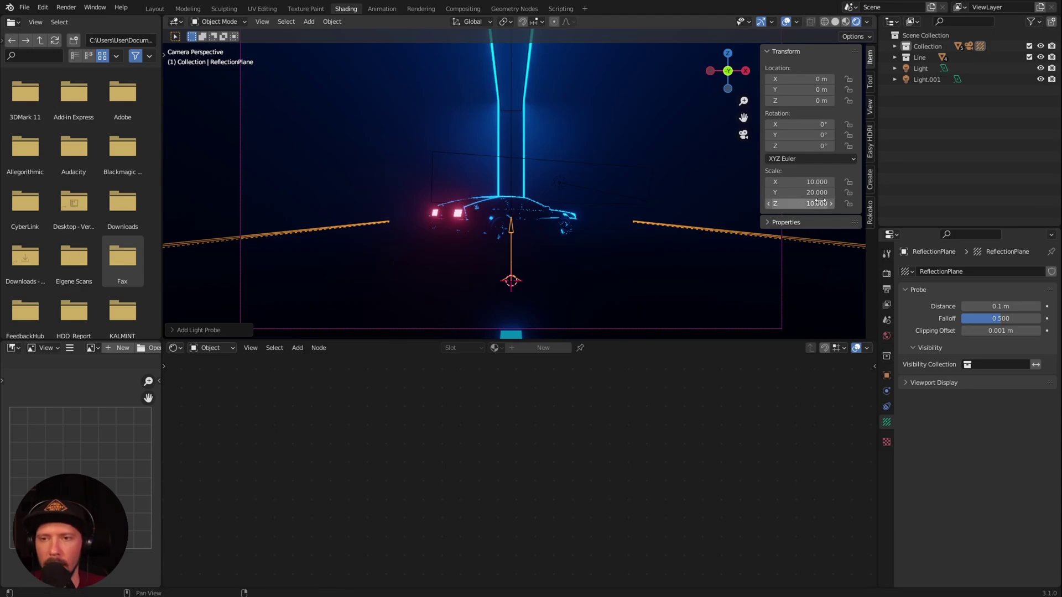
left_click(813, 203)
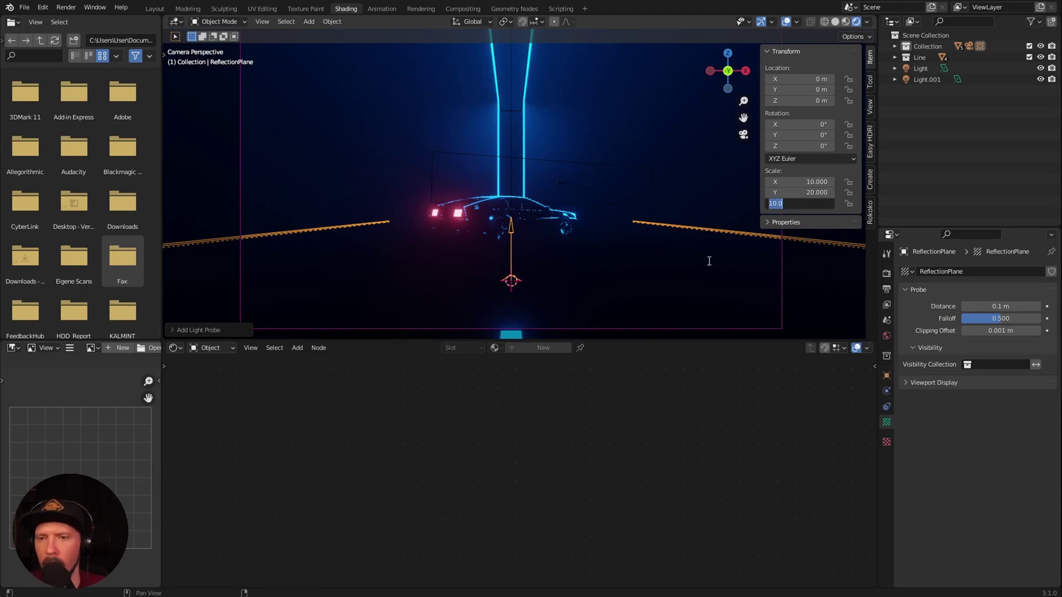
key("Return")
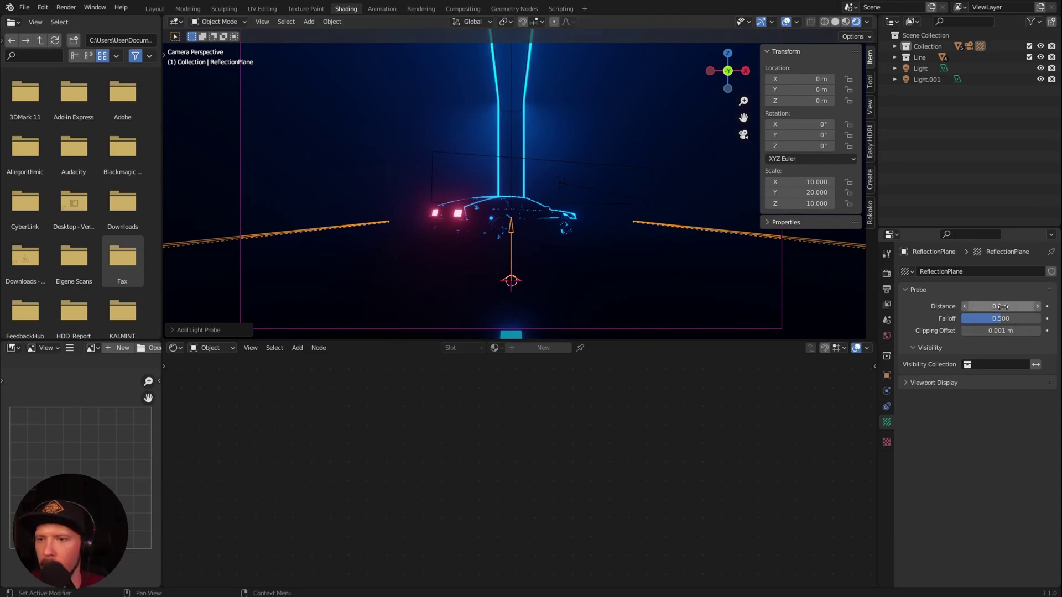
Set the reflection plane's probe distance to 5 m and its falloff to 0
left_click(1000, 306)
type("5")
key("Tab")
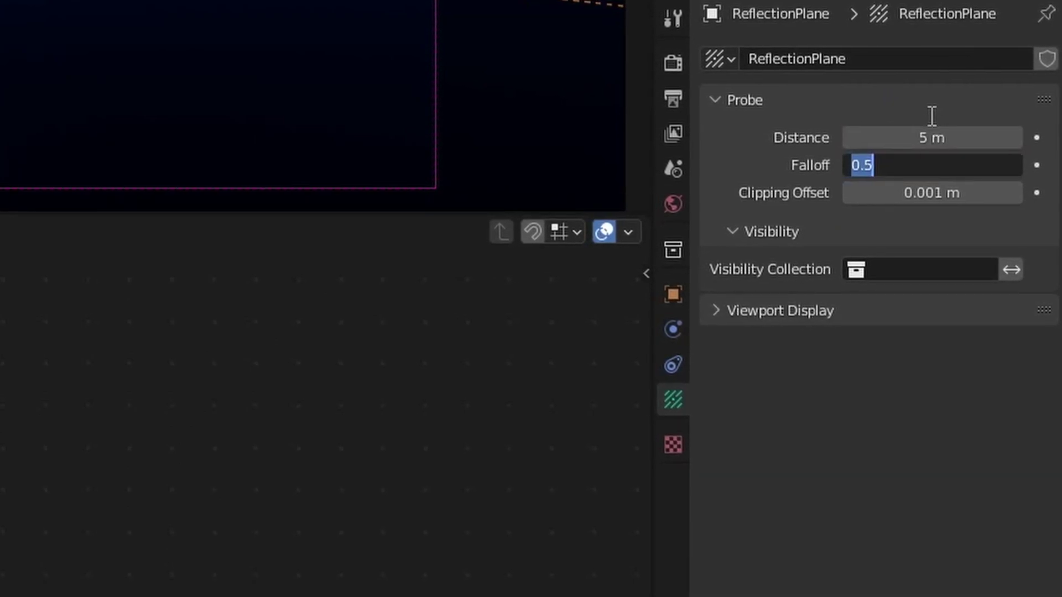
type("0")
key("Tab")
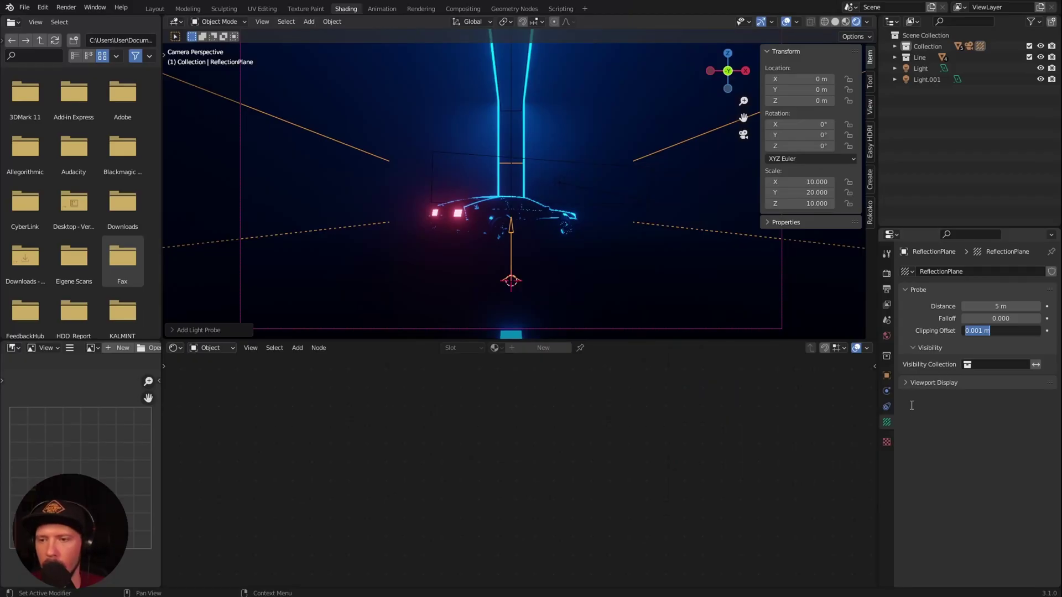
key("Return")
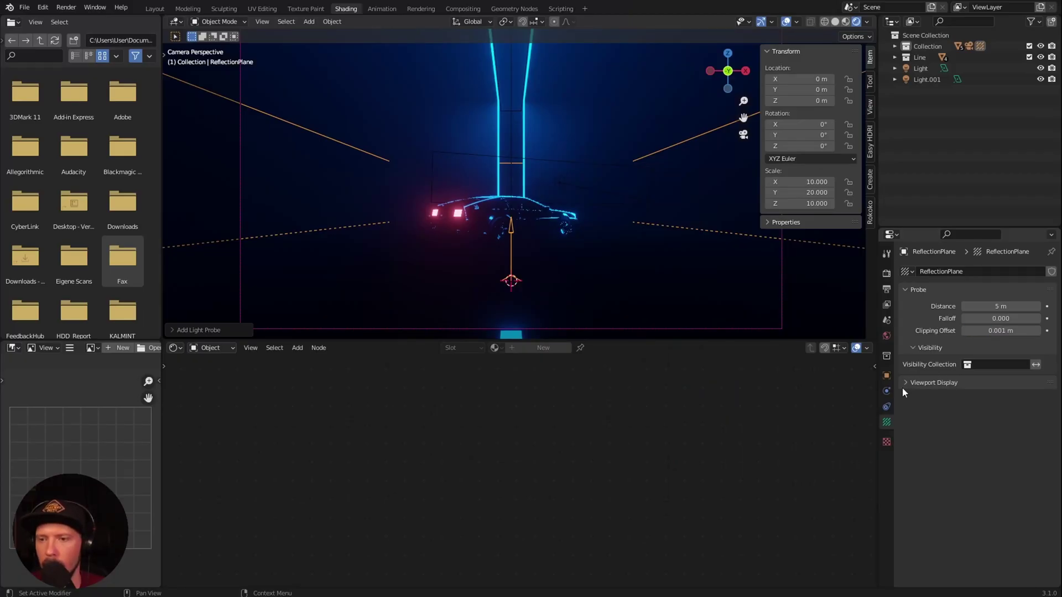
Raise the reflection plane to Z 0.01 m using its preview plane as a guide, then hide the preview and the viewport overlays
left_click(907, 383)
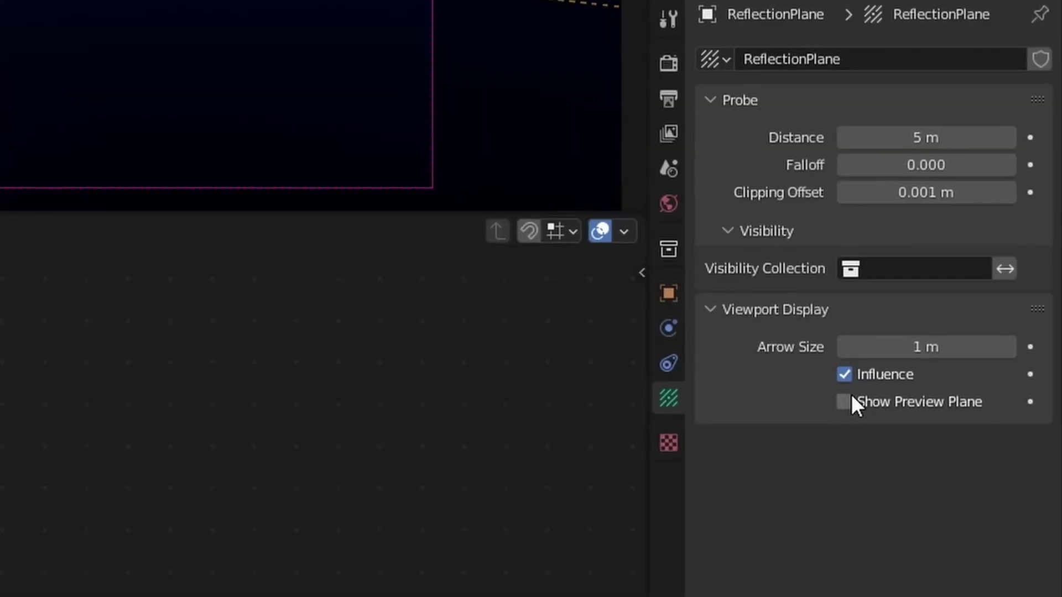
left_click(965, 423)
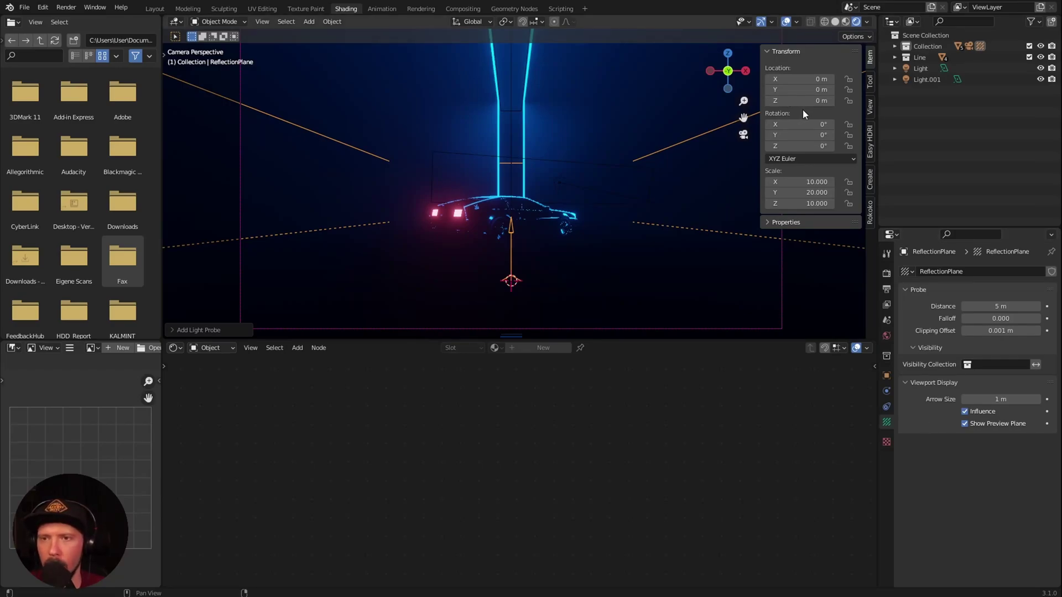
left_click_drag(807, 102, 811, 102)
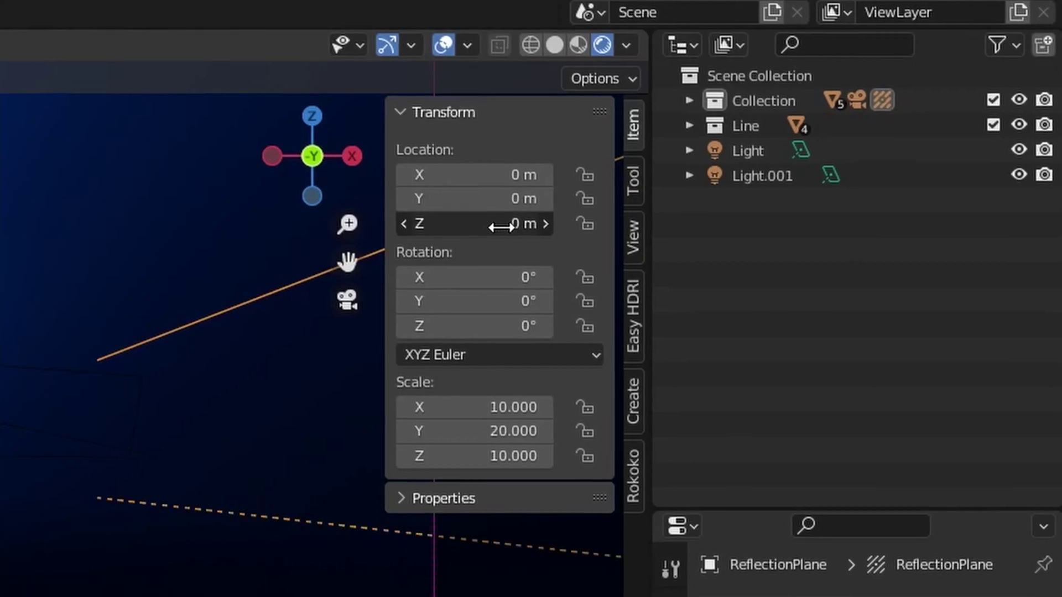
left_click_drag(501, 226, 504, 227)
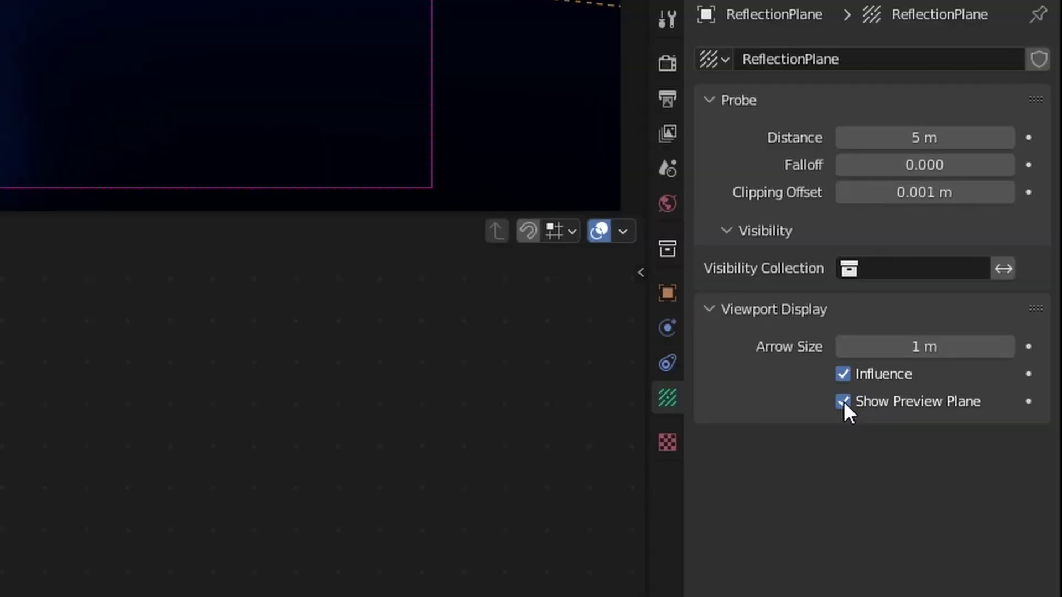
left_click(965, 424)
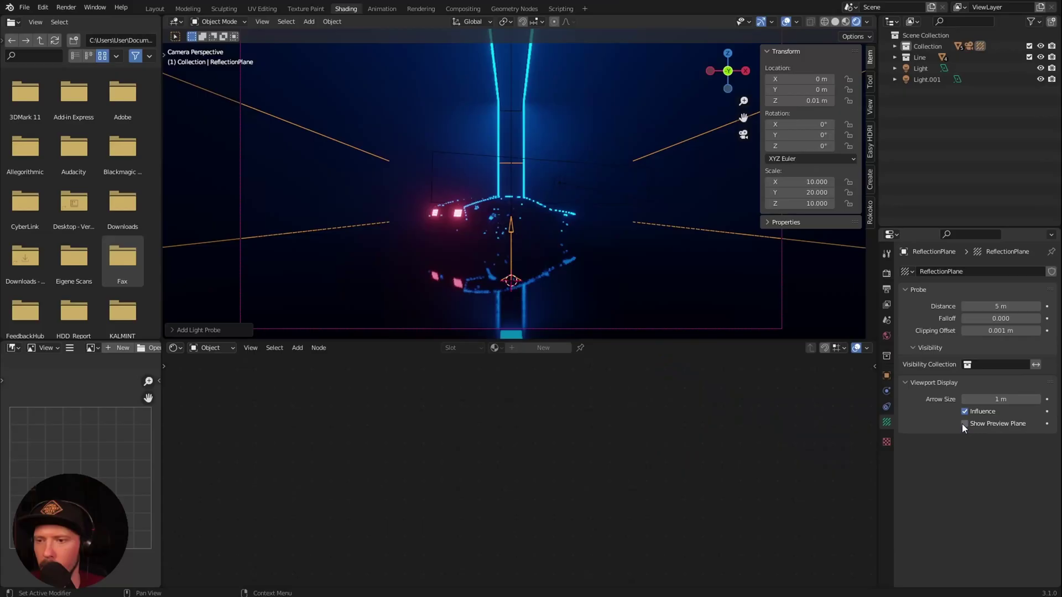
left_click(786, 21)
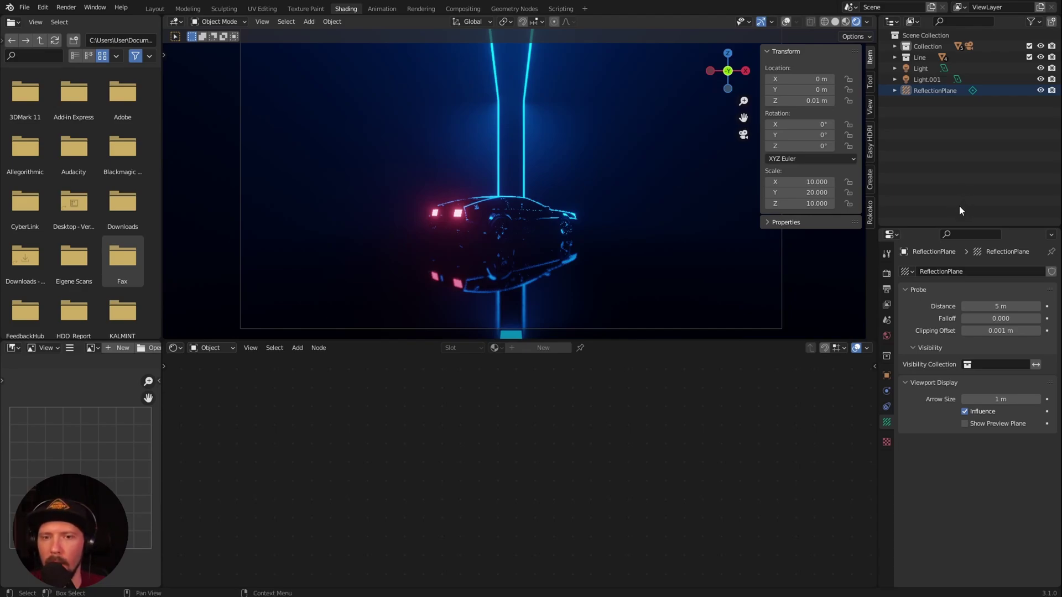
Add a reflection cubemap light probe and change its type to Box
key("shift+a")
mouse_move(635, 252)
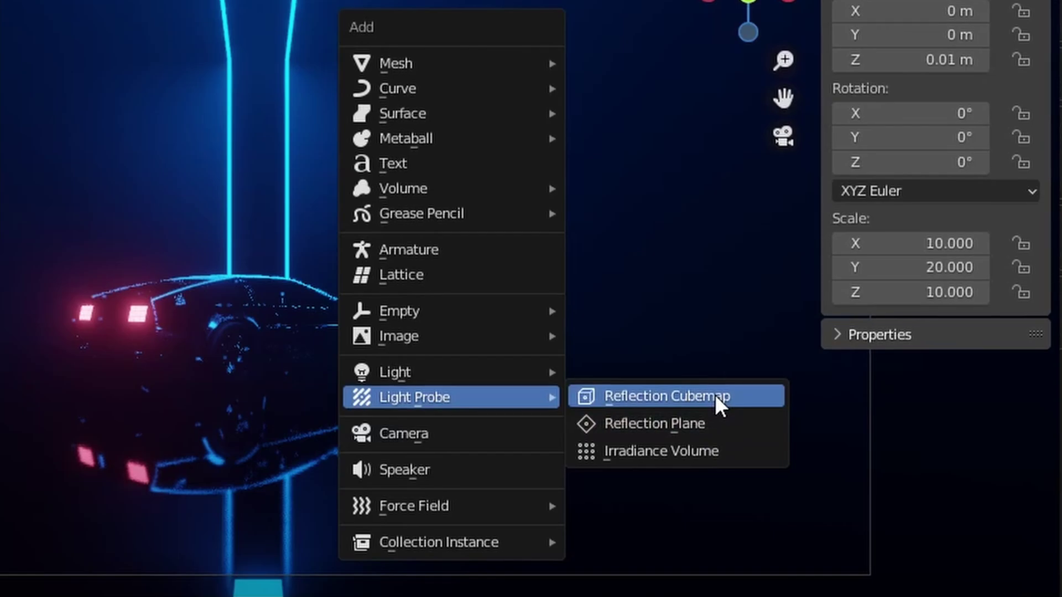
left_click(717, 249)
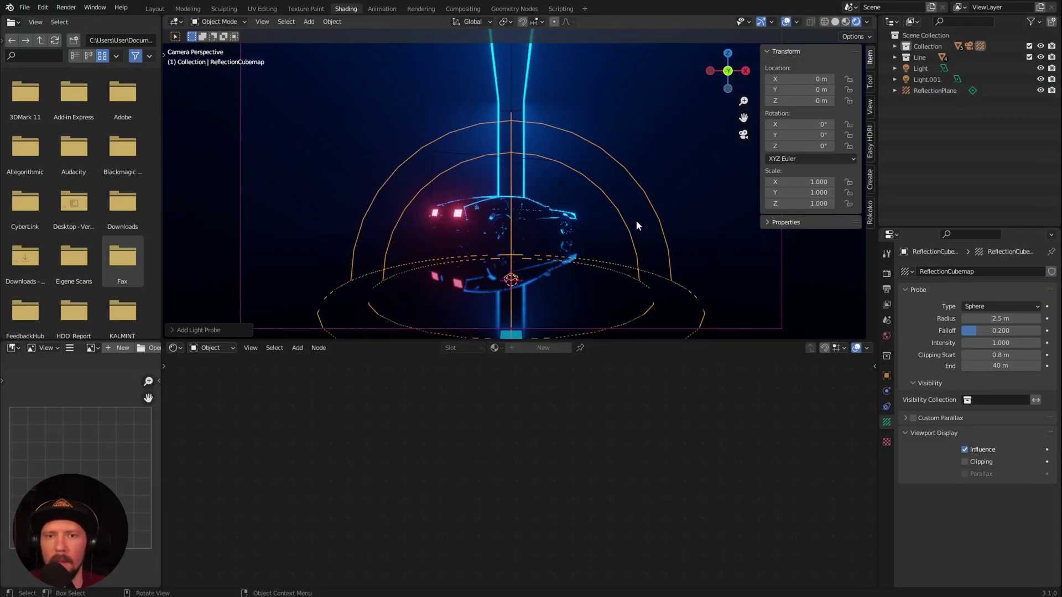
left_click(991, 308)
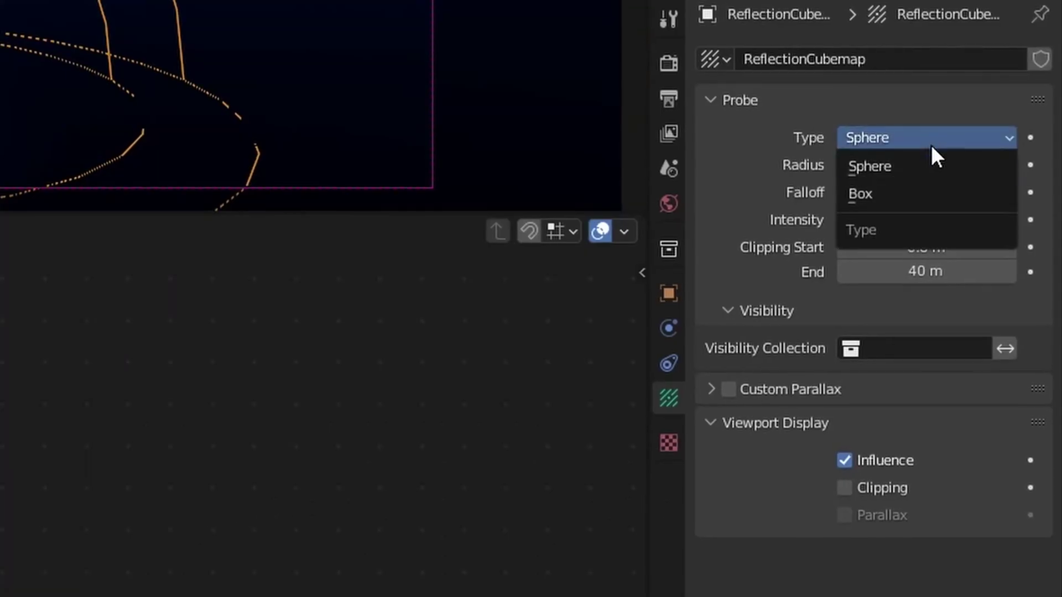
left_click(987, 324)
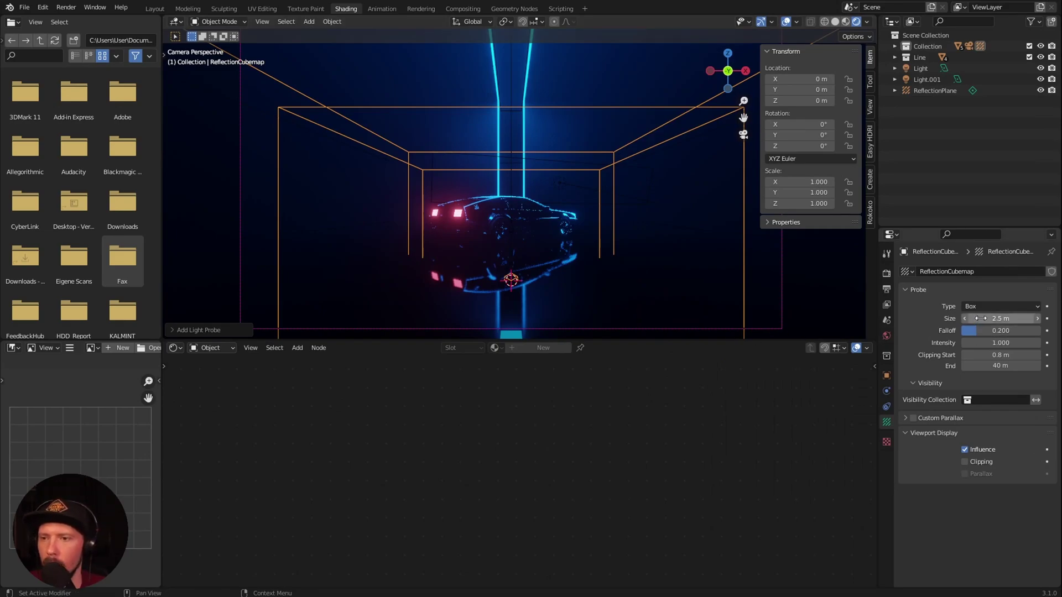
Enlarge the cubemap's box size to 17.6 m, judging it in solid shading, and return to the rendered camera view
left_click_drag(1028, 318, 1059, 318)
middle_click_drag(585, 184, 532, 269)
key("z")
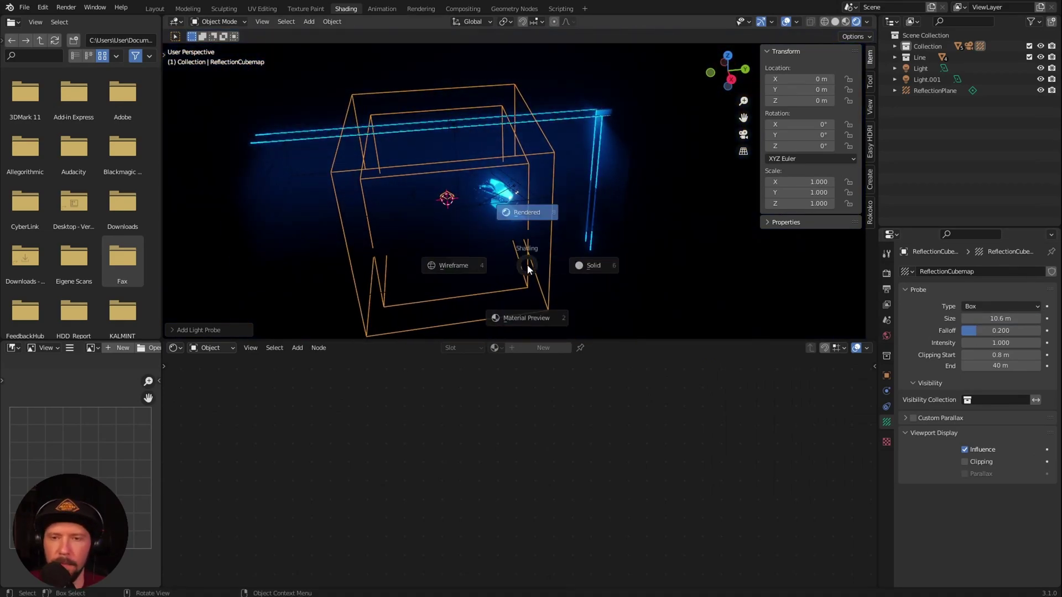
left_click(606, 268)
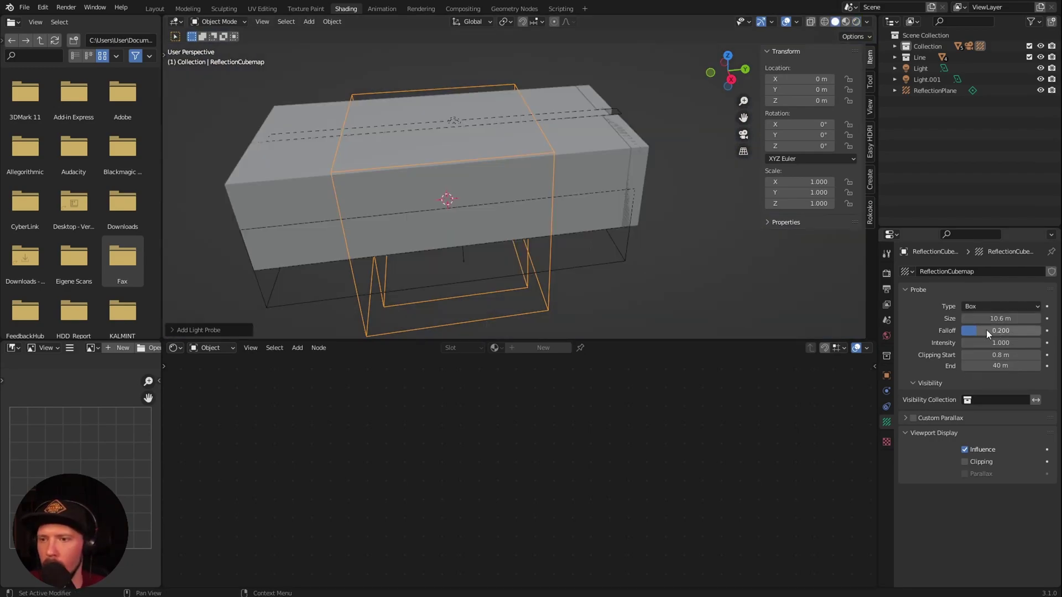
left_click_drag(1028, 318, 1028, 317)
key("KP_0")
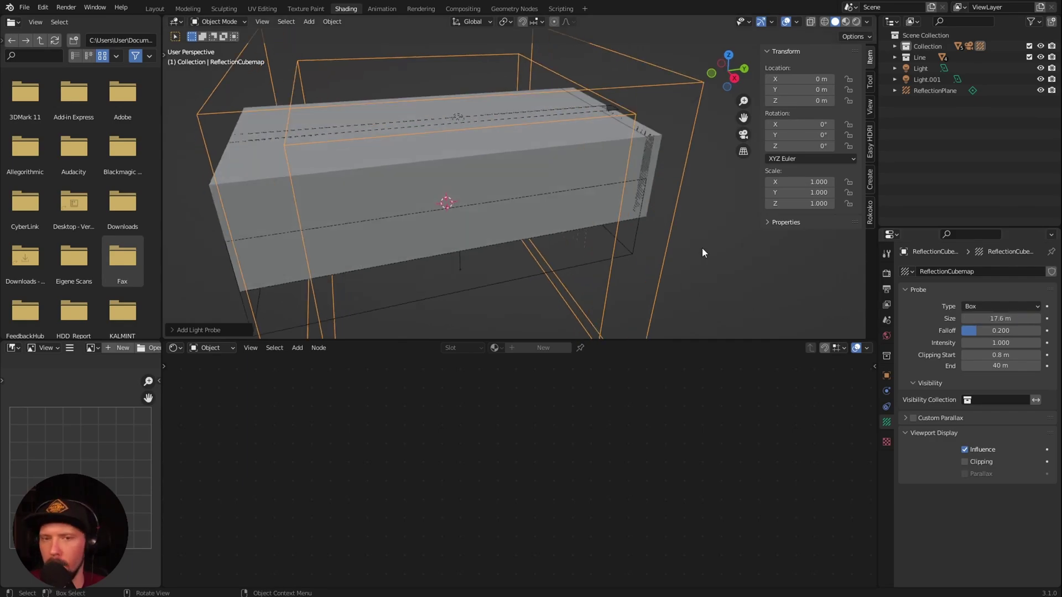
key("z")
left_click(585, 191)
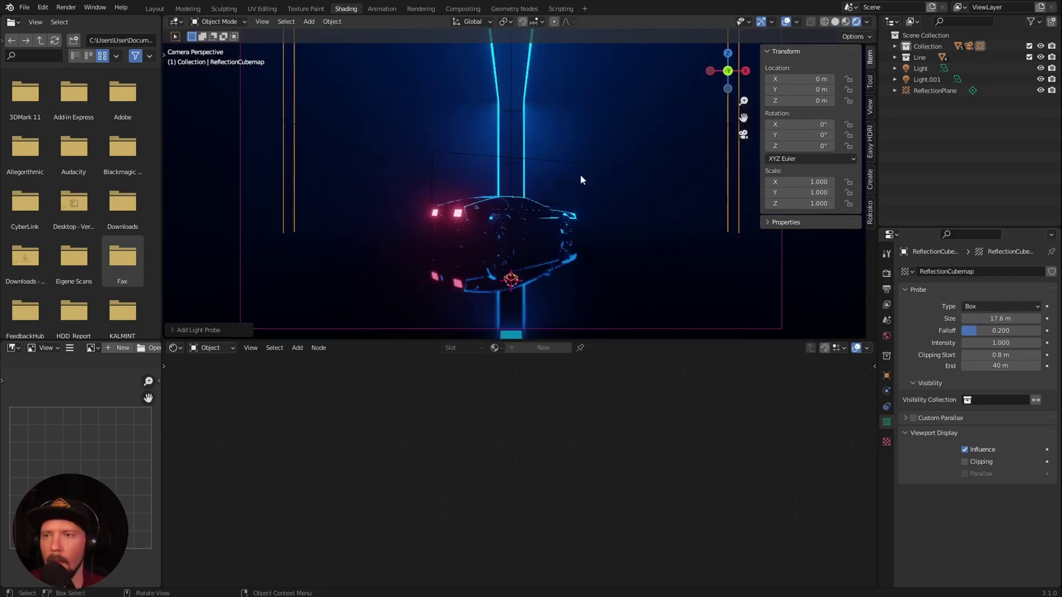
Bake only the cubemap in the scene's indirect lighting settings and inspect the car's reflections up close
left_click(886, 273)
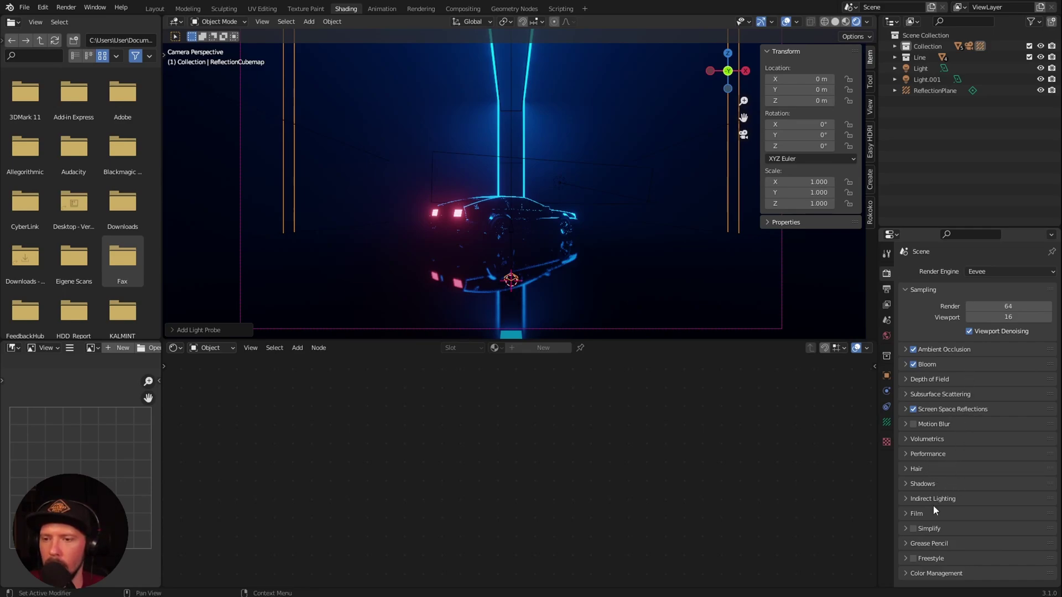
left_click(907, 500)
scroll(973, 515, "down", 5)
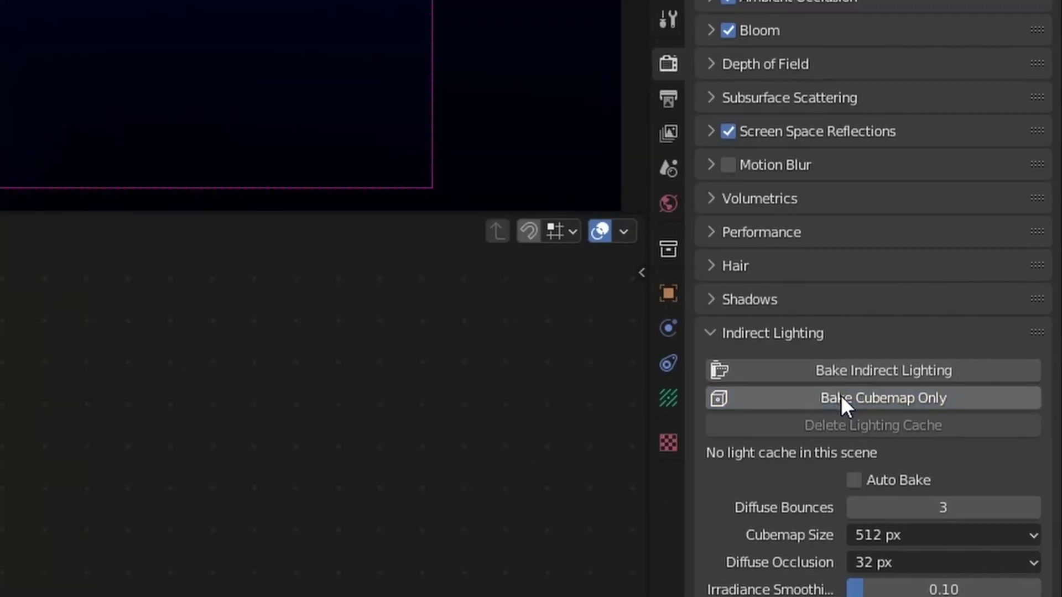
left_click(961, 421)
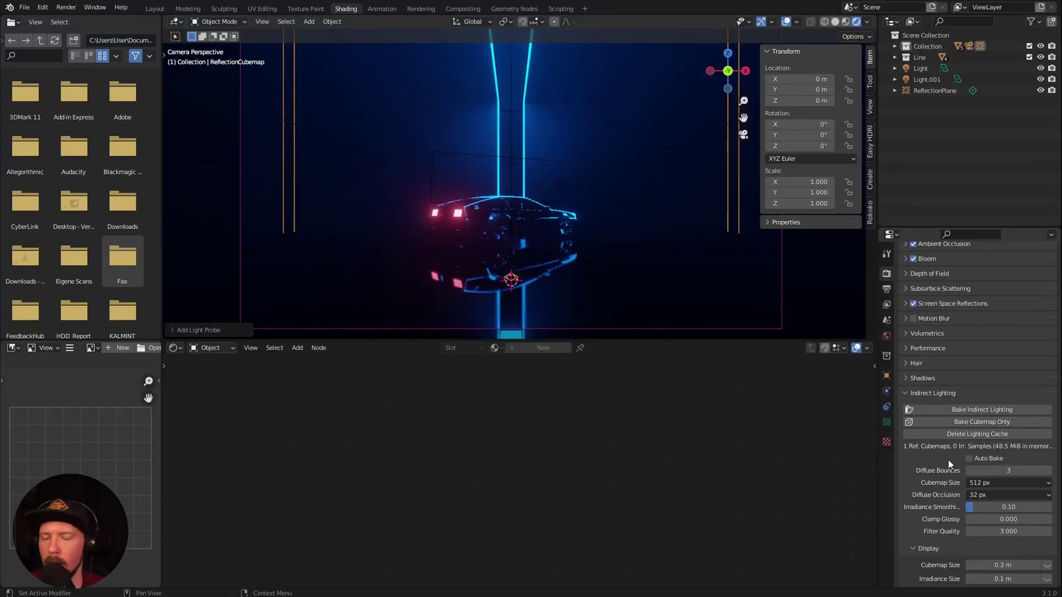
scroll(527, 267, "up", 1)
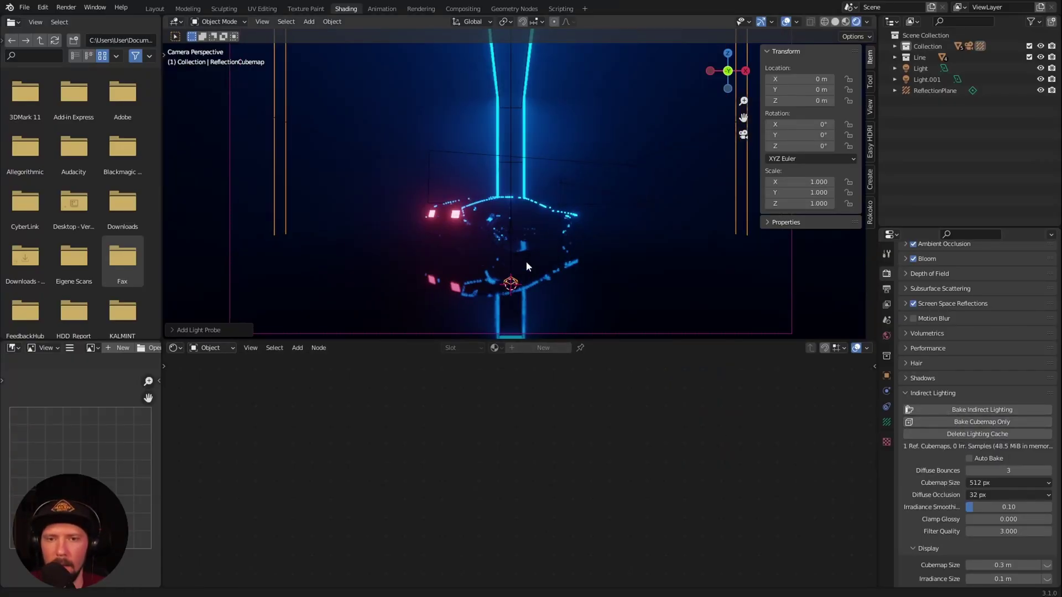
mouse_move(526, 261)
left_mouse_down("alt")
mouse_move(737, 185)
mouse_move(607, 264)
mouse_move(512, 251)
left_mouse_up("alt")
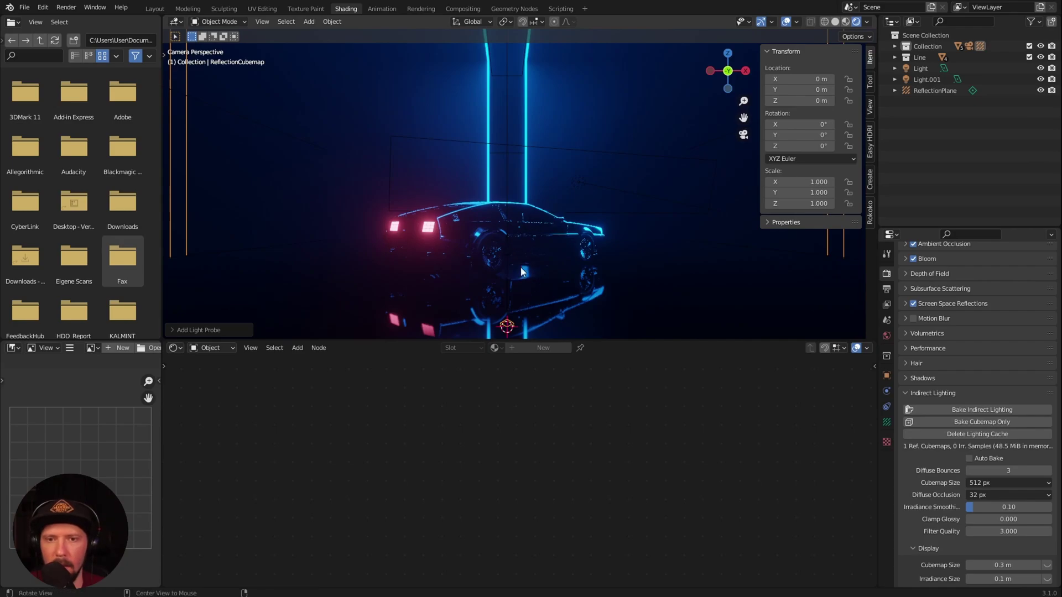
left_click_drag(604, 263, 559, 237, "alt")
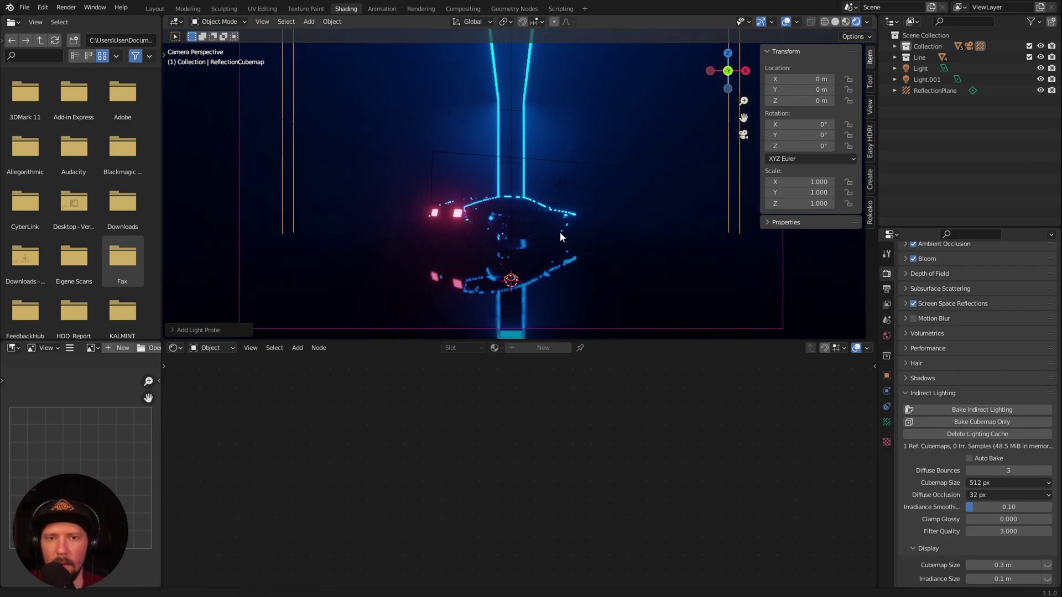
Delete the lighting cache, rebake only the cubemap and compare the car's reflections from other angles
left_click(978, 434)
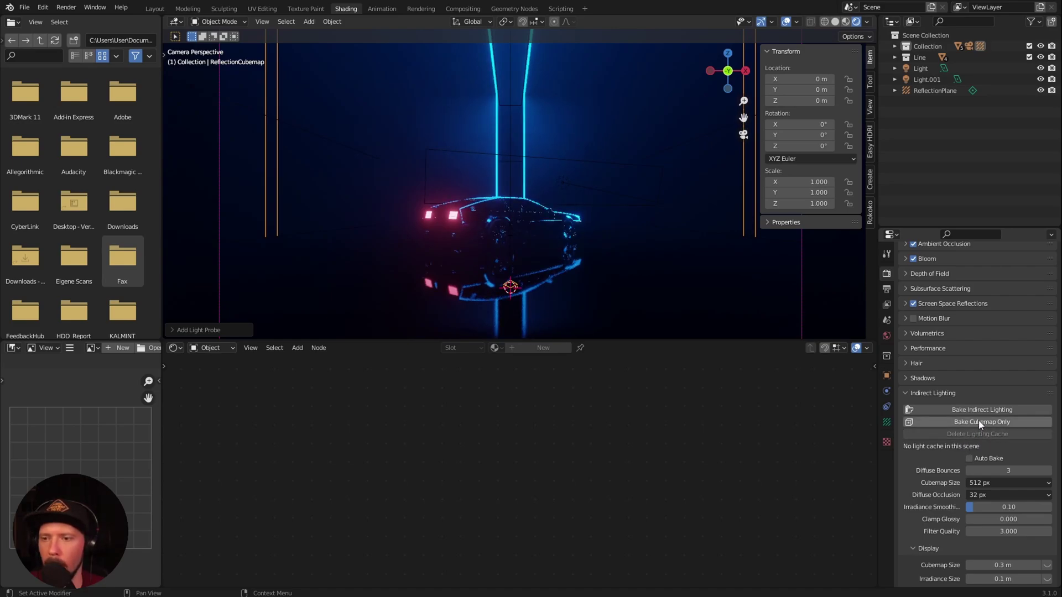
left_click(979, 420)
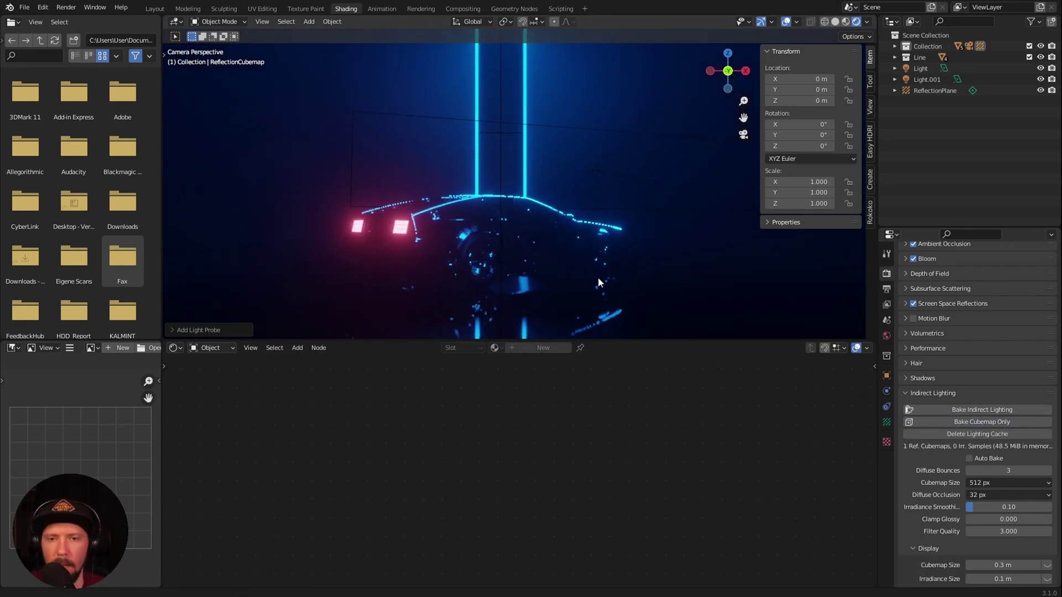
middle_click_drag(598, 277, 732, 227, "ctrl")
middle_click_drag(685, 258, 711, 204)
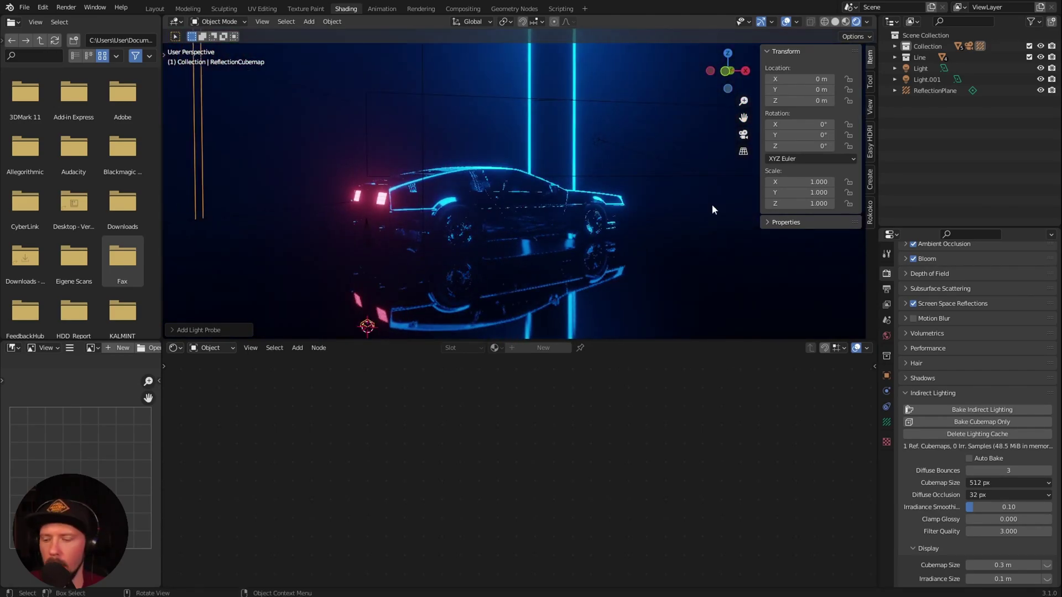
key("KP_0")
Clear the lighting cache and bake only the cubemap again with the cubemap size set to 2048 px
left_click(1002, 436)
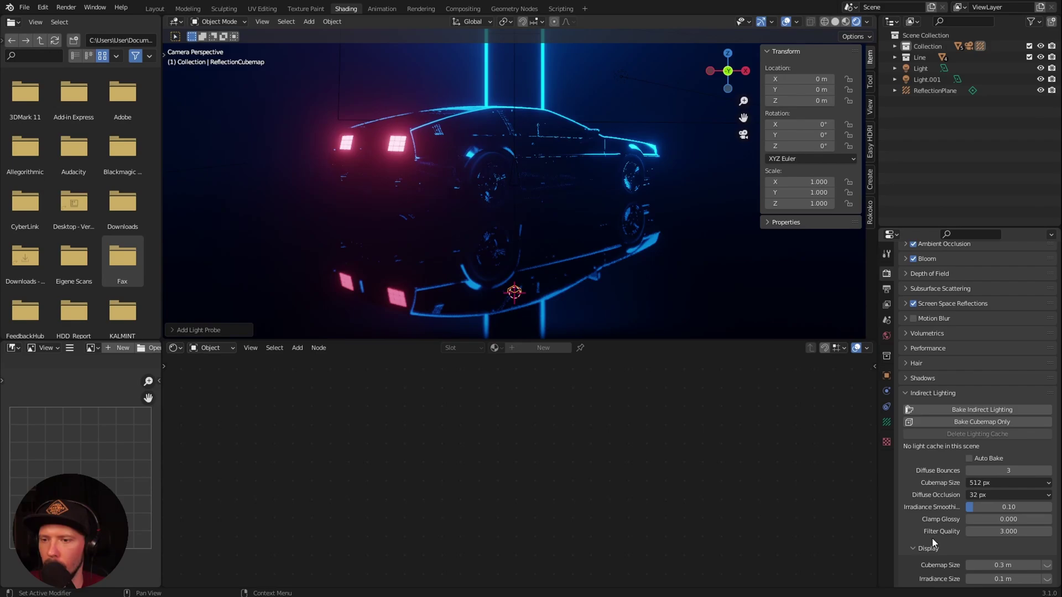
left_click(982, 484)
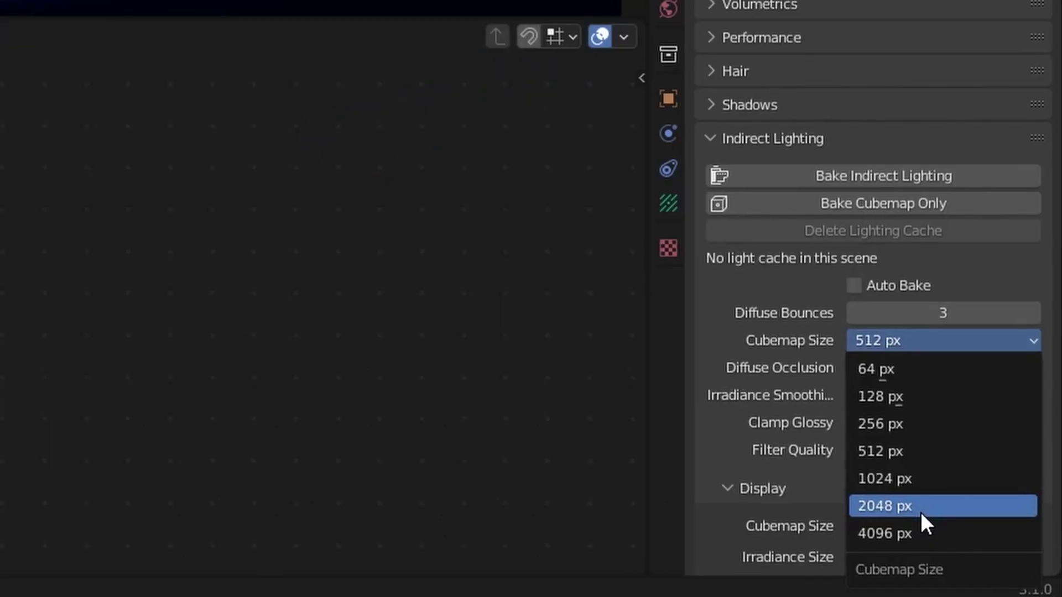
left_click(998, 557)
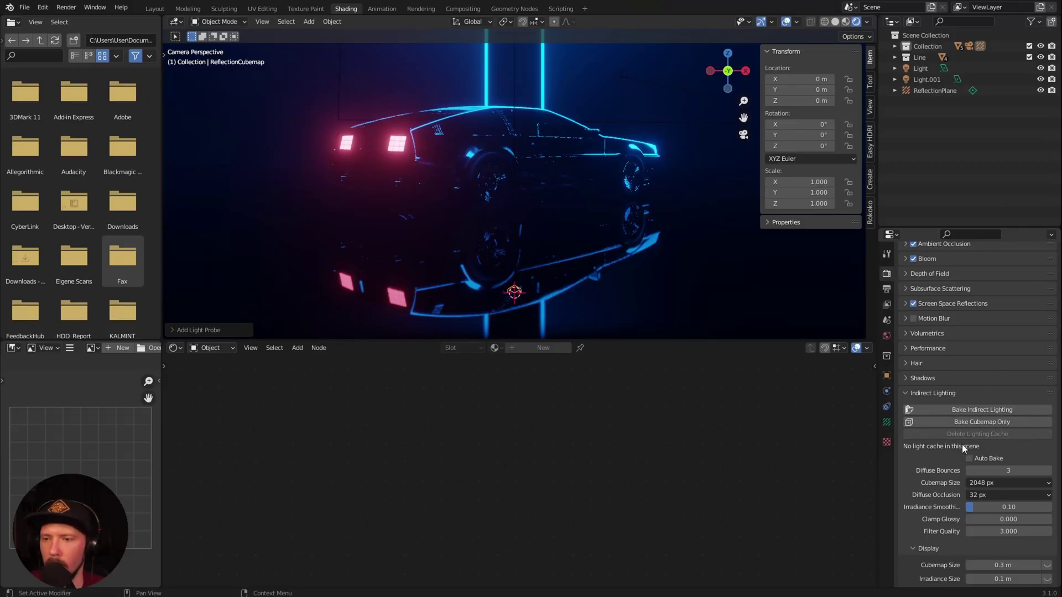
left_click(998, 422)
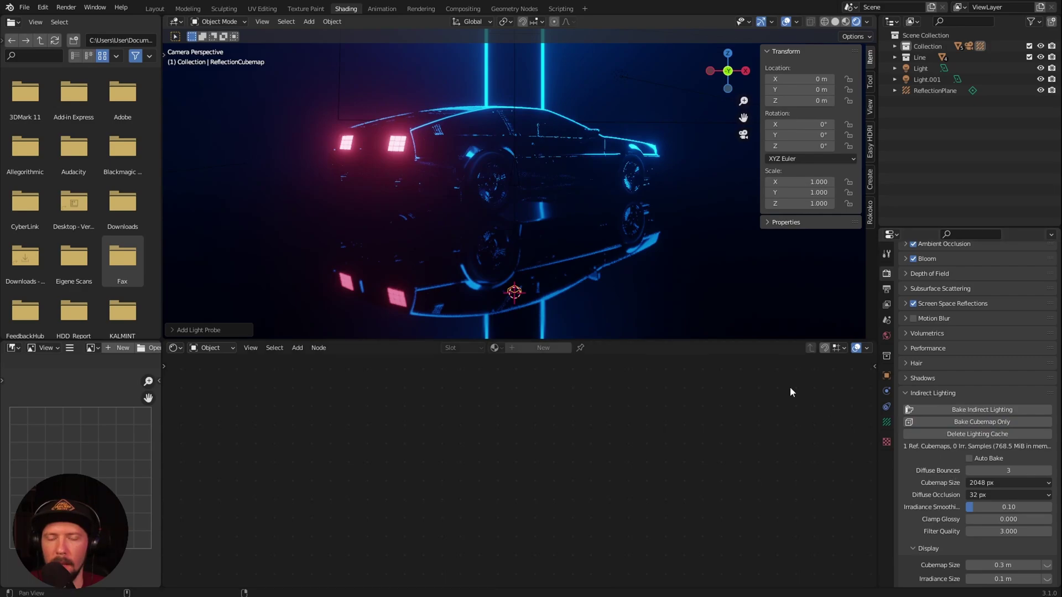
middle_click_drag(697, 265, 733, 220)
key("KP_0")
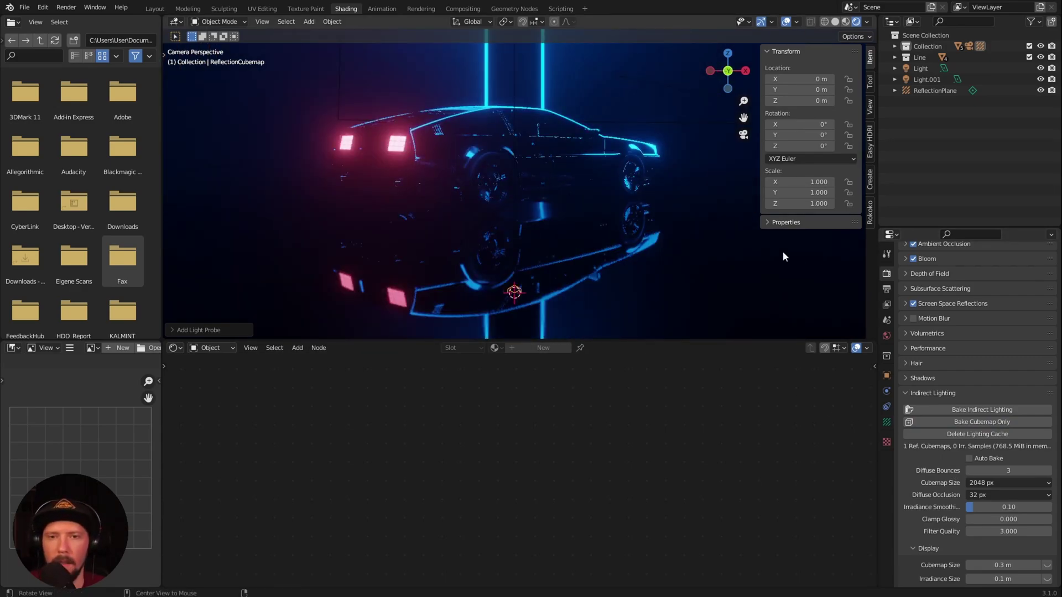
middle_click_drag(592, 273, 689, 248, "ctrl")
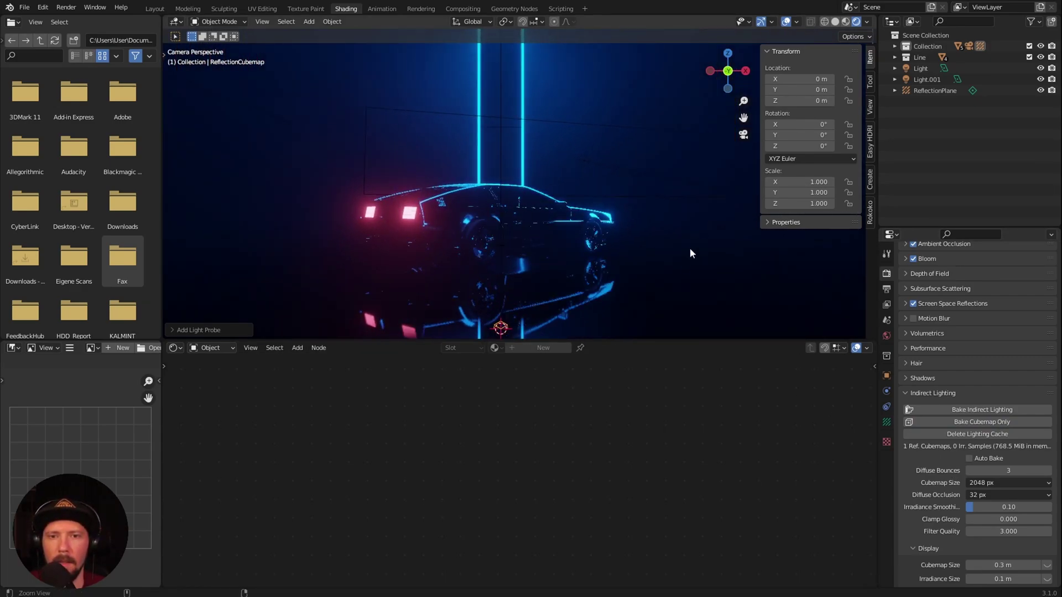
middle_click_drag(682, 292, 675, 263, "ctrl")
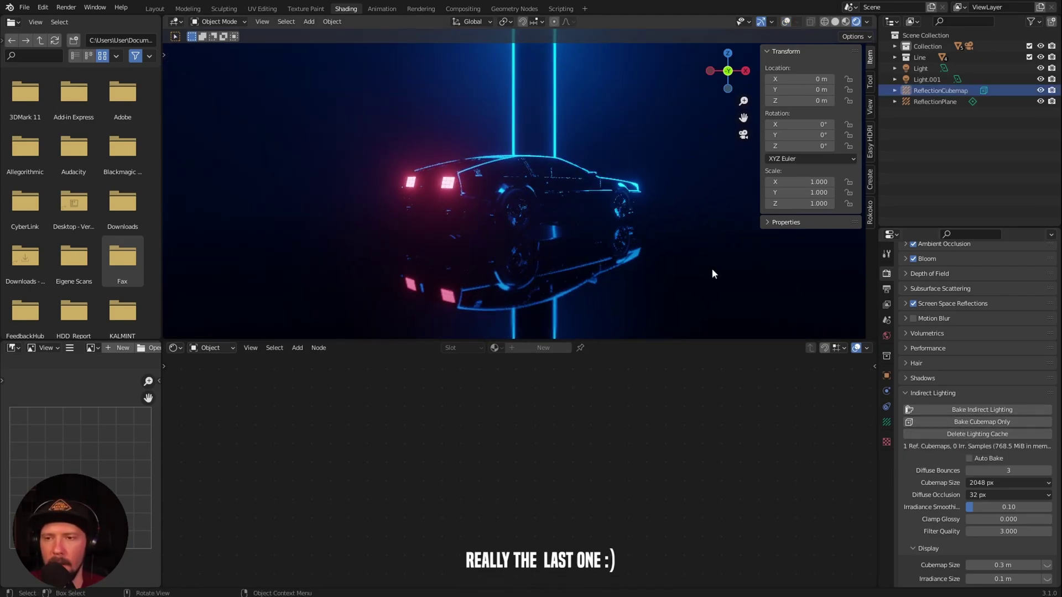
Set the Eevee render sample count to 128
scroll(907, 280, "up", 5)
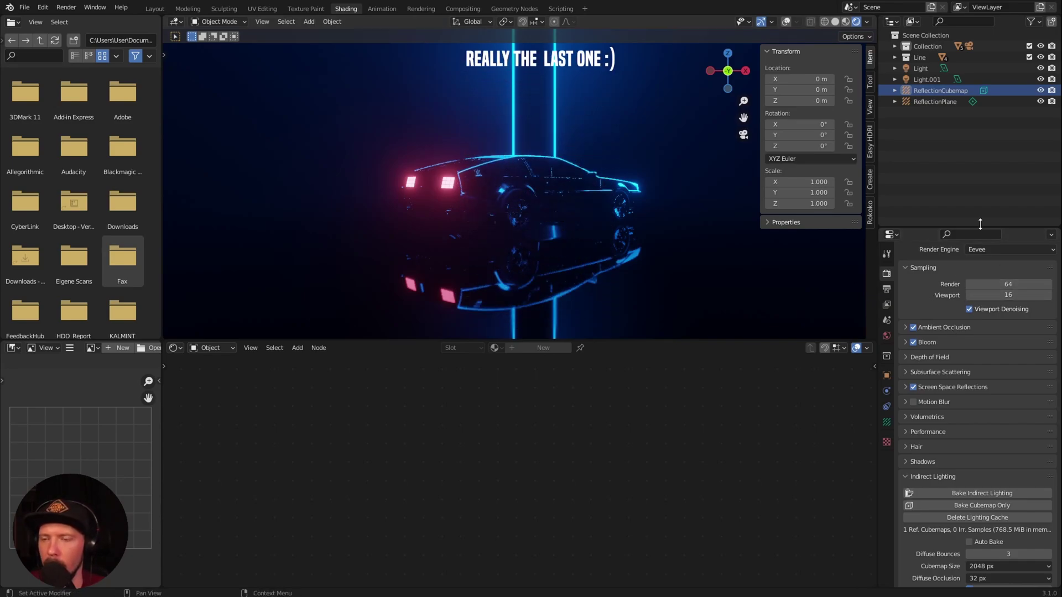
left_click(1000, 286)
type("128")
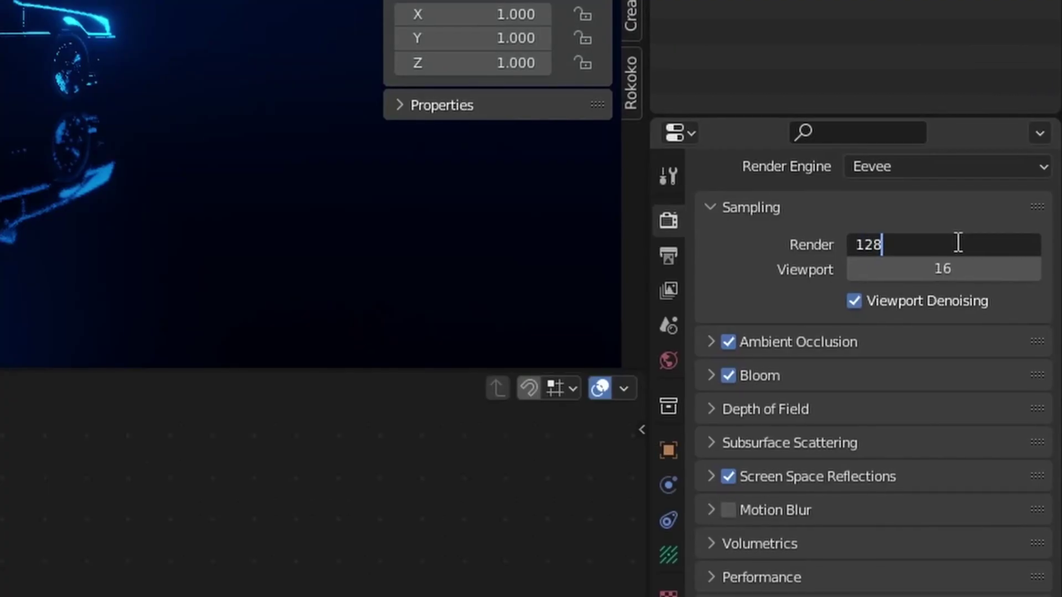
key("Return")
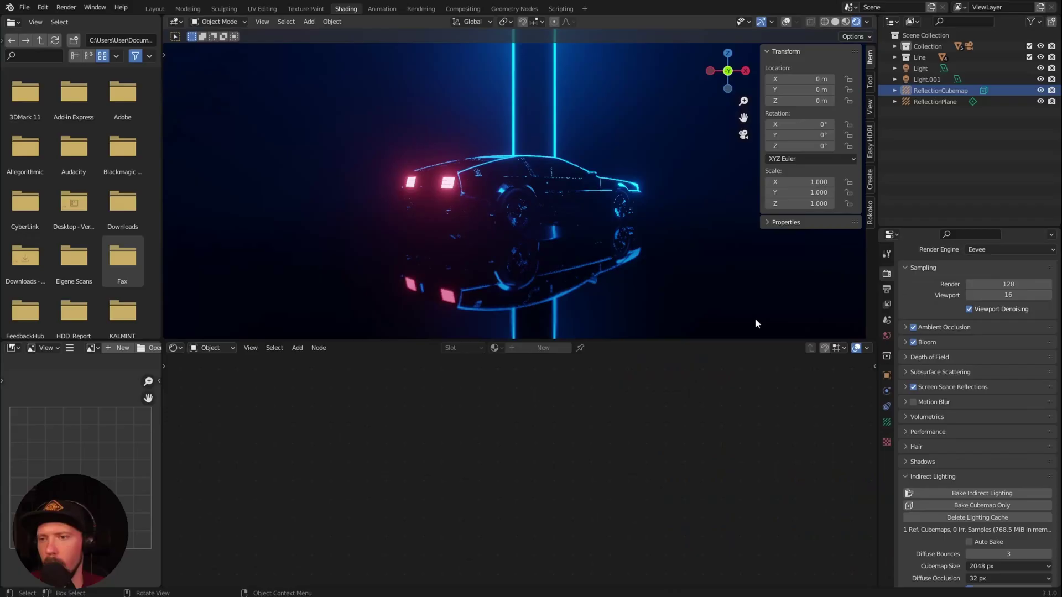
Try the Medium High Contrast look in the scene's color management, settle on Medium Contrast and check the result through the camera
mouse_move(649, 296)
middle_mouse_down()
mouse_move(658, 250)
mouse_move(625, 278)
mouse_move(638, 279)
middle_mouse_up()
left_click(907, 471)
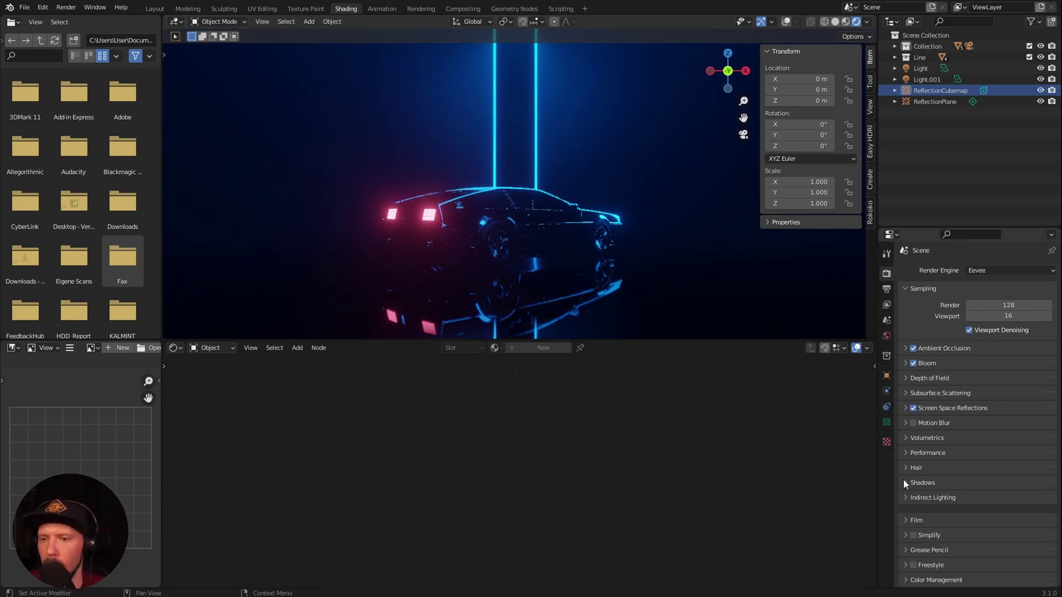
left_click(906, 577)
scroll(975, 513, "down", 4)
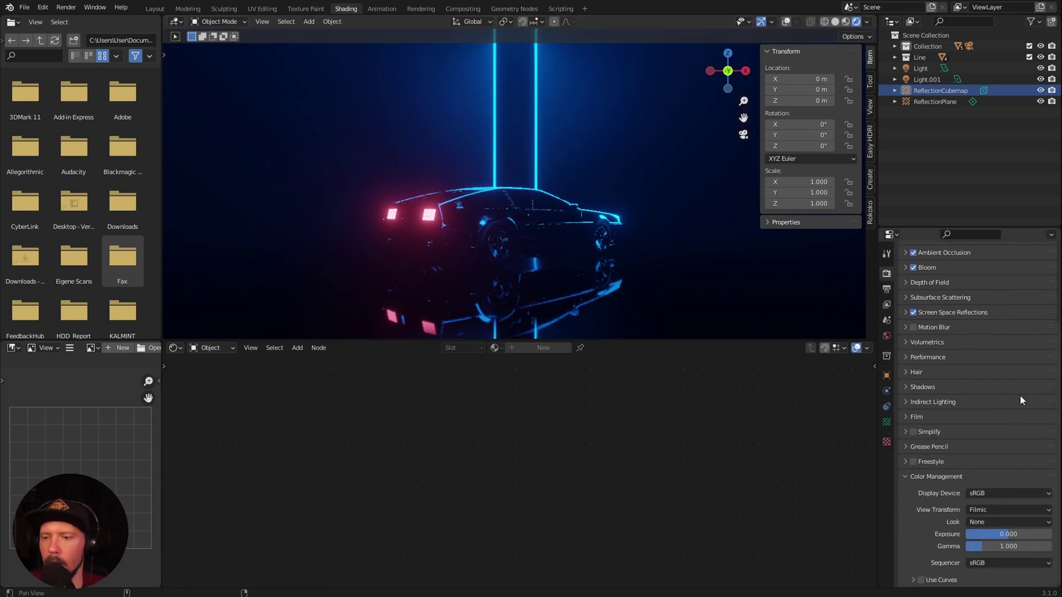
left_click(1005, 495)
left_click(1008, 503)
left_click(1007, 521)
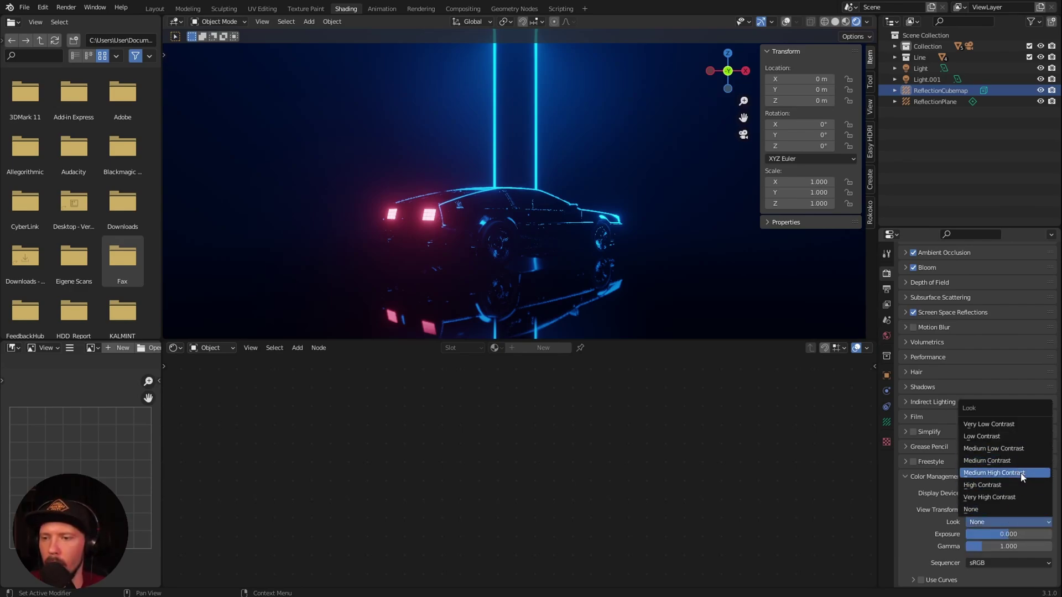
left_click(1020, 474)
left_click(1006, 522)
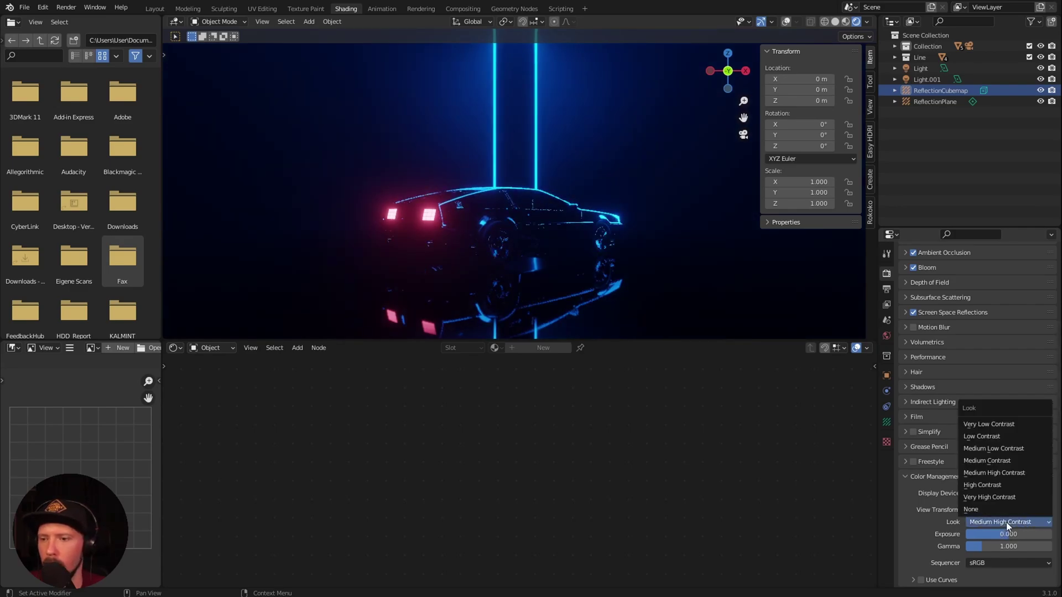
left_click(1009, 461)
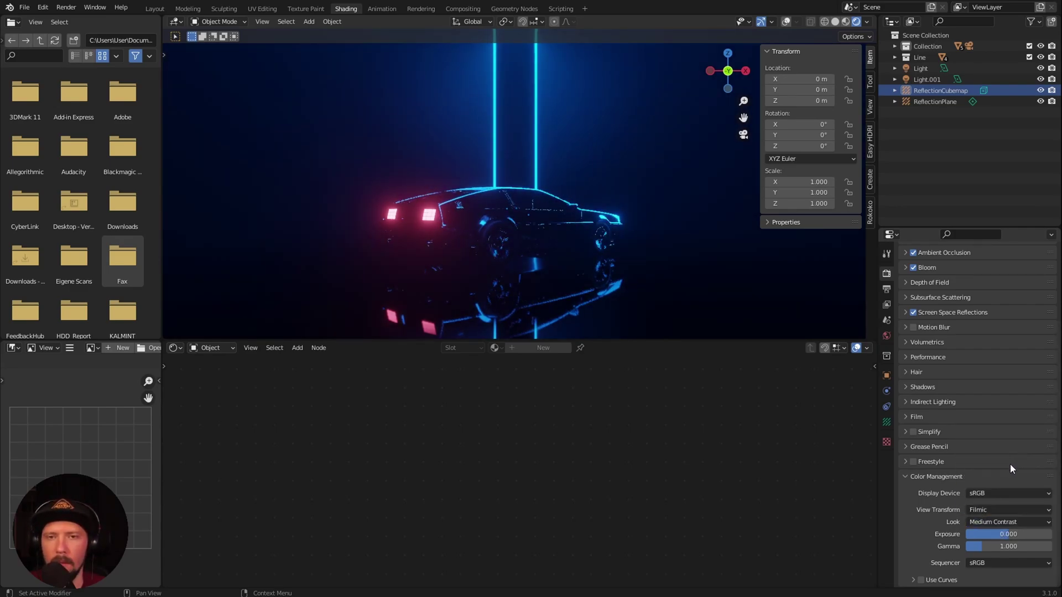
key("KP_0")
middle_click_drag(584, 233, 605, 238, "ctrl")
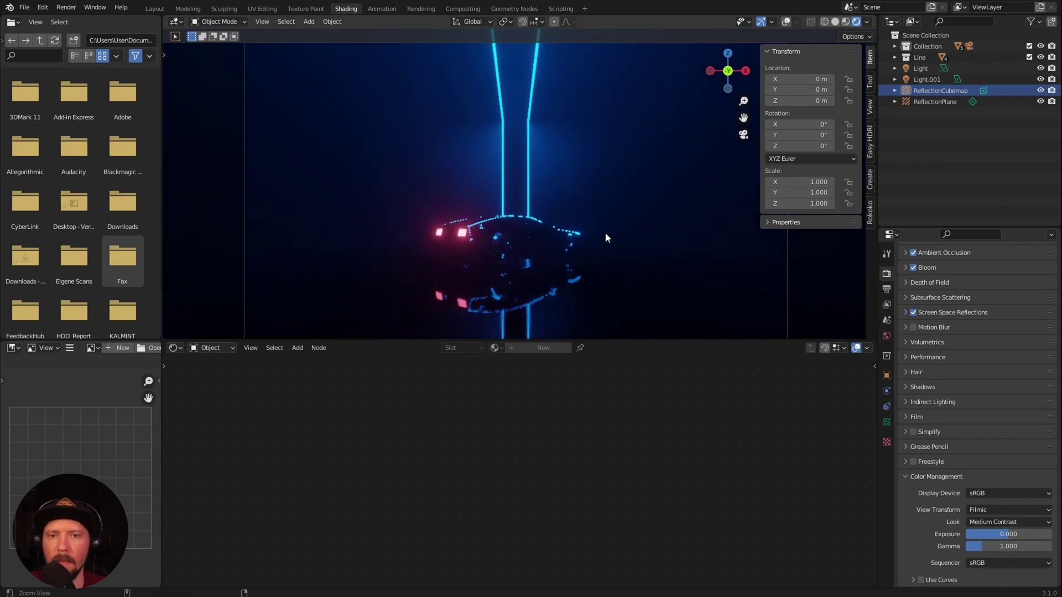